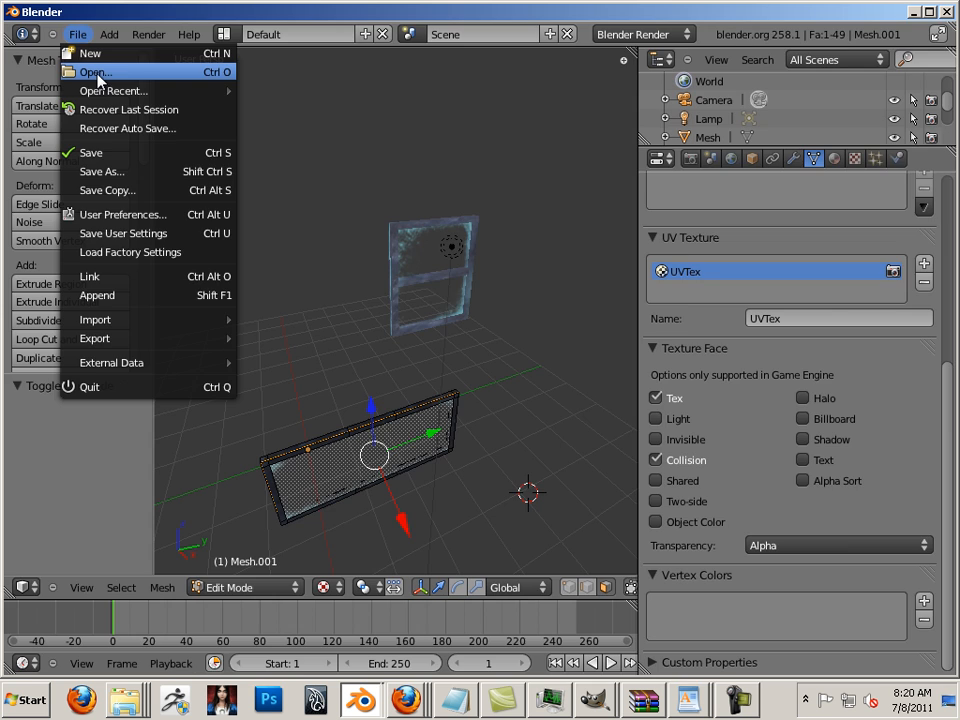
Open the Unit2 brick building .blend file from the Texture WIP series folder
left_click(96, 74)
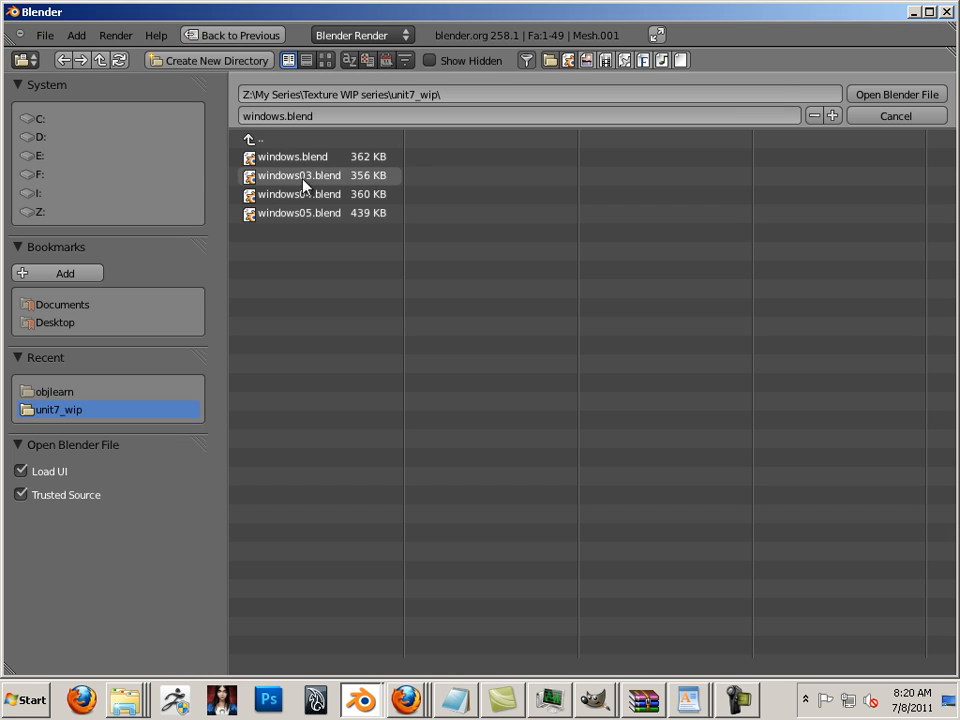
left_click(257, 144)
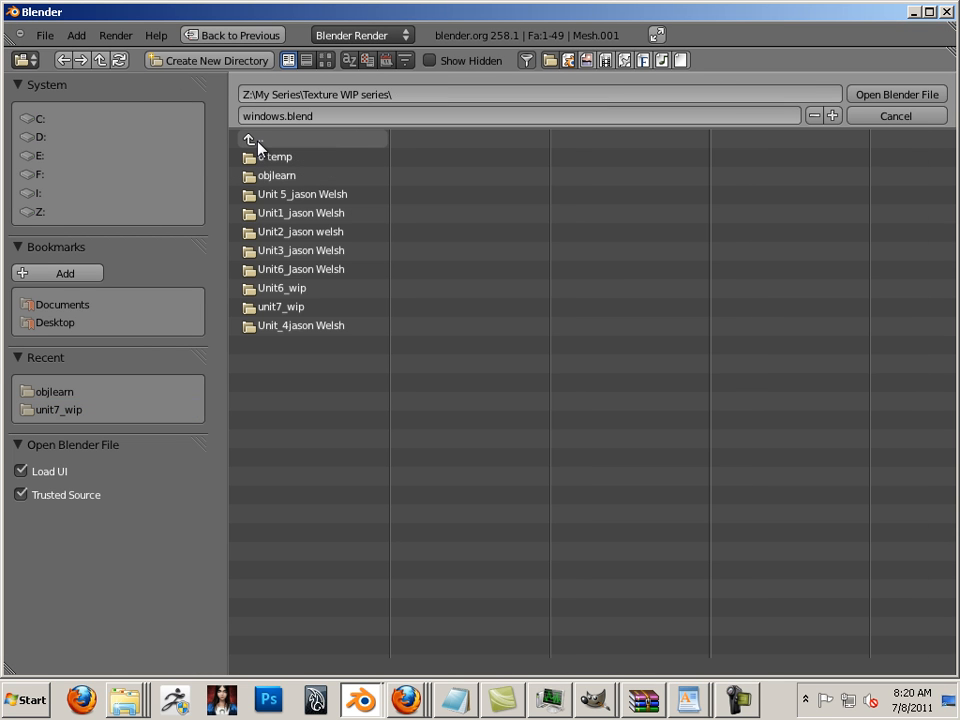
left_click(300, 232)
left_click(306, 178)
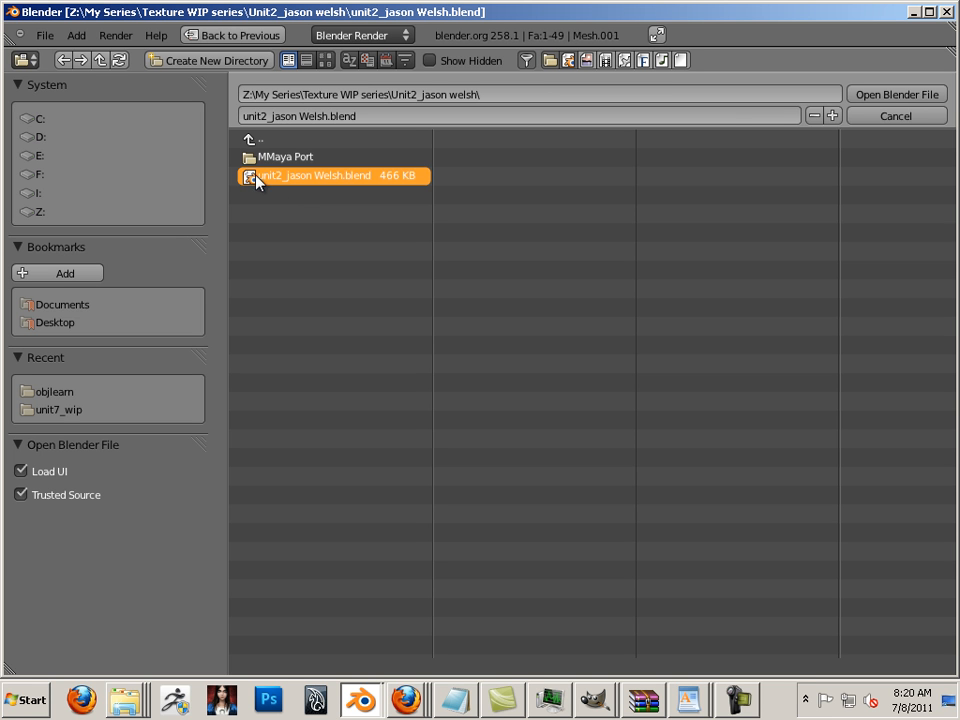
double_click(257, 178)
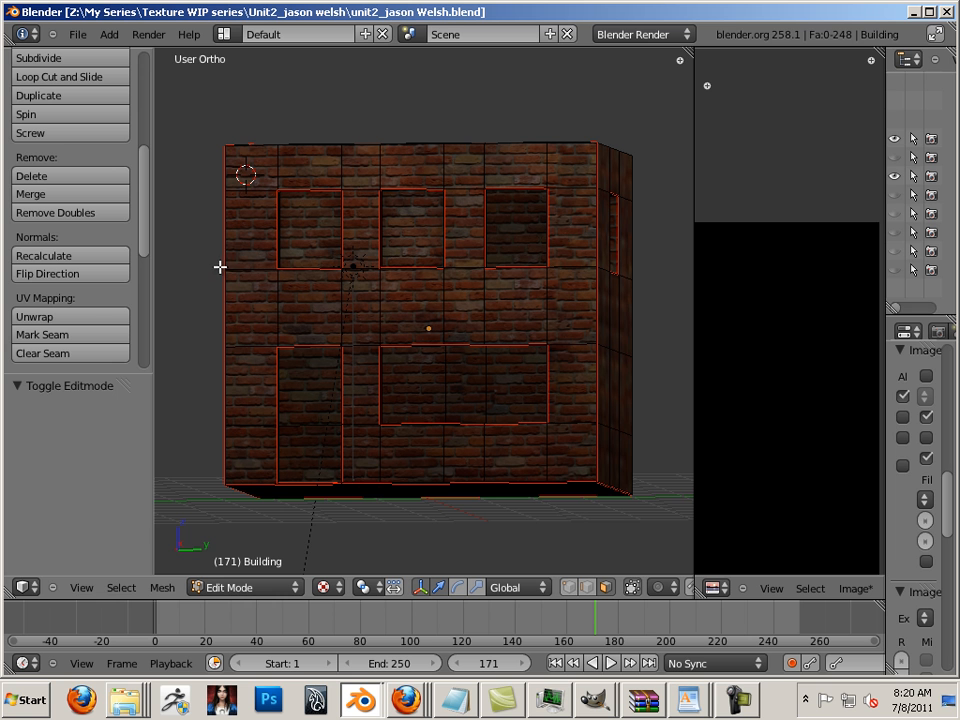
Set the User Preferences input keymap preset to Maya and close the preferences window
left_click(77, 34)
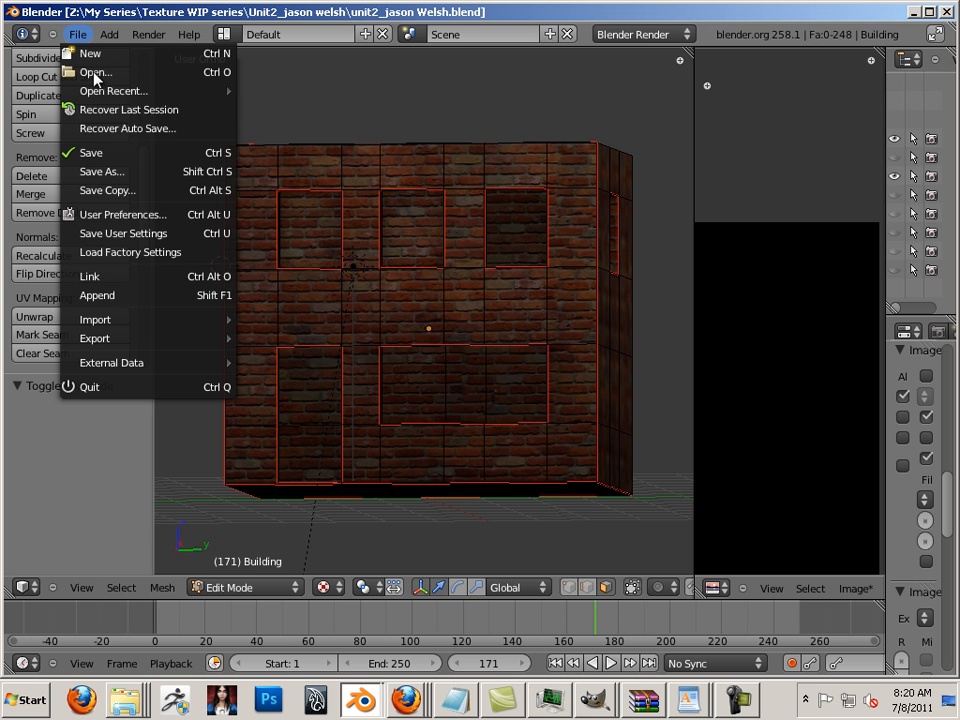
mouse_move(161, 327)
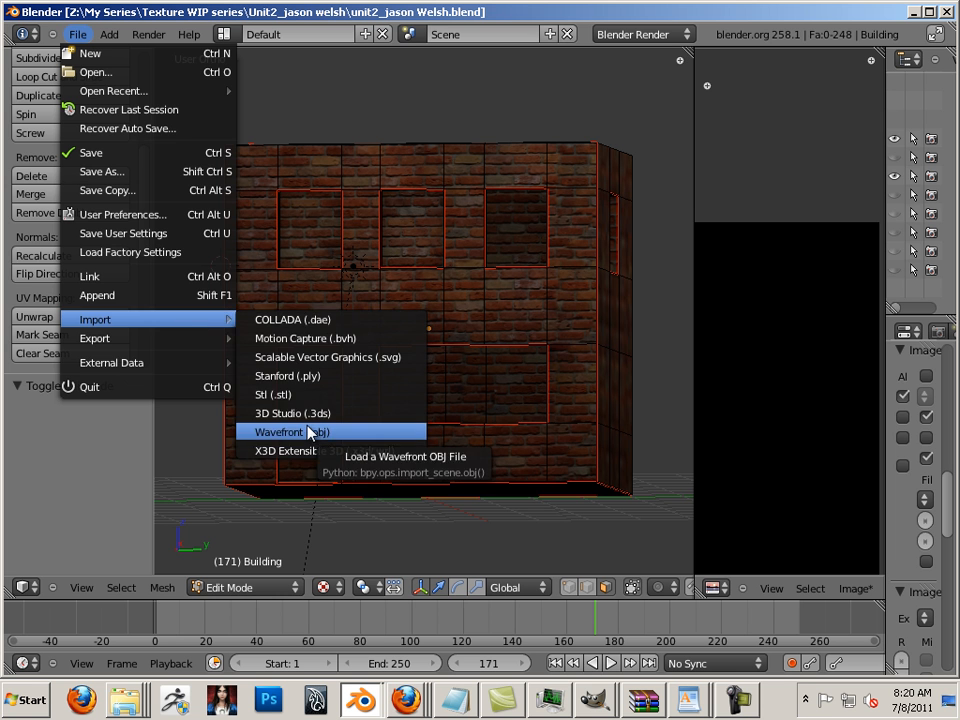
left_click(145, 214)
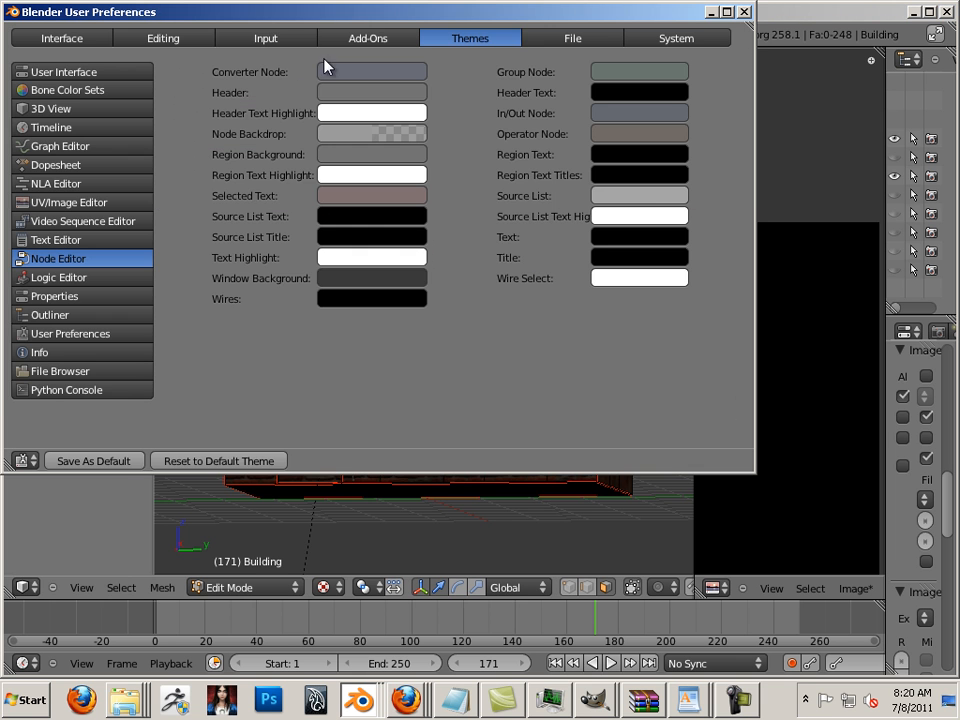
left_click(270, 38)
left_click(246, 73)
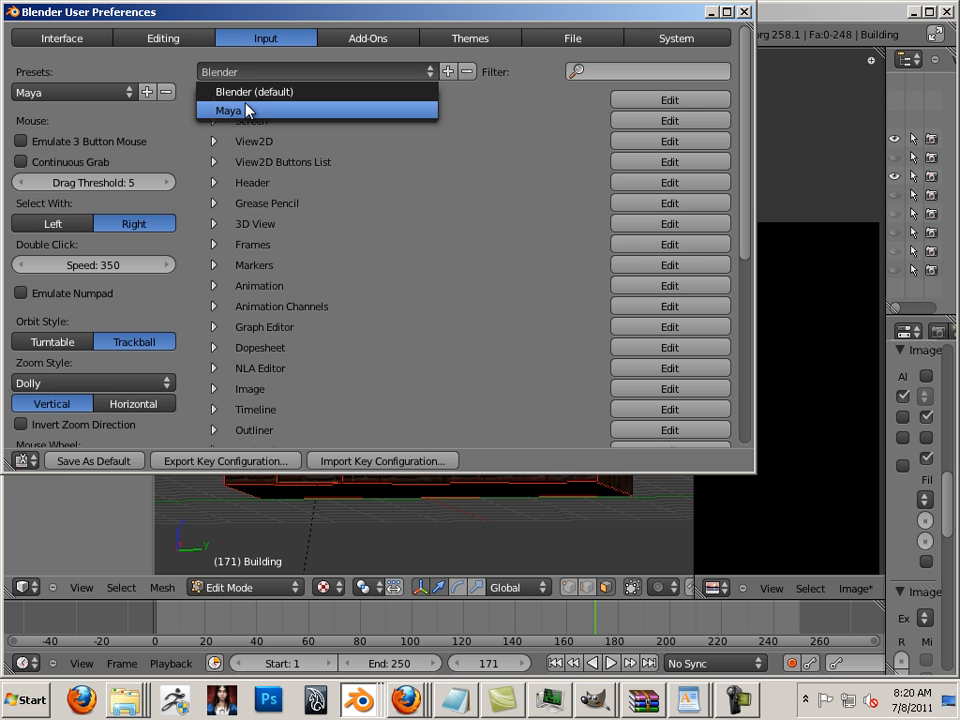
left_click(228, 110)
left_click(120, 92)
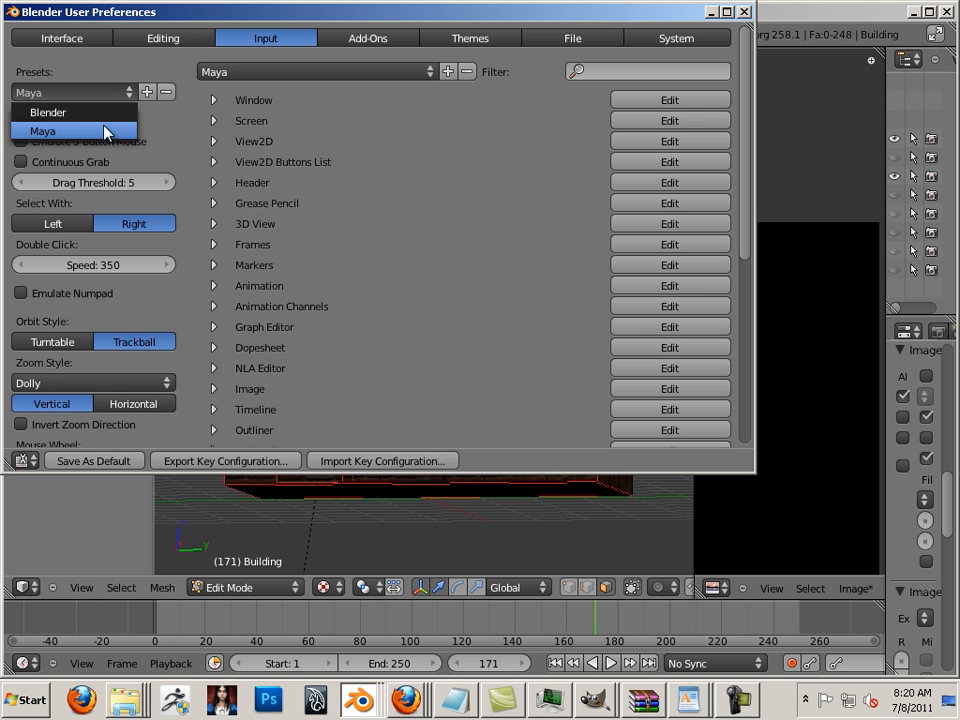
left_click(106, 131)
left_click(743, 12)
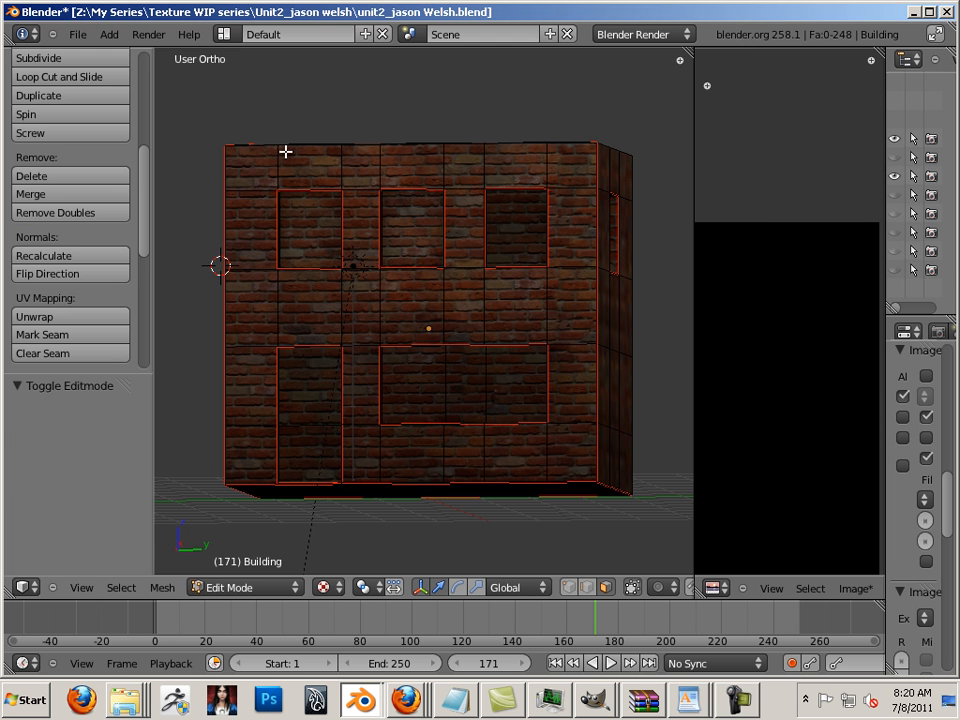
left_click_drag(285, 151, 238, 126, "alt")
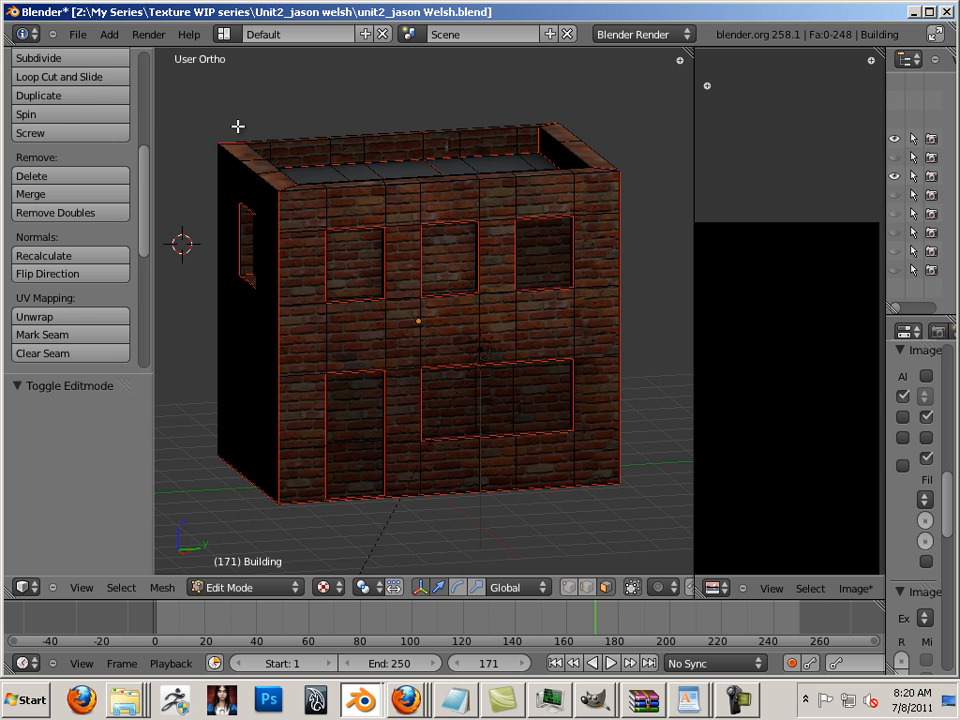
Start a Wavefront (.obj) import and browse up to the Texture WIP series folder
left_click(80, 42)
mouse_move(137, 321)
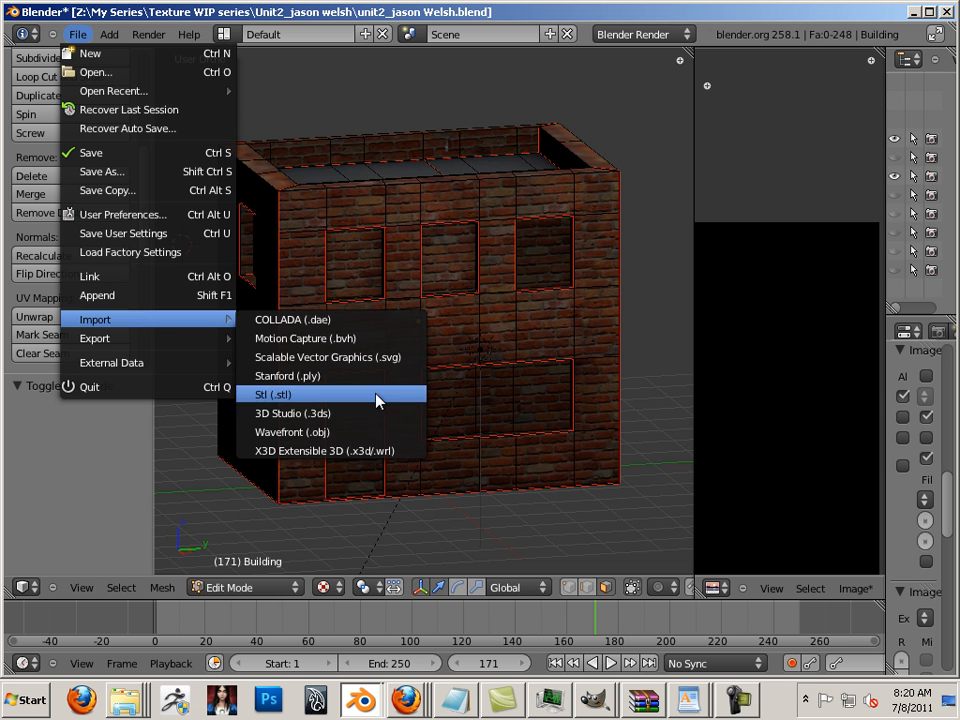
left_click(369, 432)
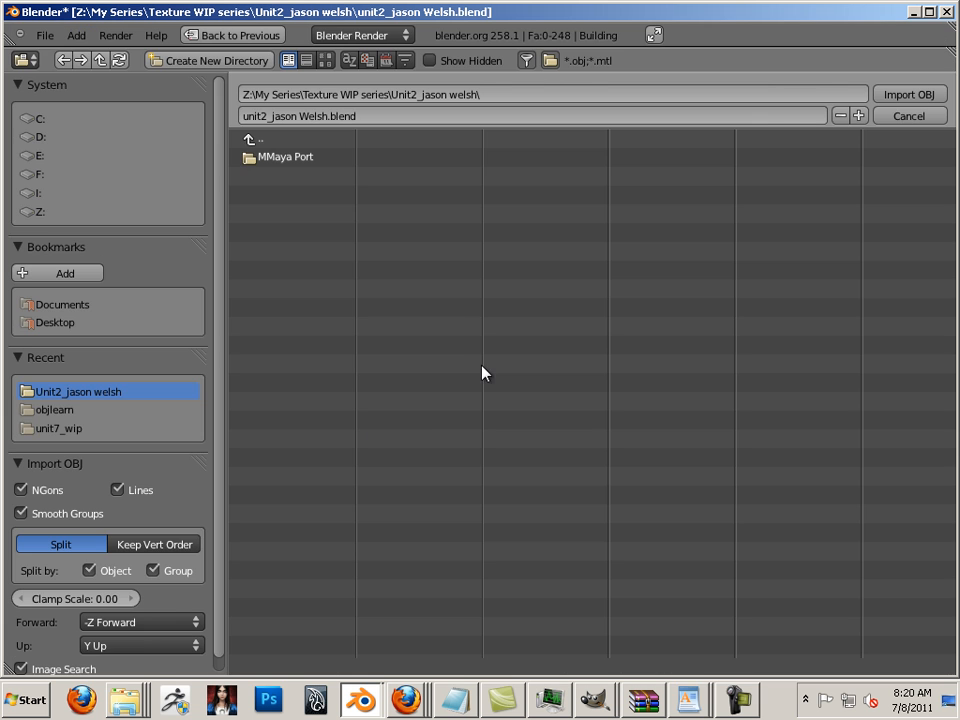
left_click(253, 143)
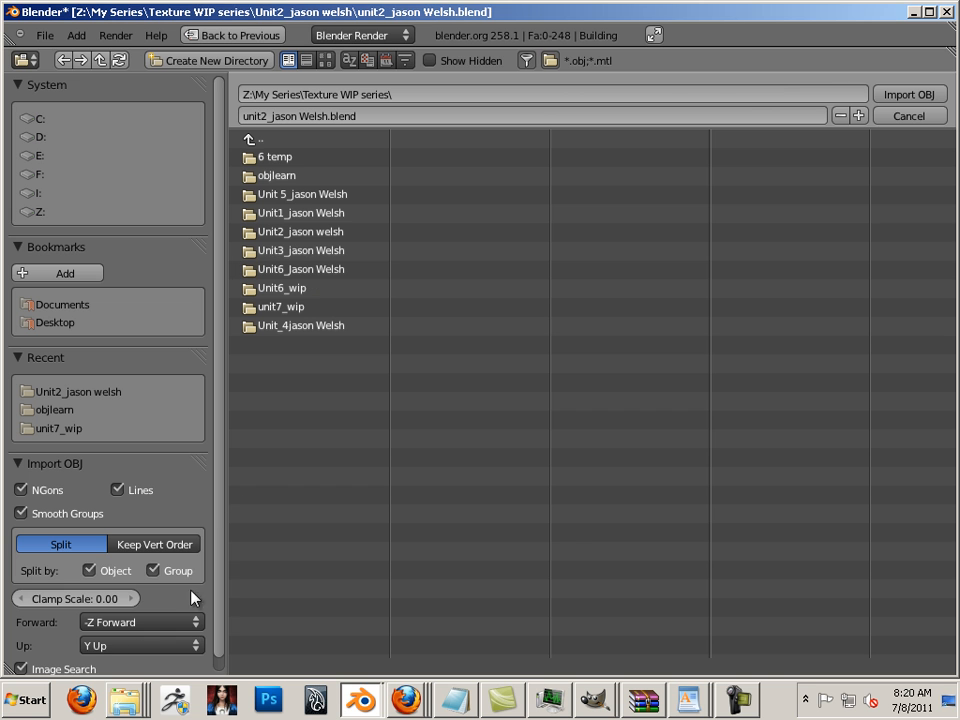
right_click(125, 700)
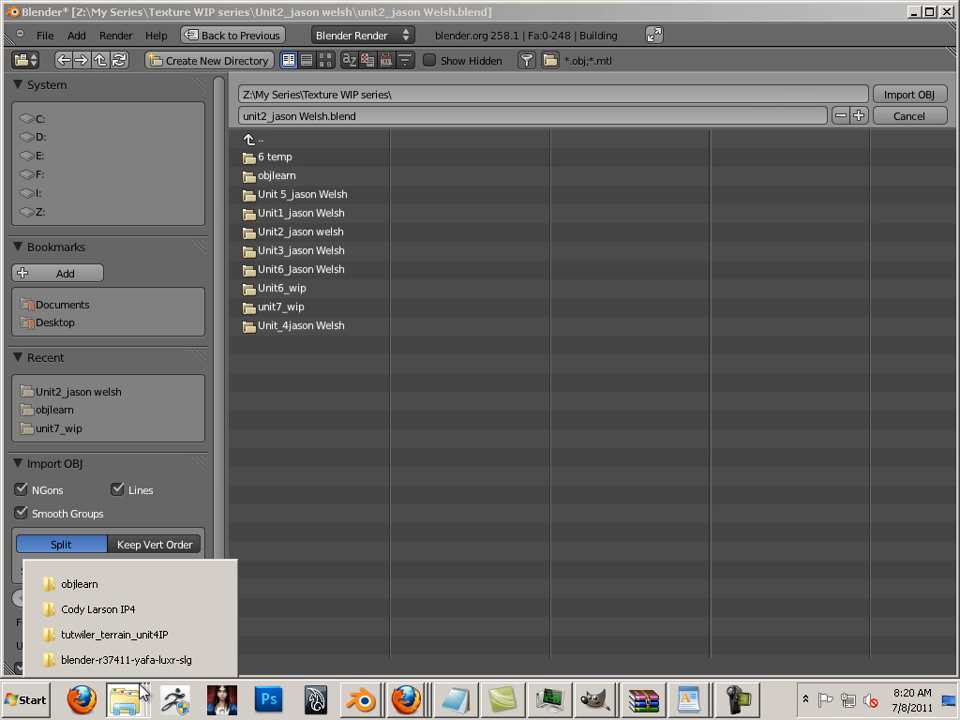
Create a new folder named 'scene' inside the Texture WIP series folder
left_click(128, 597)
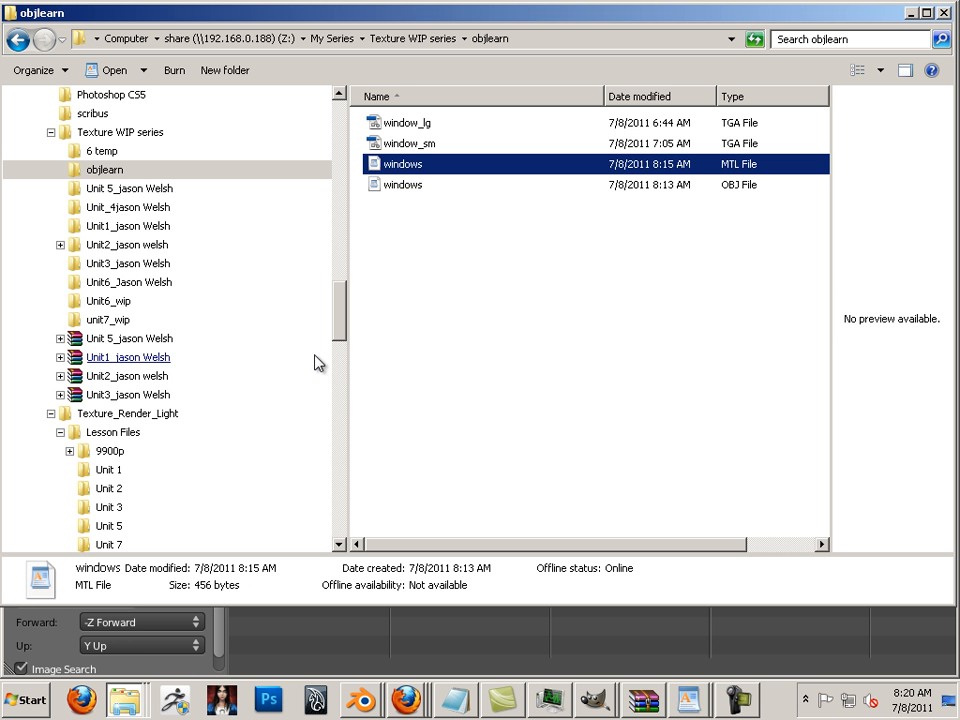
left_click(115, 132)
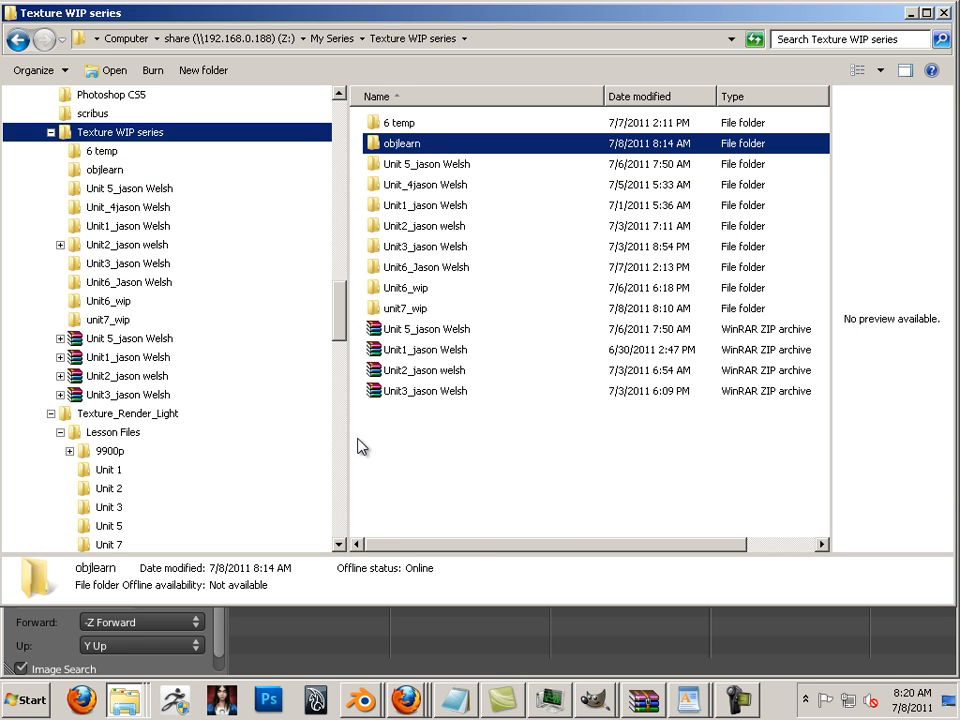
right_click(390, 485)
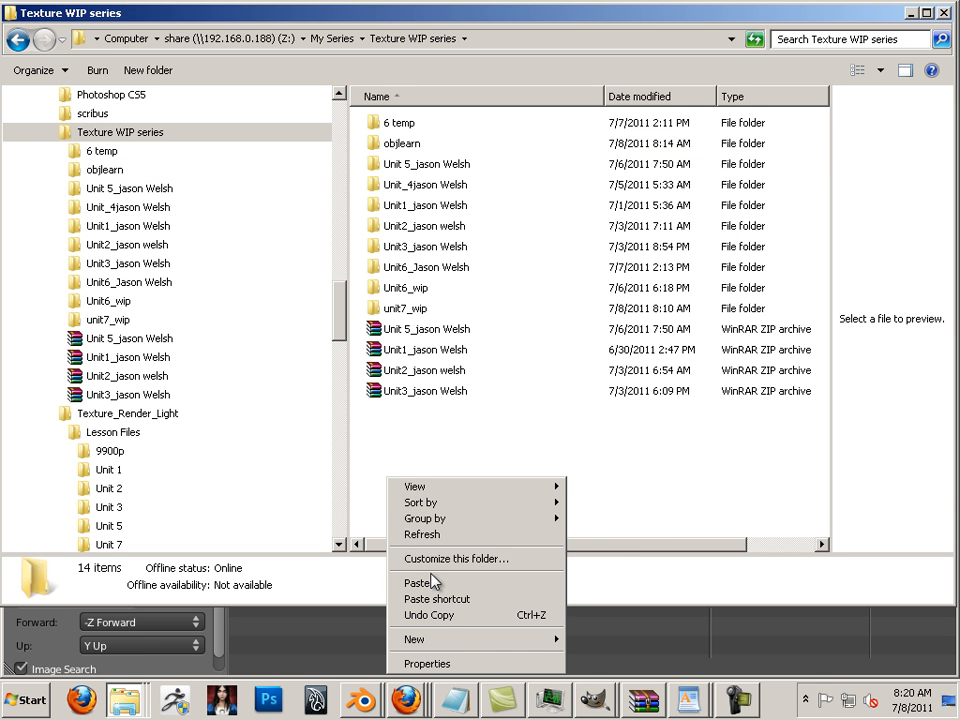
mouse_move(455, 645)
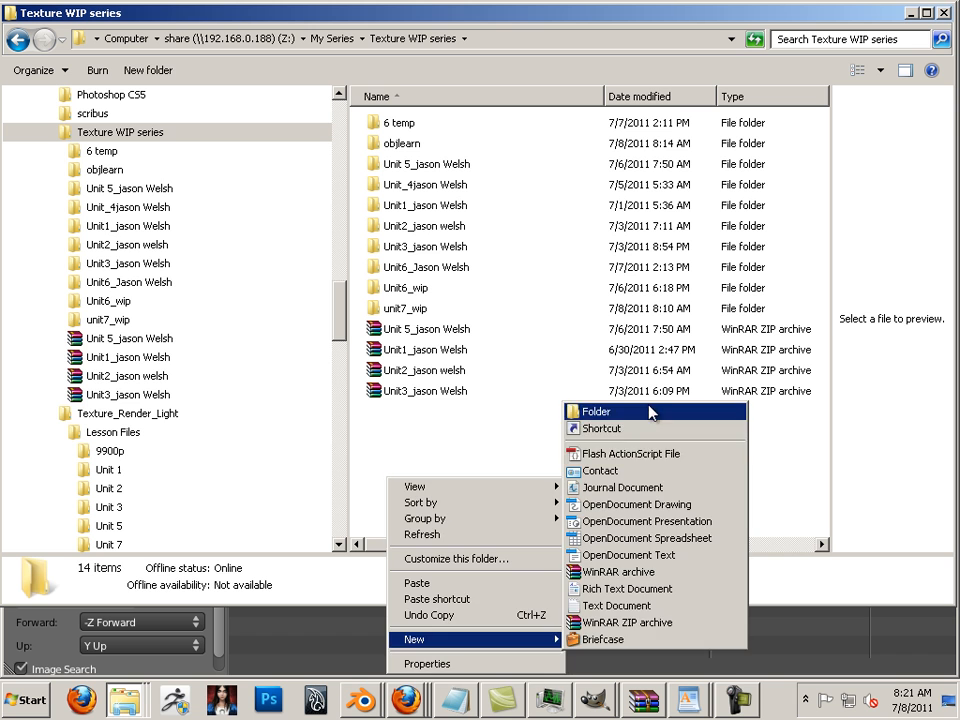
left_click(612, 412)
type("scene")
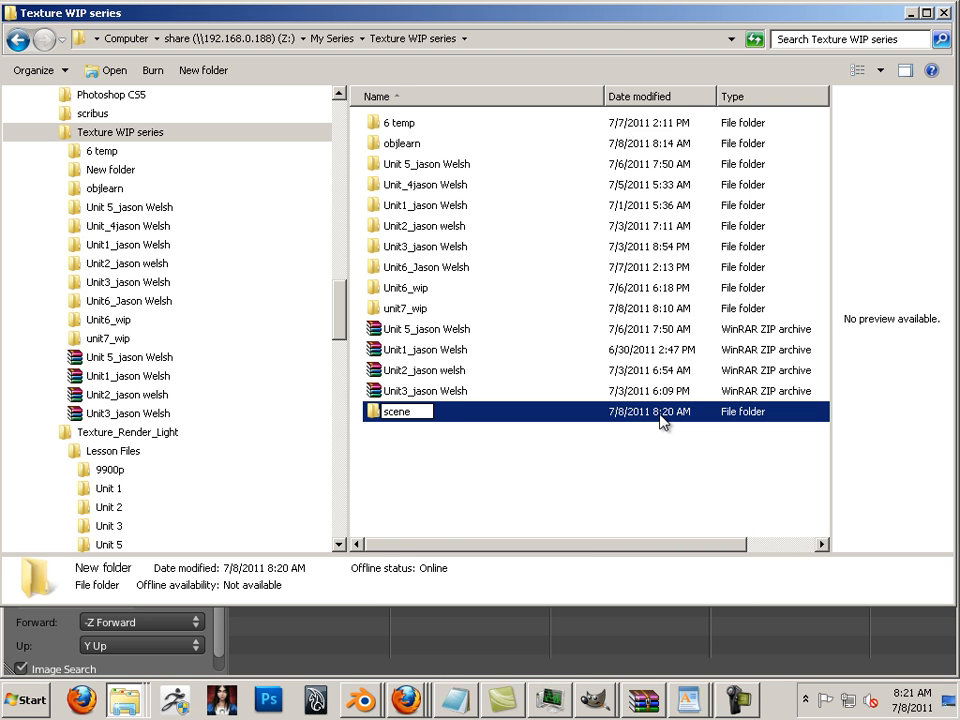
key("Return")
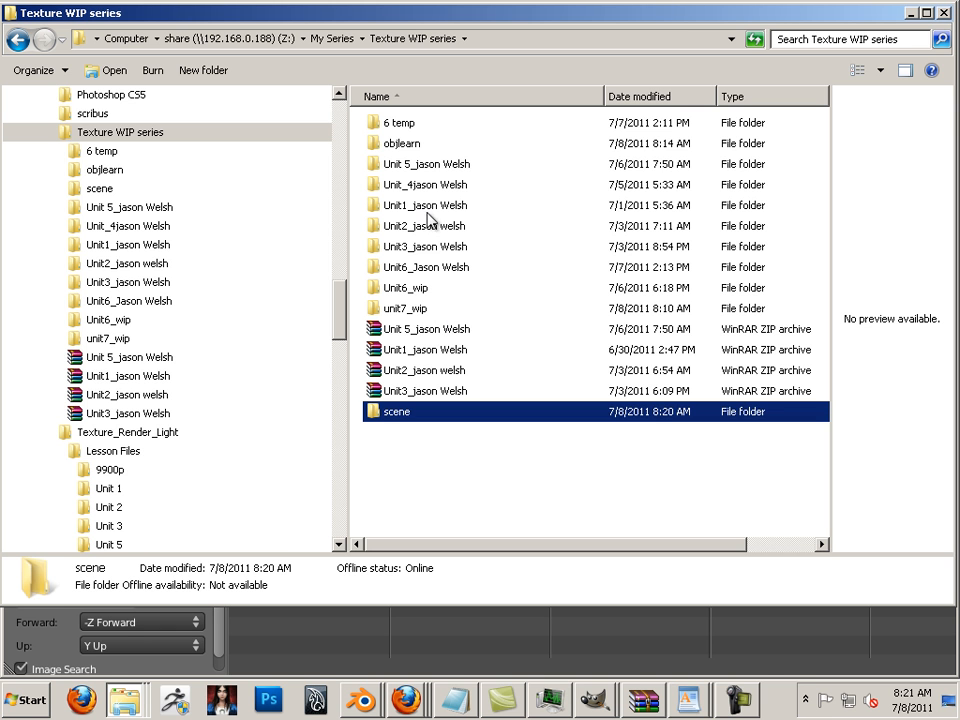
Copy window_sm, window_lg TGAs and the windows MTL and OBJ from objlearn into scene
double_click(405, 147)
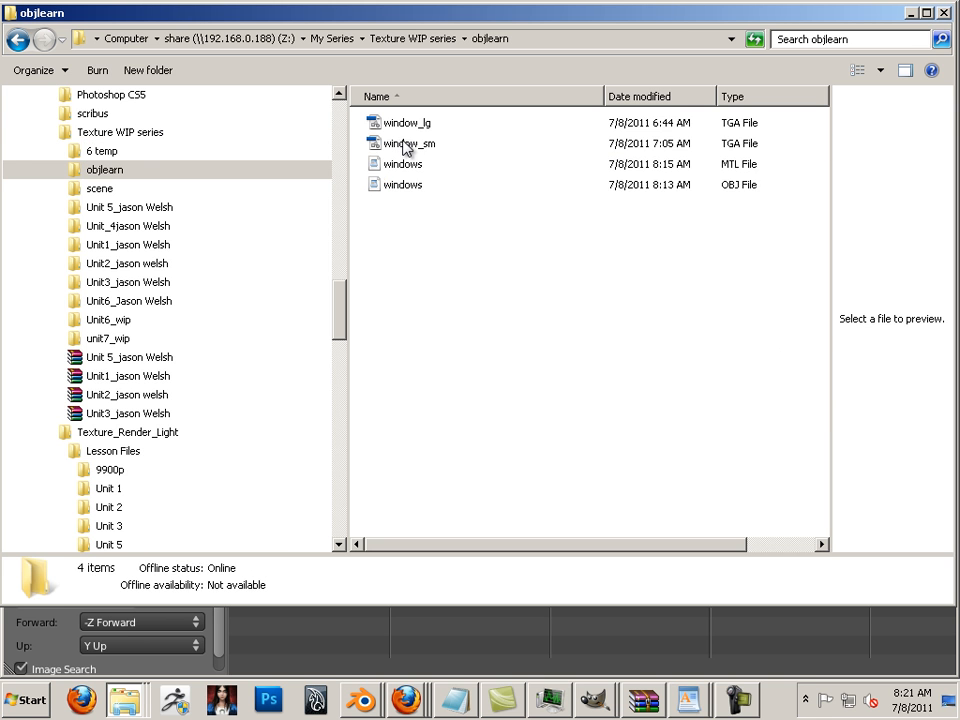
left_click_drag(493, 233, 395, 157)
right_click(395, 157)
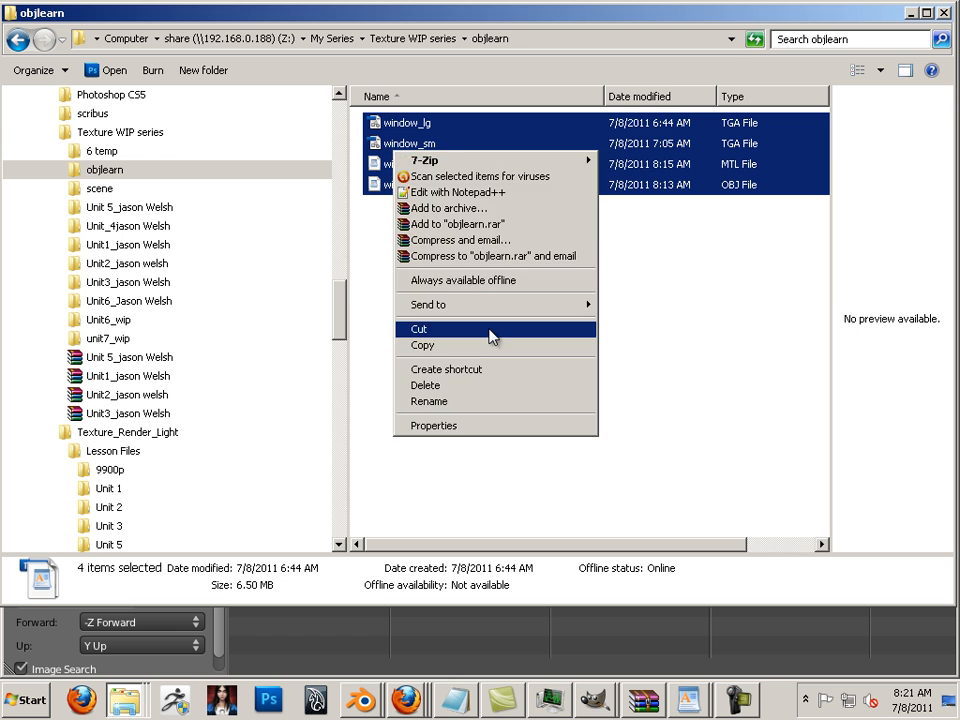
left_click(495, 347)
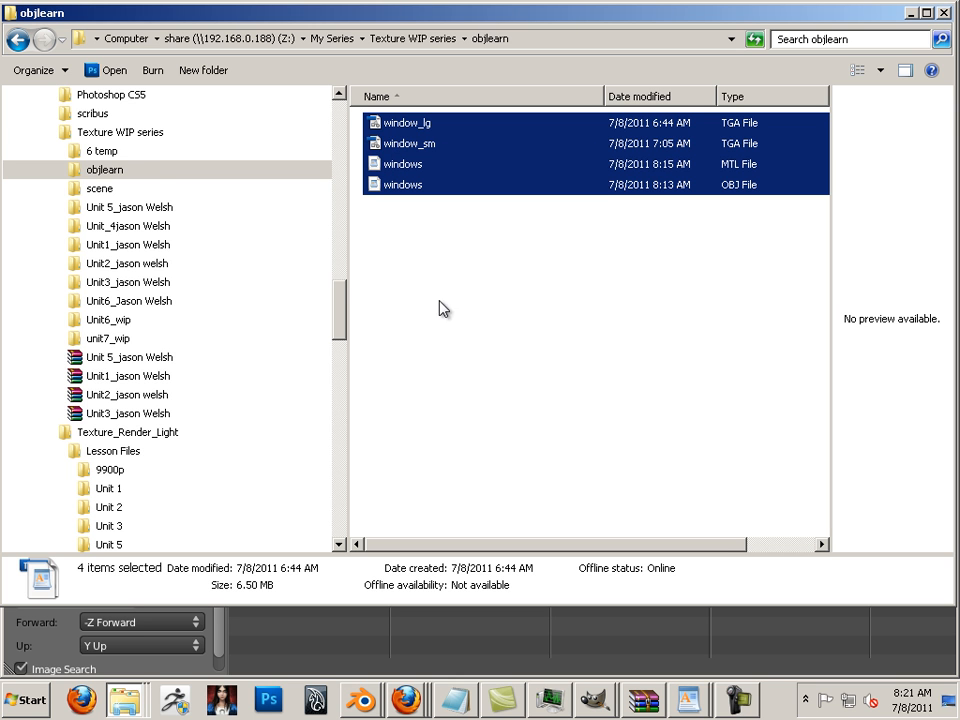
left_click(105, 189)
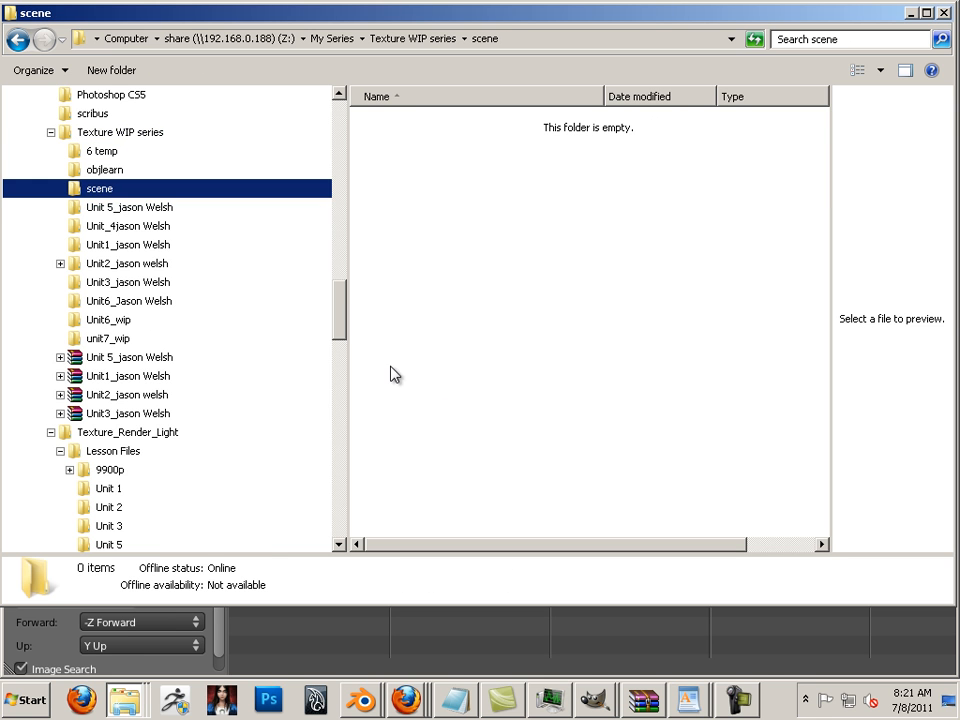
right_click(416, 280)
left_click(484, 388)
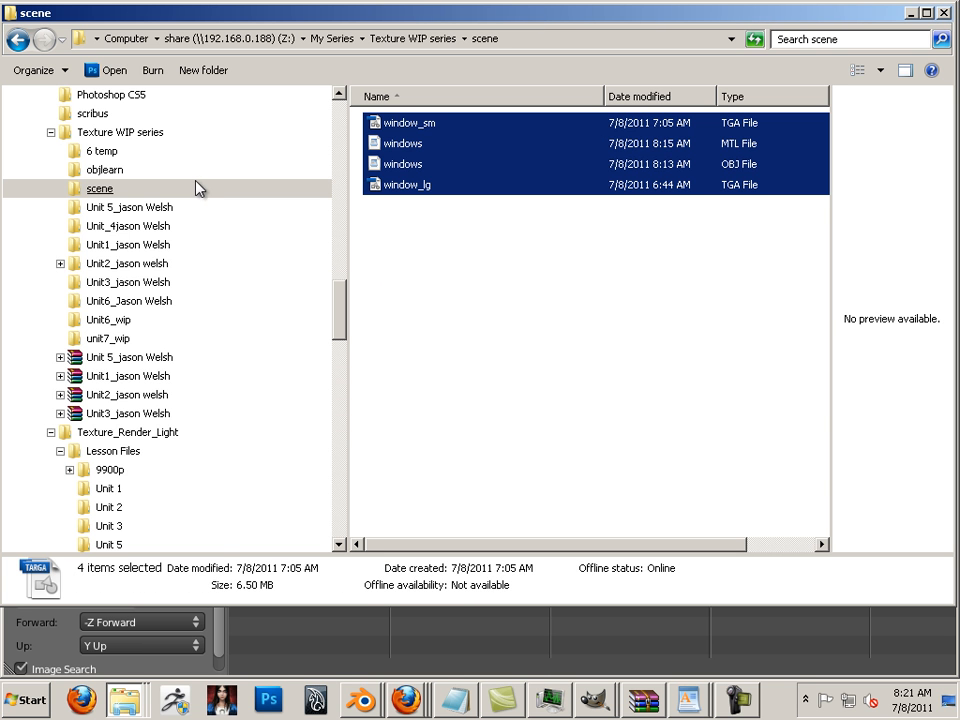
In Unit2, select the blend file plus brick_cm, brick_nm and brick_OCC textures and copy them
left_click(200, 263)
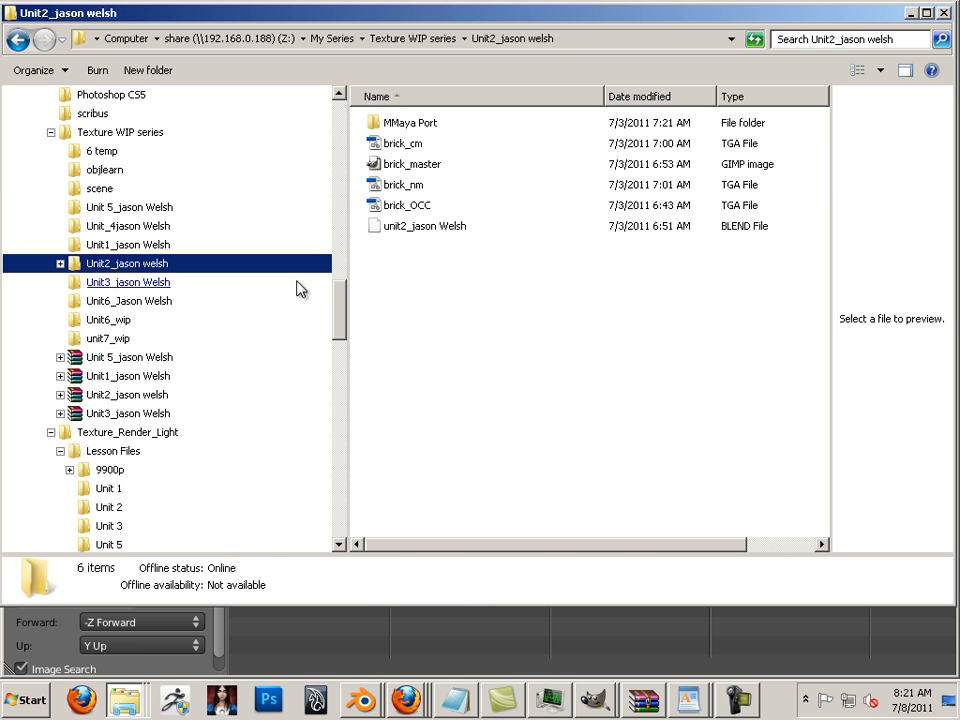
left_click(478, 316)
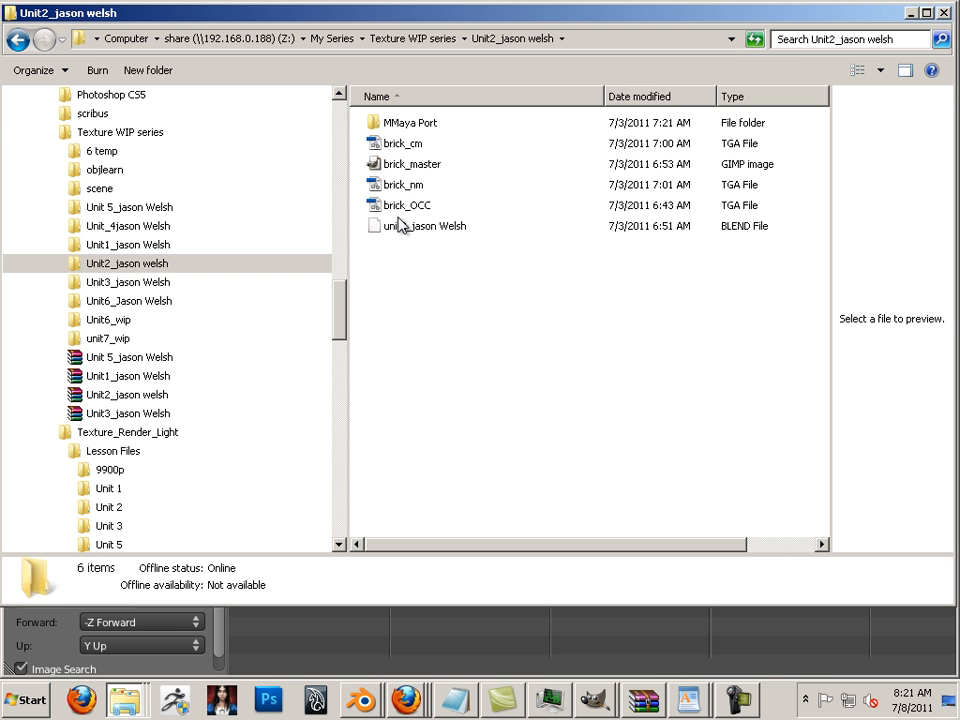
left_click_drag(481, 264, 392, 243)
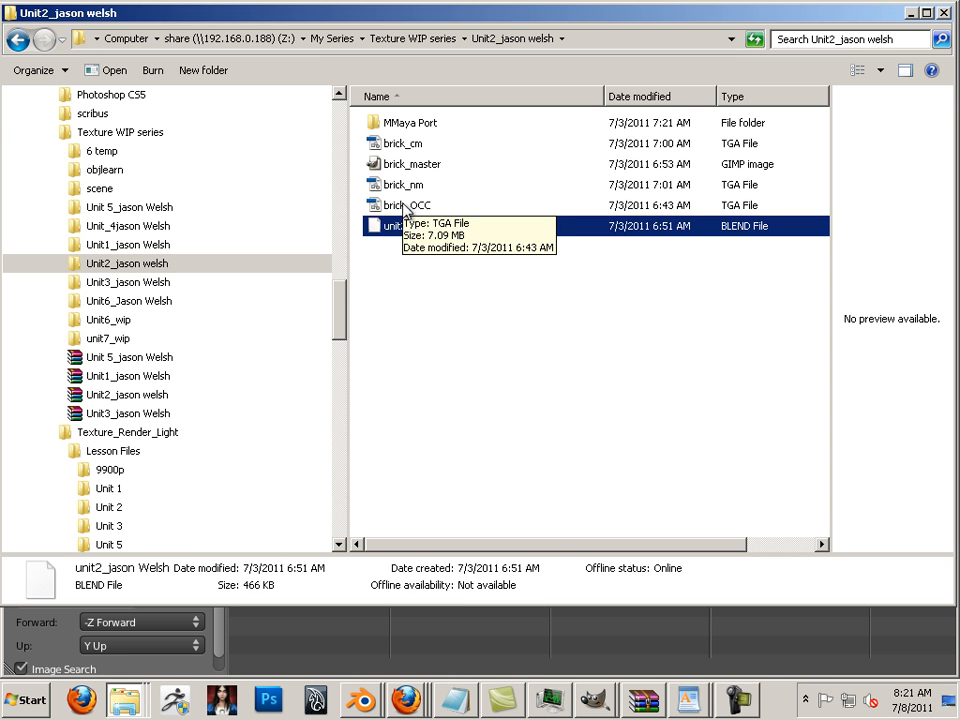
left_click(433, 252)
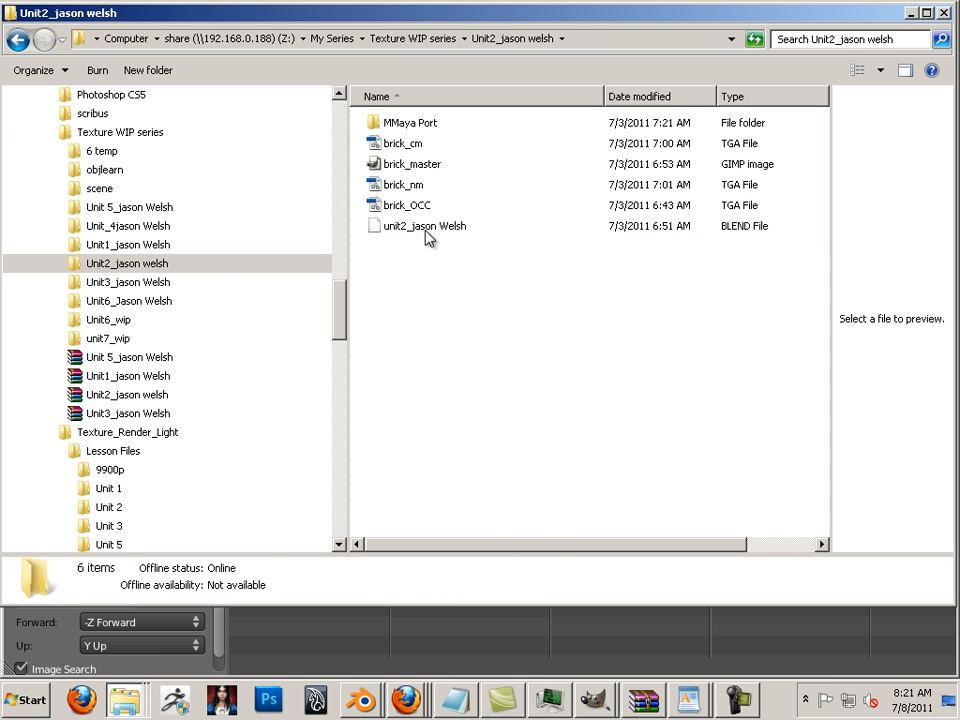
left_click(426, 232)
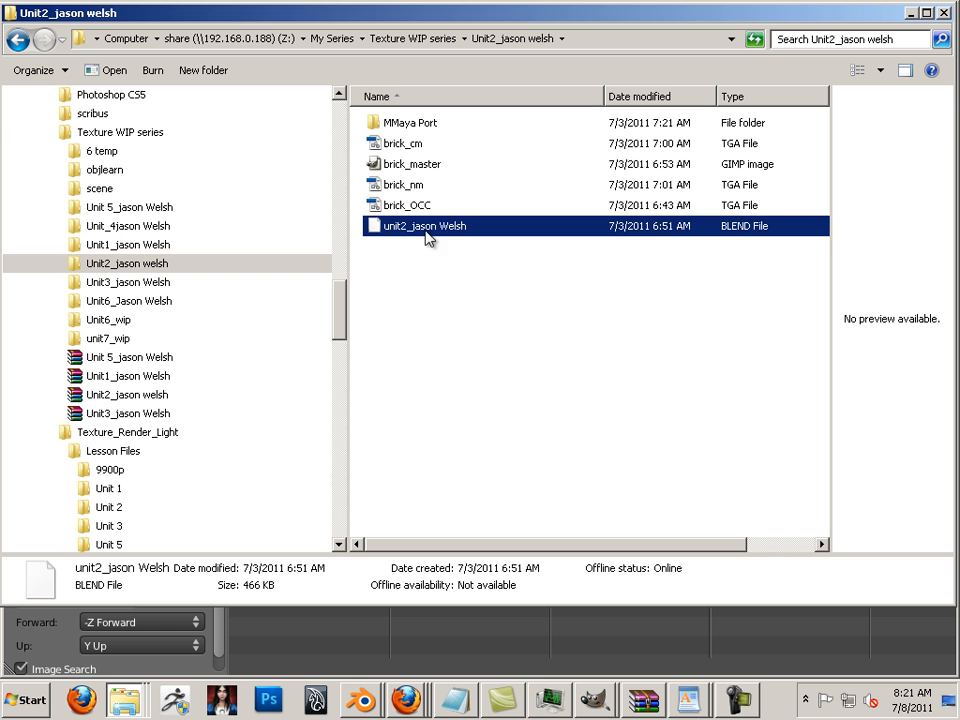
left_click(414, 146, "ctrl")
left_click(418, 186, "ctrl")
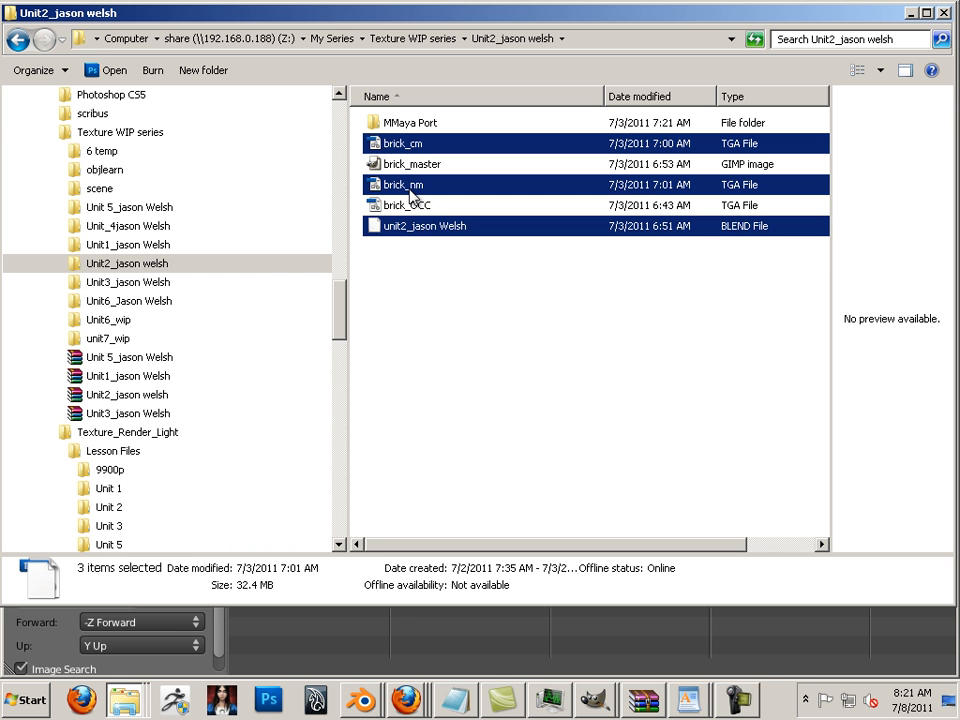
right_click(409, 190)
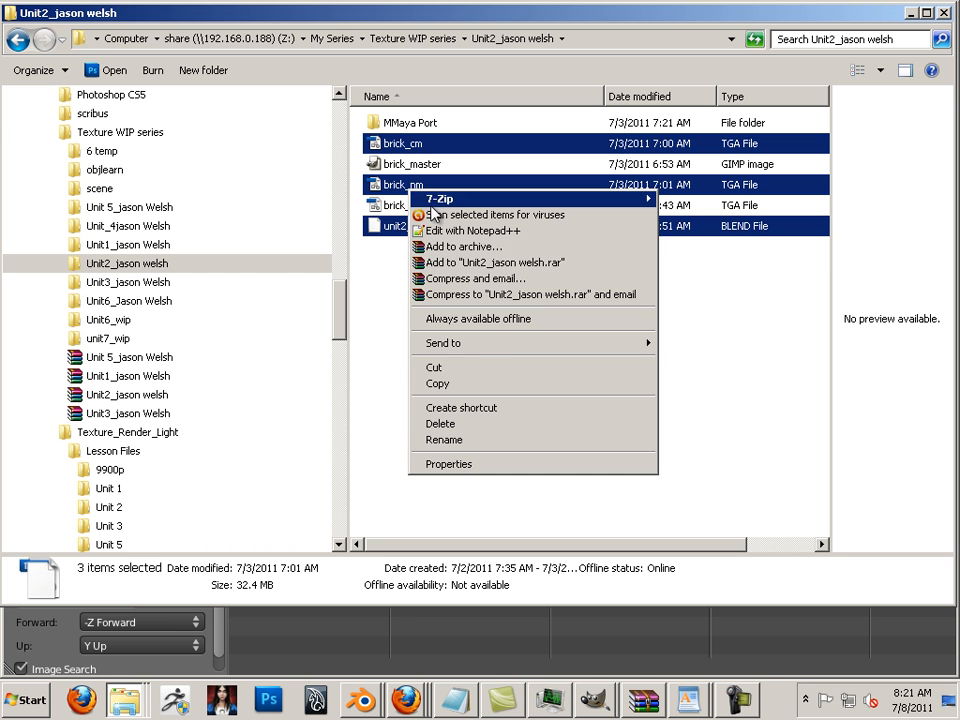
left_click(484, 384)
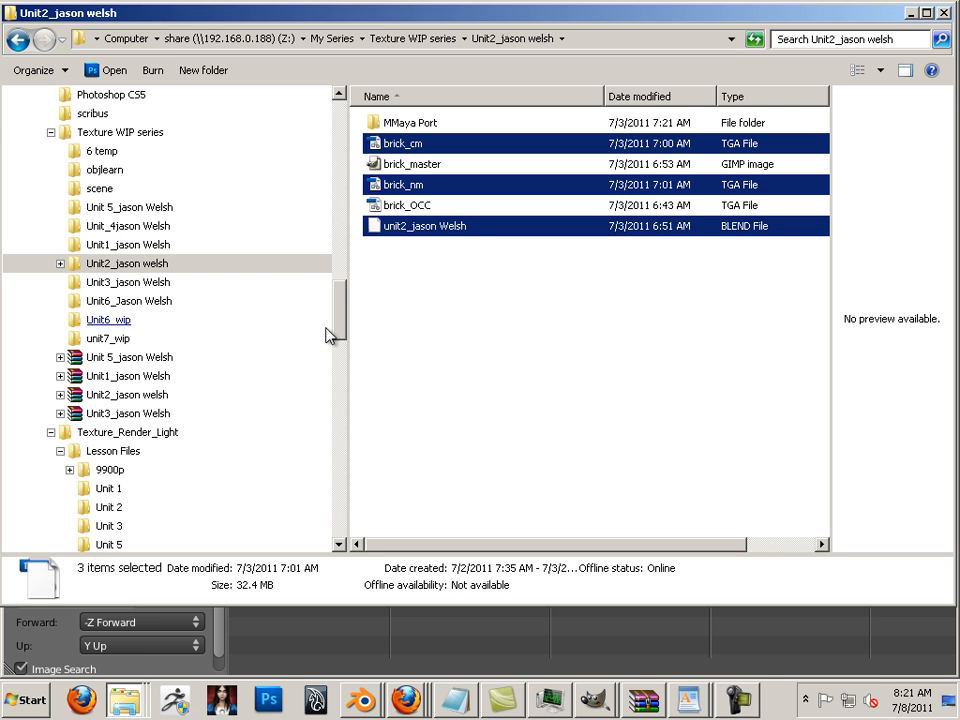
left_click(405, 205, "ctrl")
right_click(403, 208)
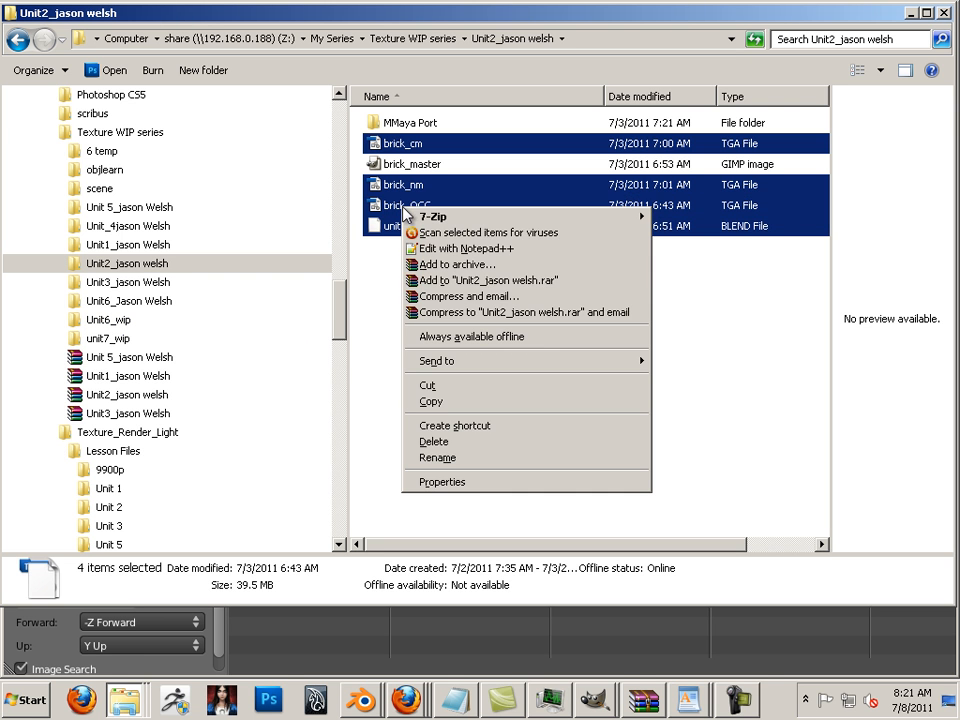
left_click(442, 401)
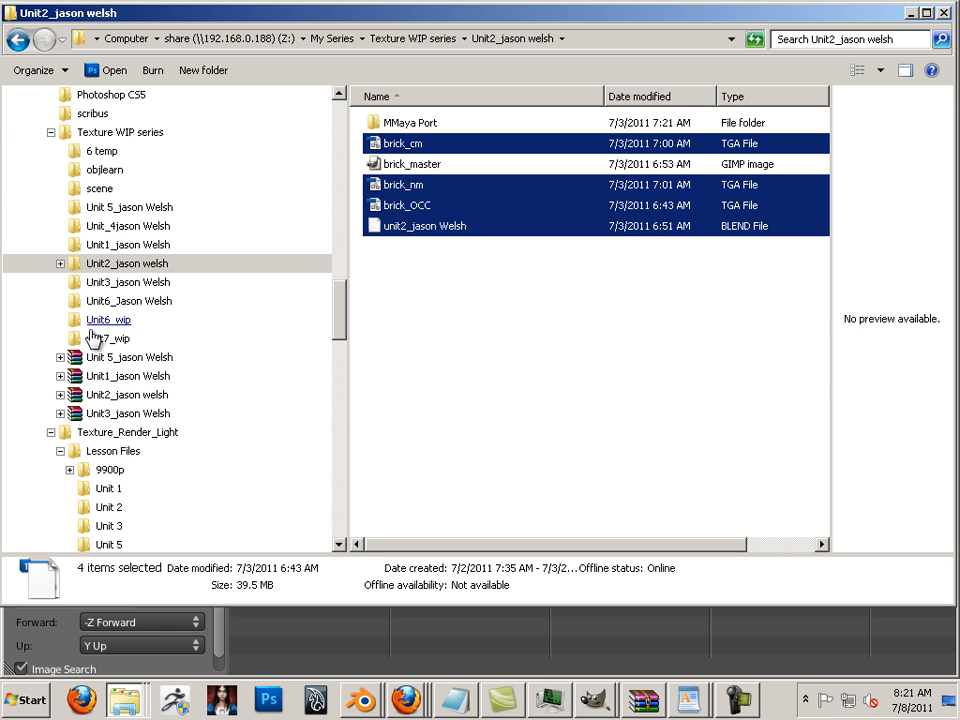
Paste the four copied Unit2 files into the scene folder
left_click(118, 195)
right_click(449, 371)
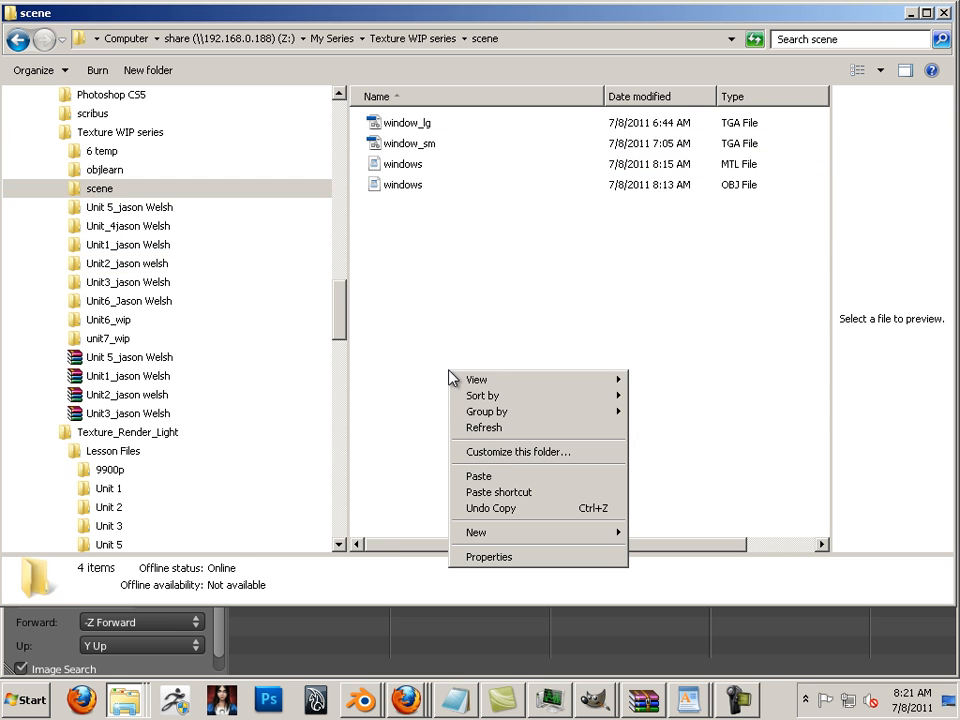
left_click(517, 477)
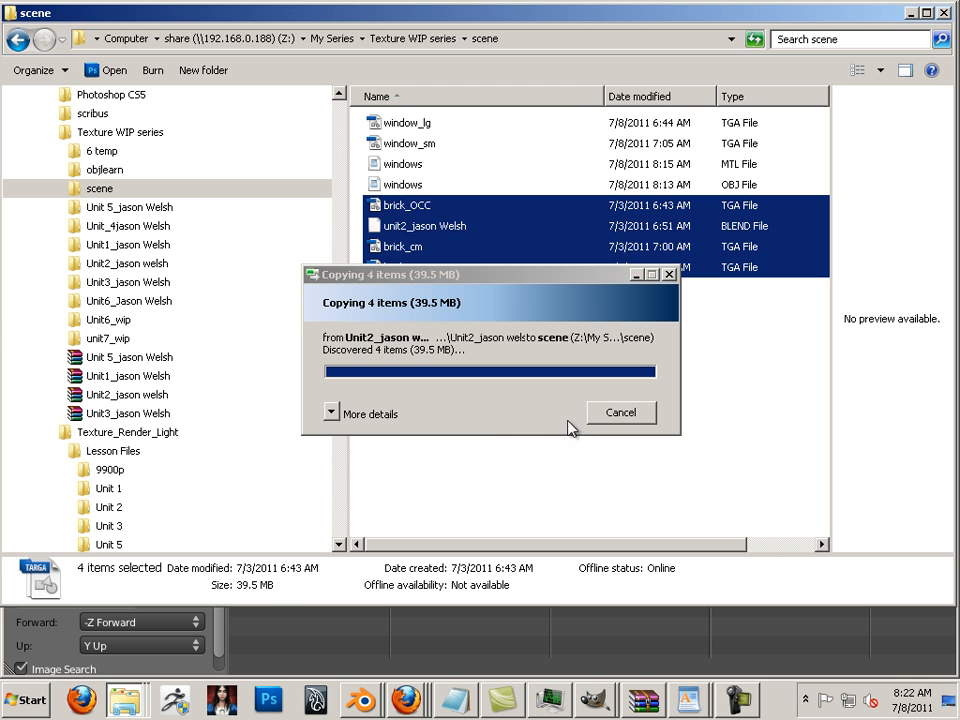
Start a fresh Blender session with the splash-screen interaction preset set to Maya
left_click(548, 635)
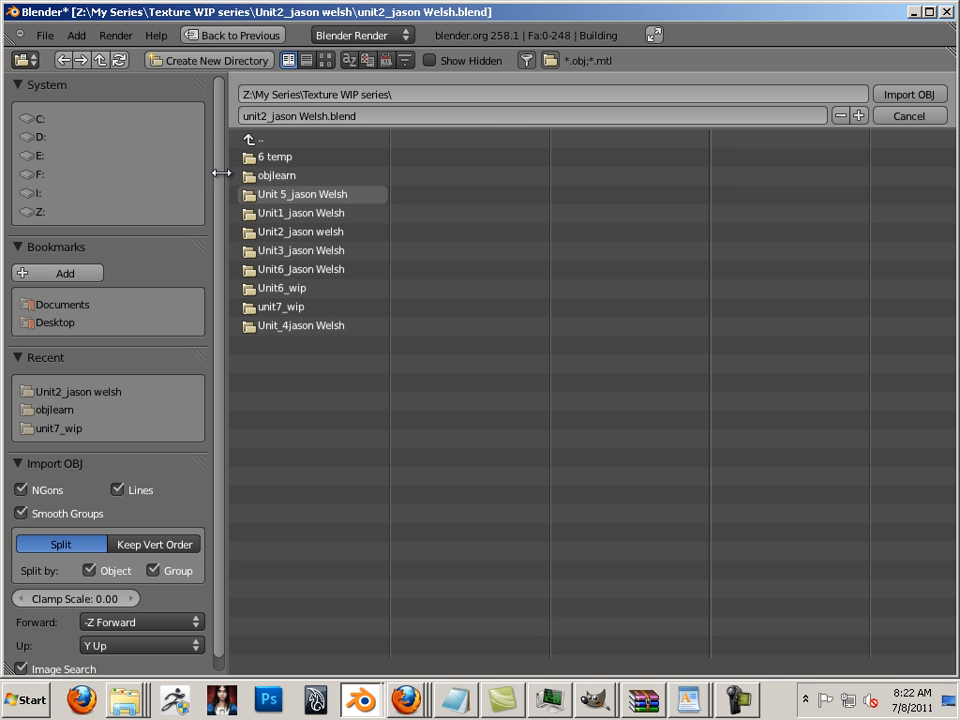
left_click(914, 12)
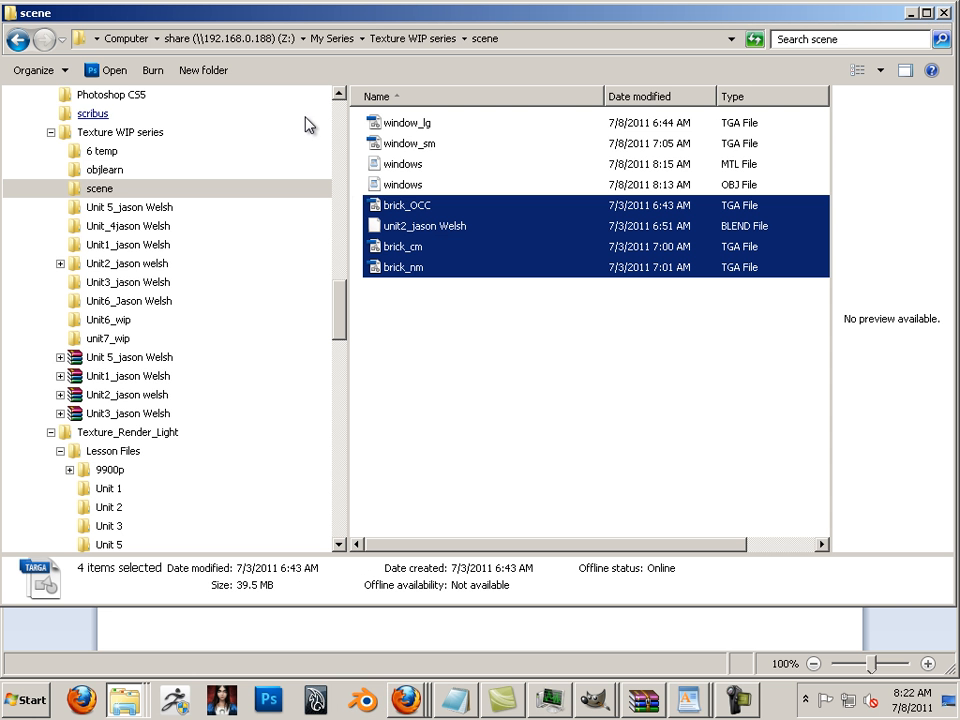
left_click(370, 703)
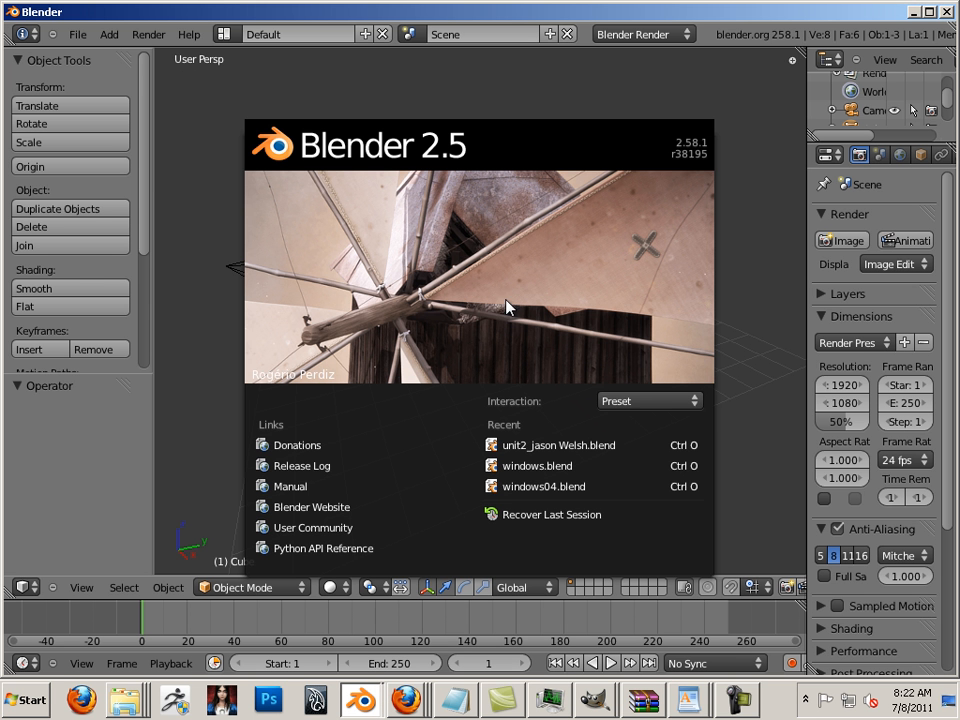
left_click(694, 402)
left_click(735, 421)
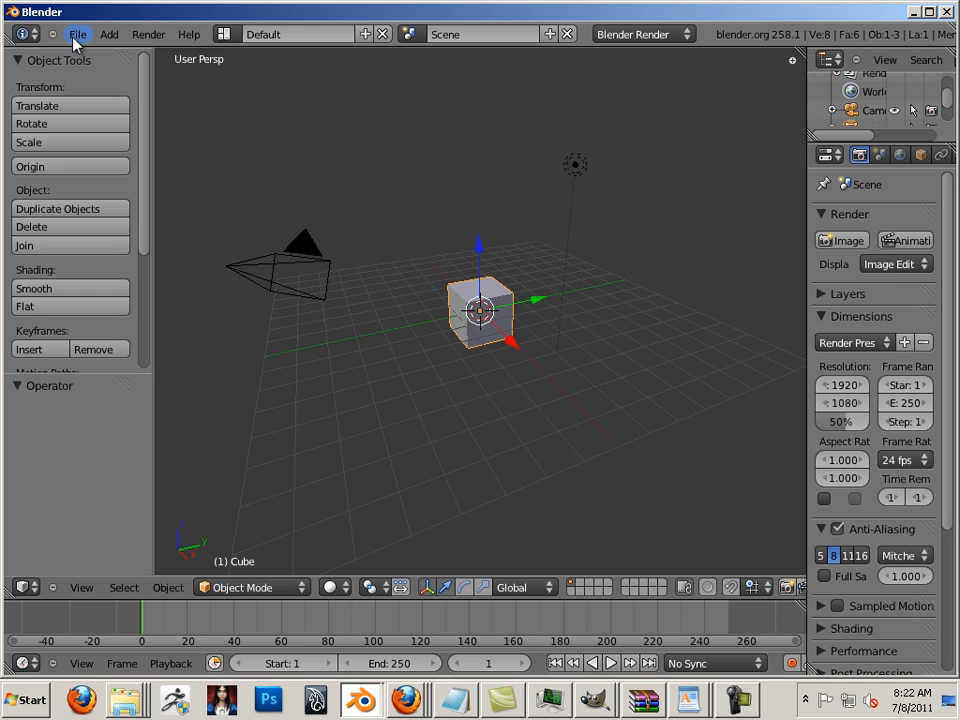
Open the copied unit2 .blend file from the scene folder
left_click(75, 35)
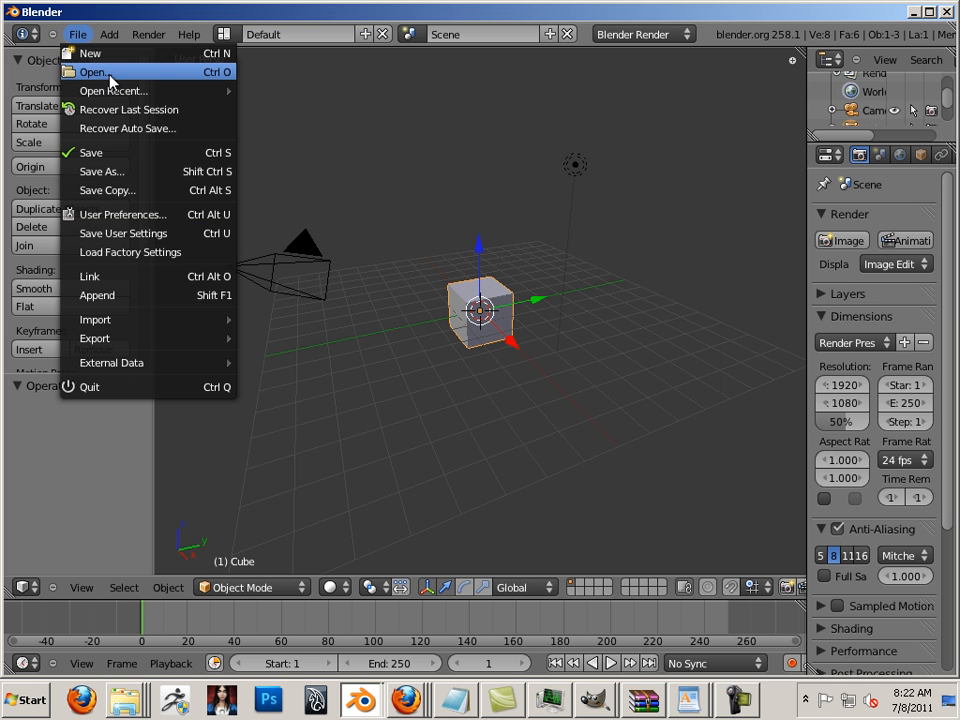
left_click(84, 71)
left_click(287, 148)
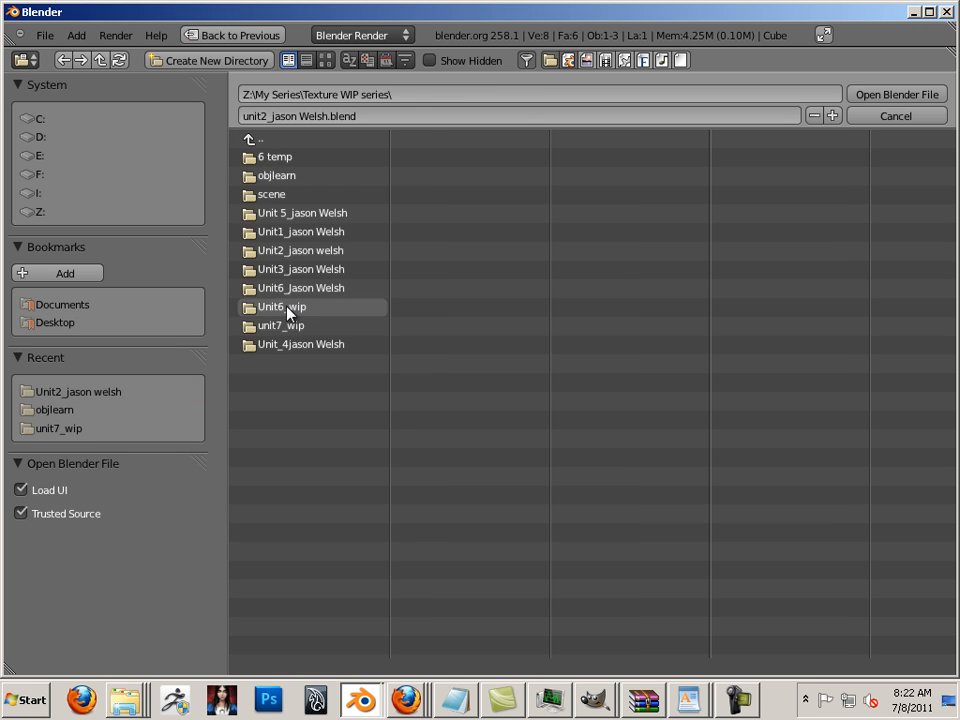
left_click(272, 195)
left_click(277, 160)
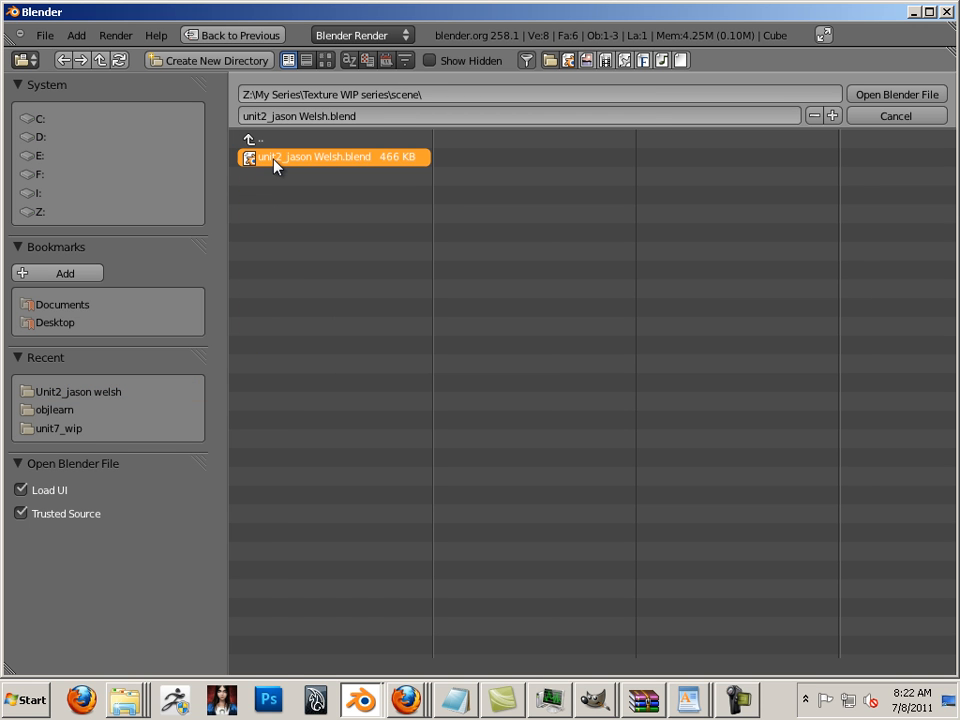
double_click(350, 158)
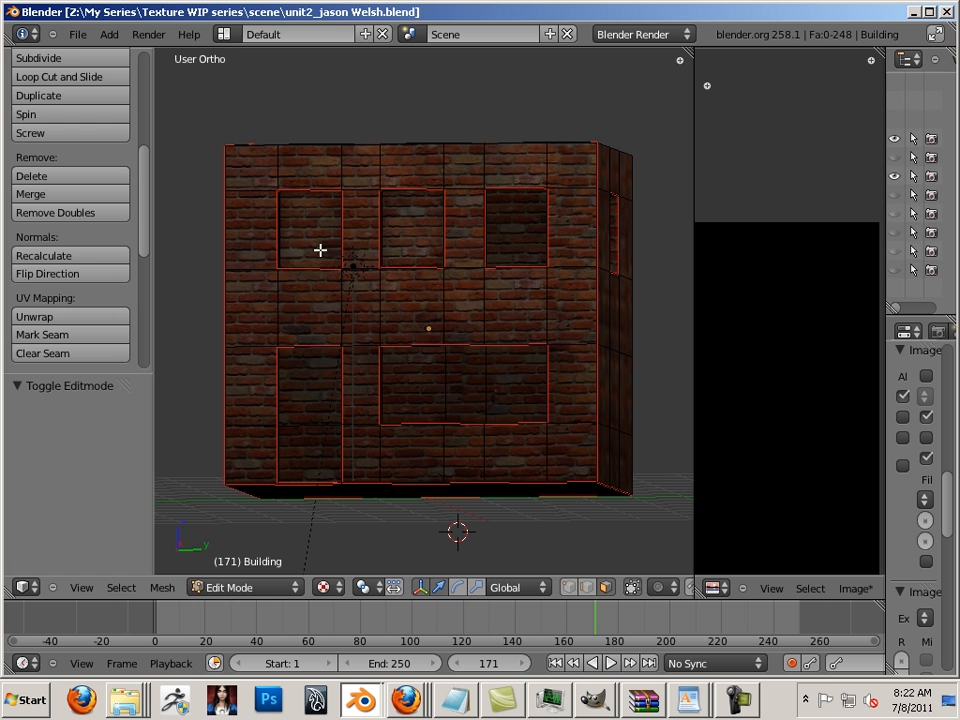
left_click(77, 34)
Choose the Maya input preset, close preferences, and drag the viewport border right to enlarge it
left_click(150, 215)
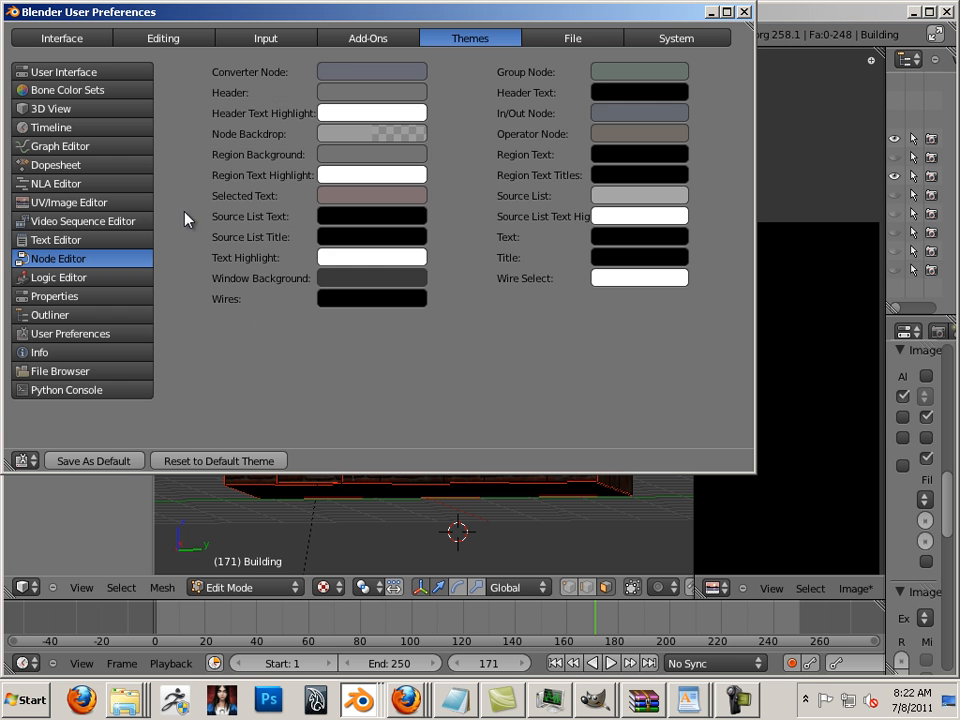
left_click(268, 39)
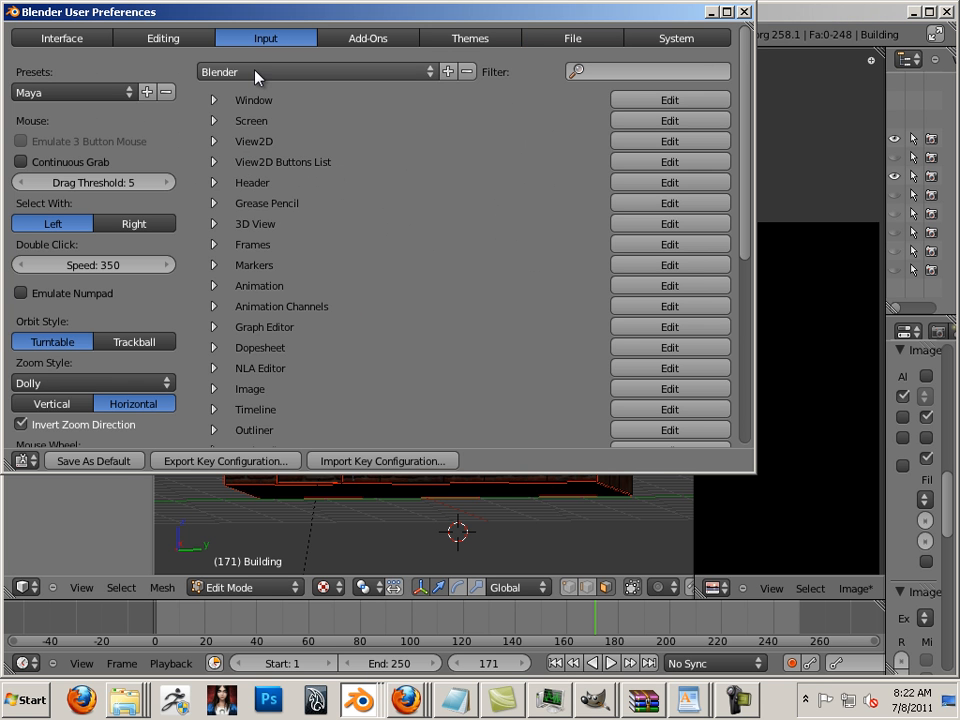
left_click(257, 73)
left_click(250, 111)
left_click(100, 92)
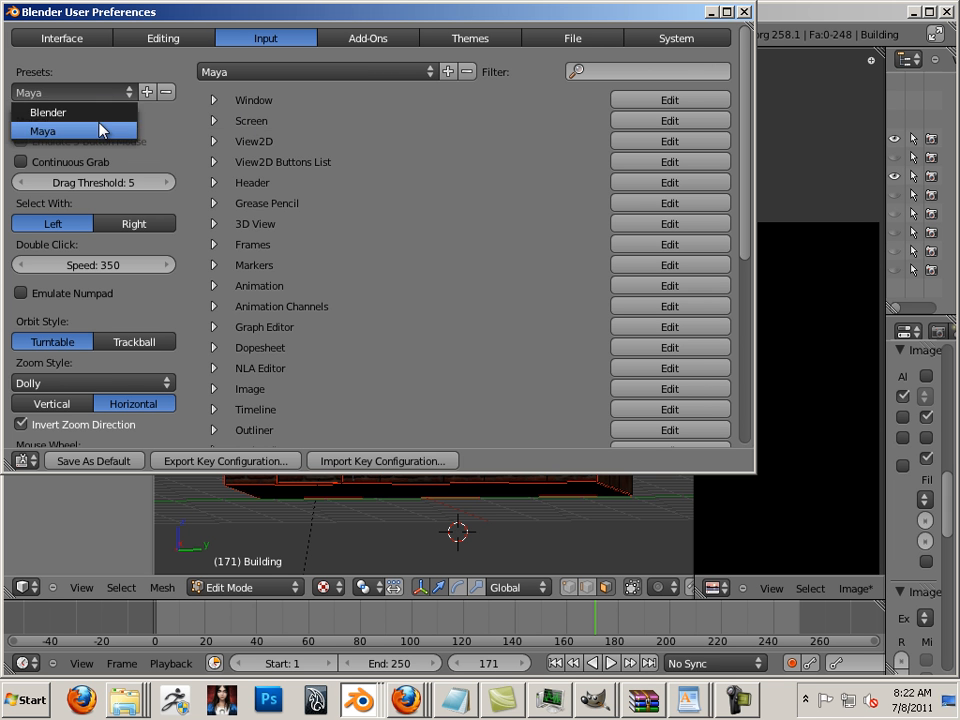
left_click(60, 99)
left_click(743, 12)
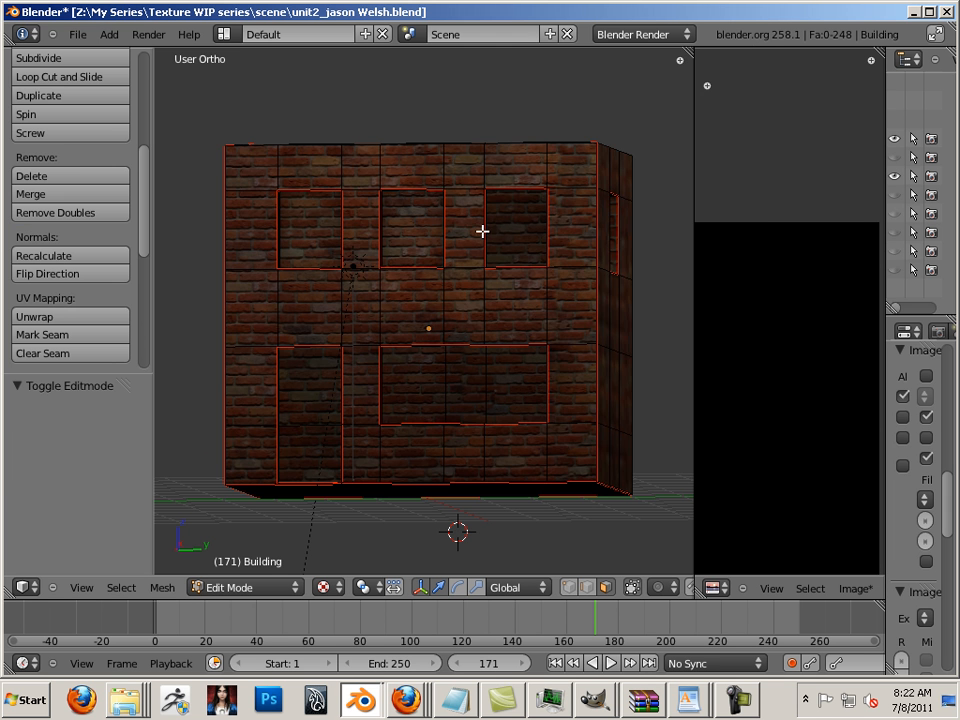
left_click_drag(482, 229, 536, 281, "alt")
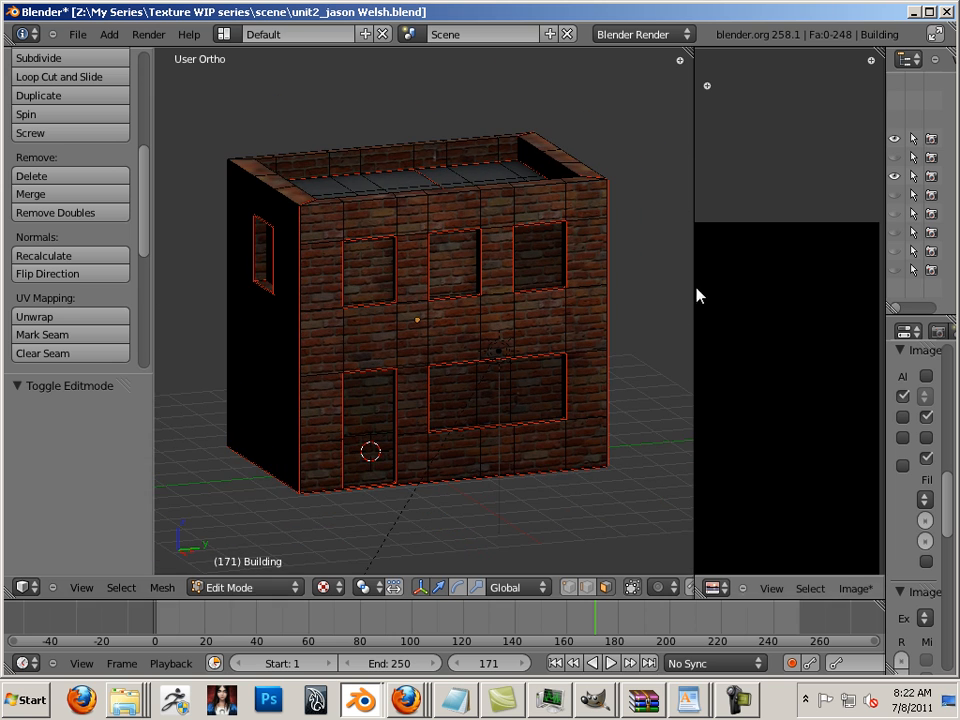
left_click_drag(692, 287, 778, 298)
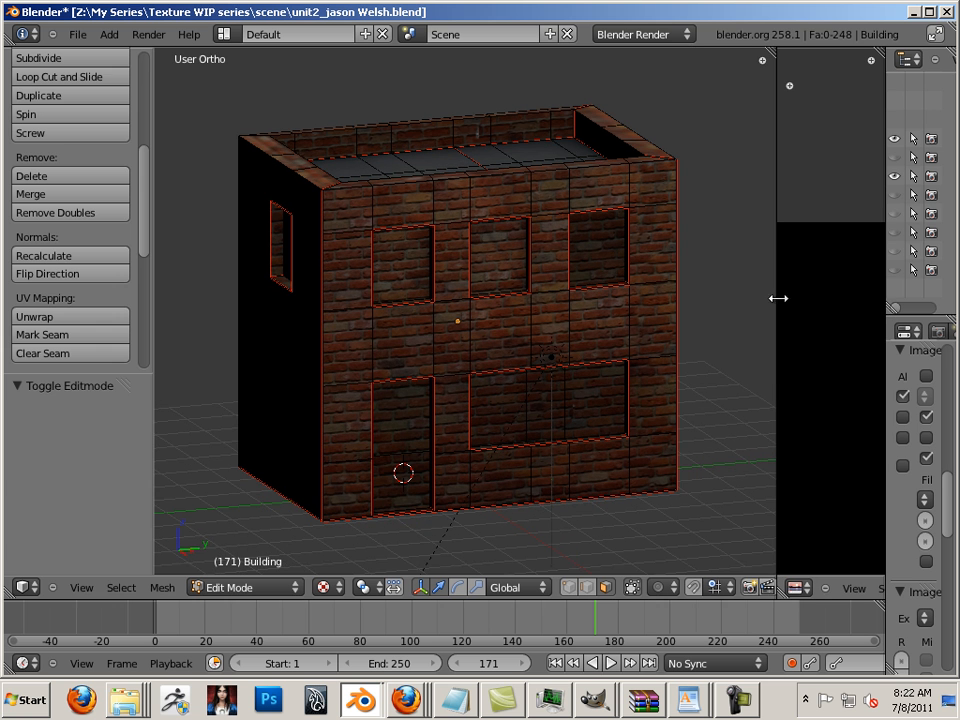
Import windows.obj from the scene folder so white panes fill the building's openings
left_click(77, 34)
mouse_move(155, 322)
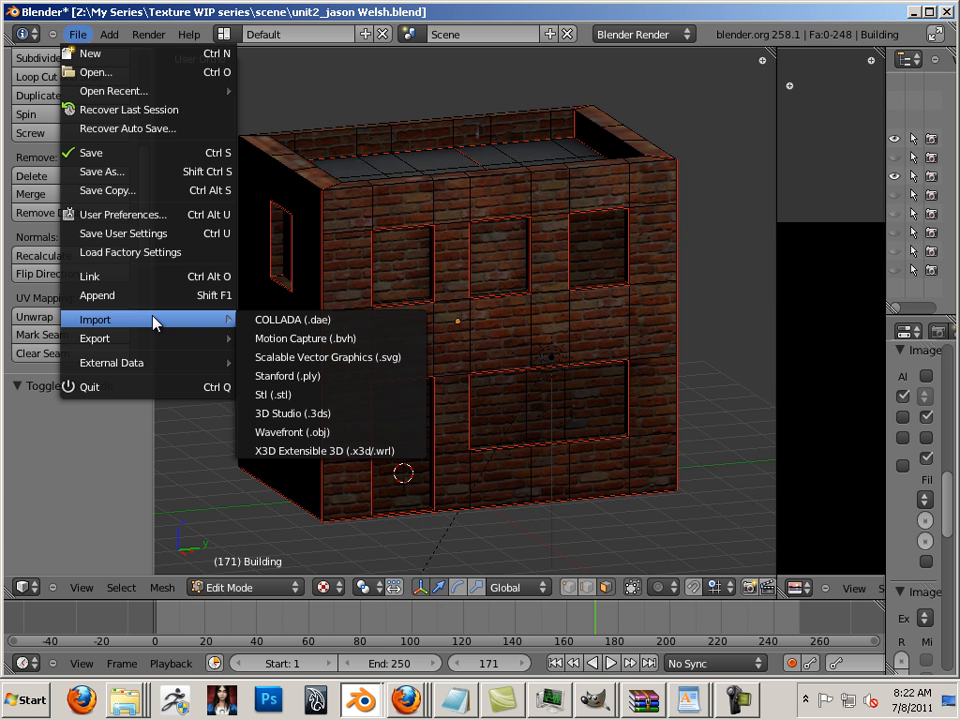
left_click(316, 432)
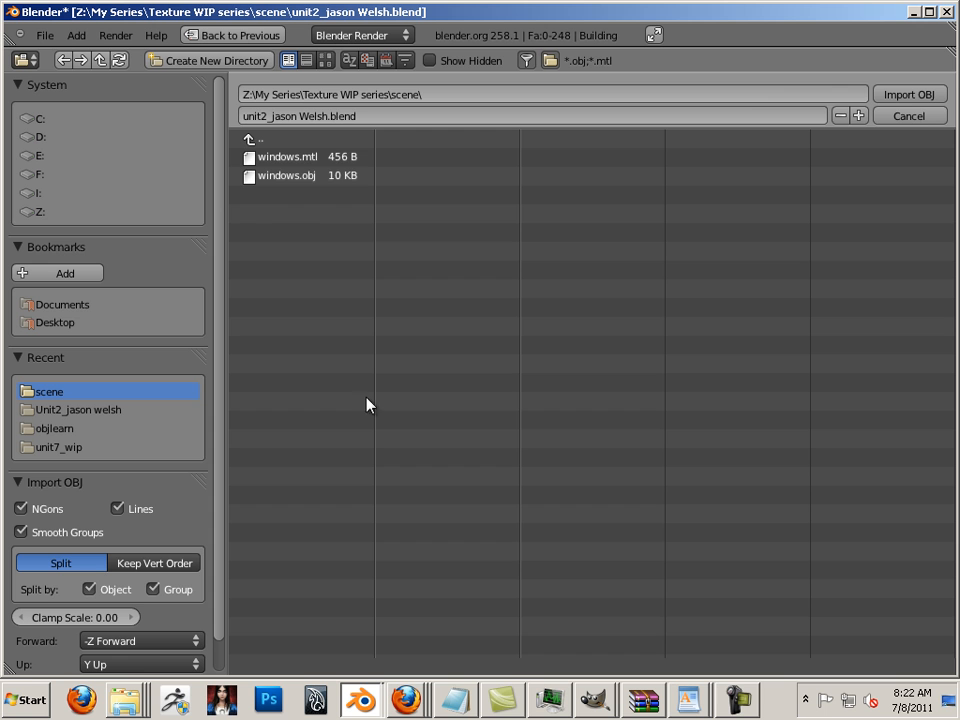
left_click(290, 177)
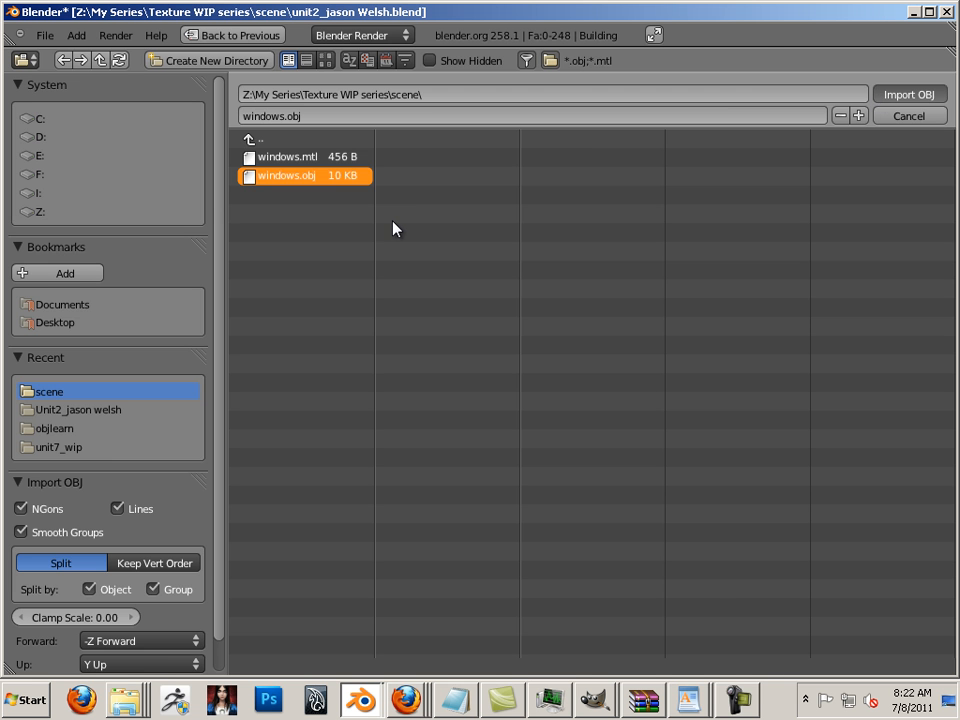
key("Return")
Drag the area borders left until the Outliner shows window_big, window_sm, Building and Door fully
scroll(504, 375, "down", 2)
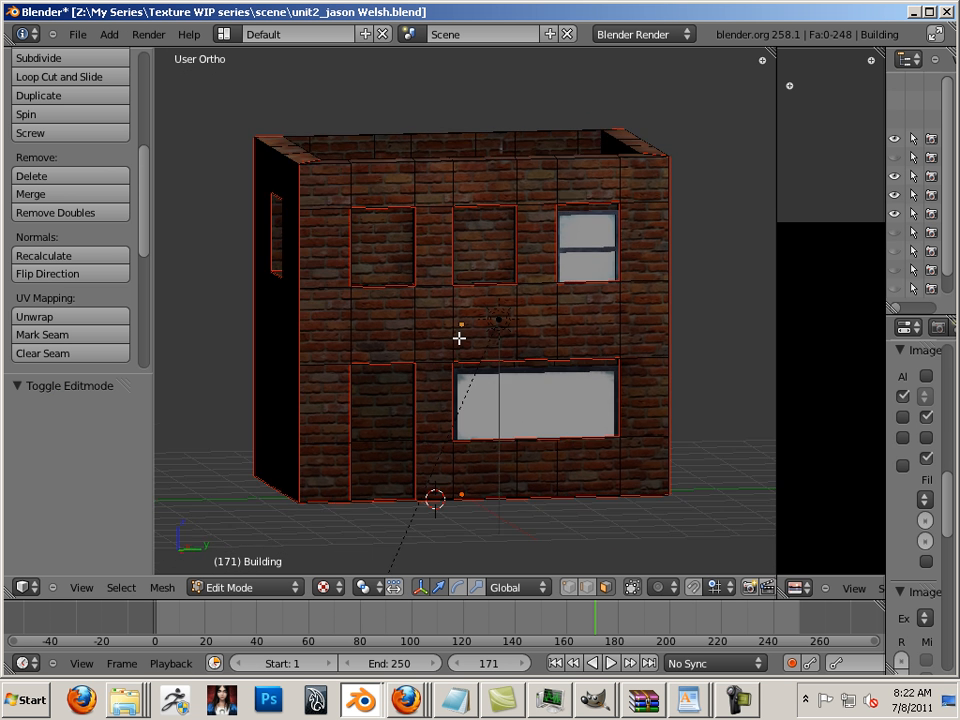
middle_click_drag(459, 338, 349, 422)
right_click(349, 422)
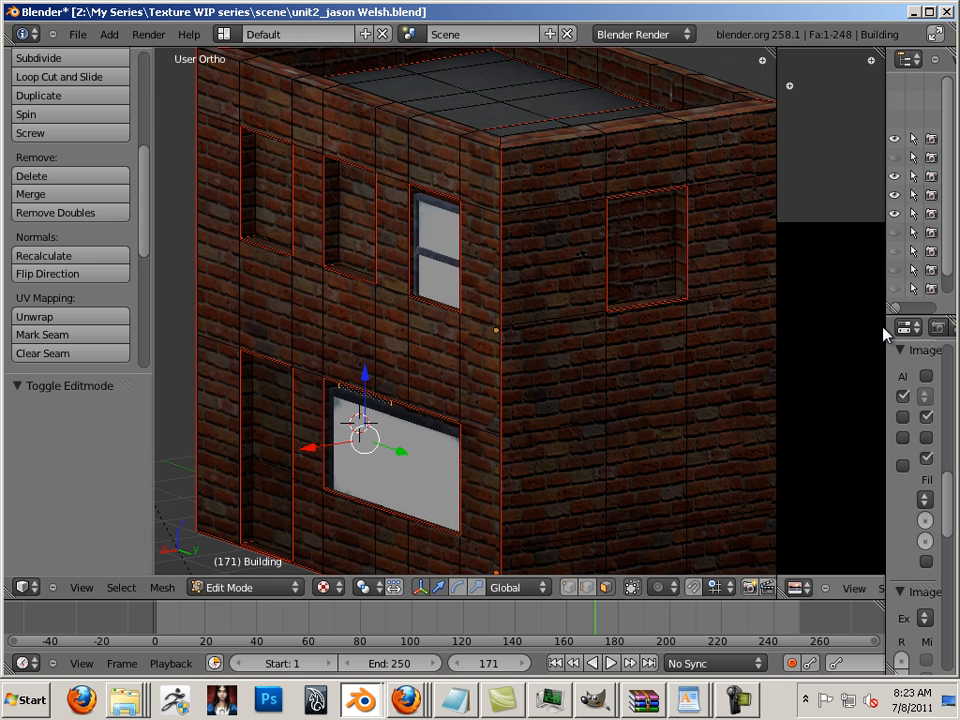
left_click_drag(887, 327, 808, 330)
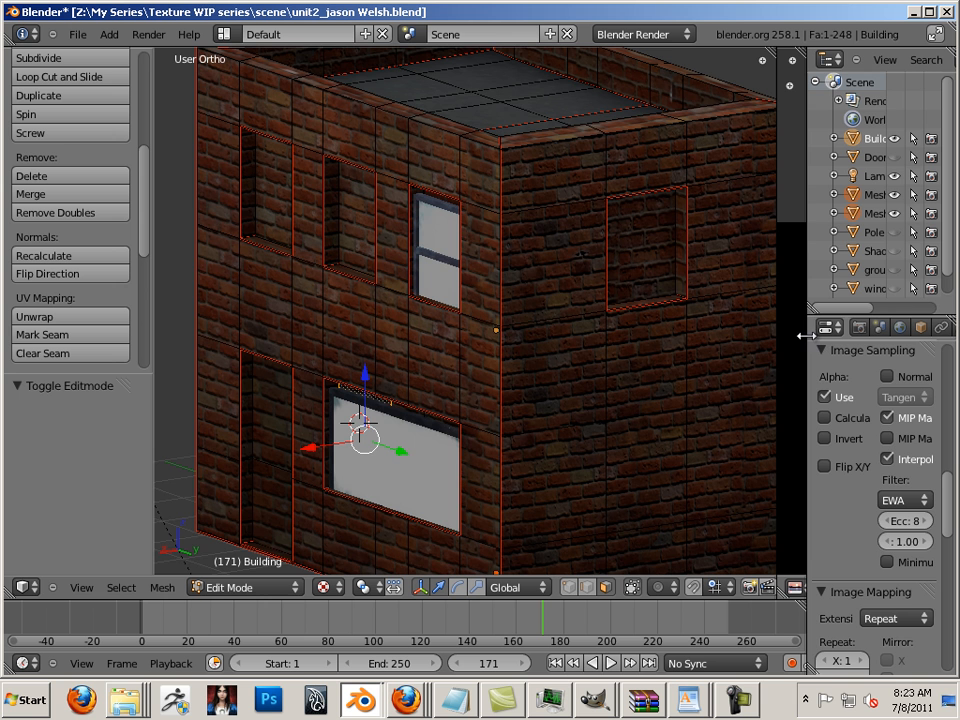
scroll(747, 496, "down", 4)
scroll(696, 343, "up", 2)
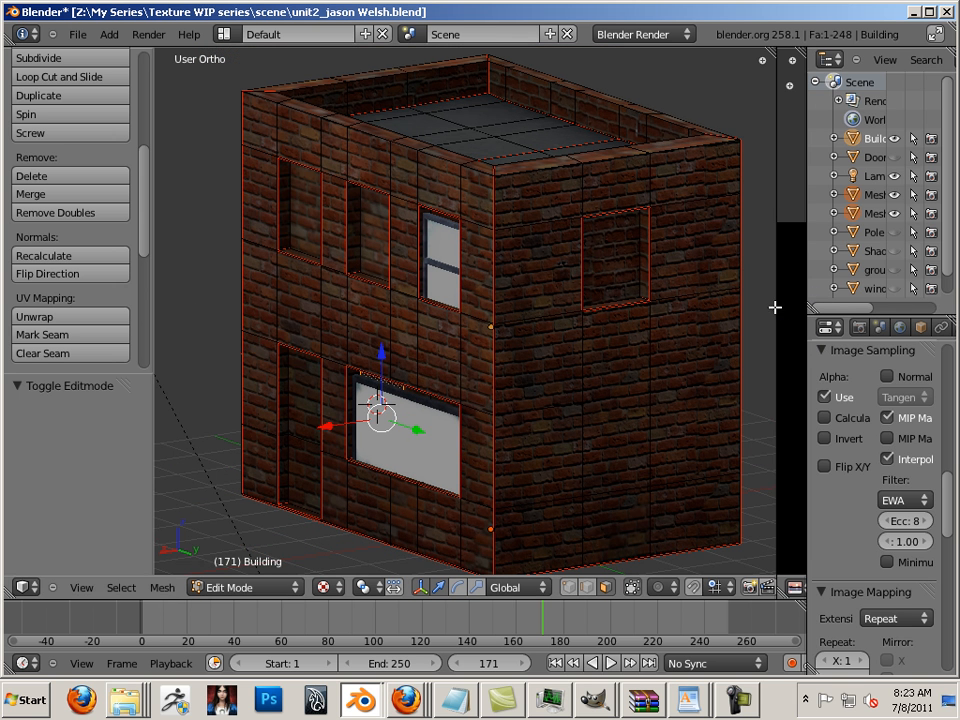
left_click_drag(777, 308, 630, 335)
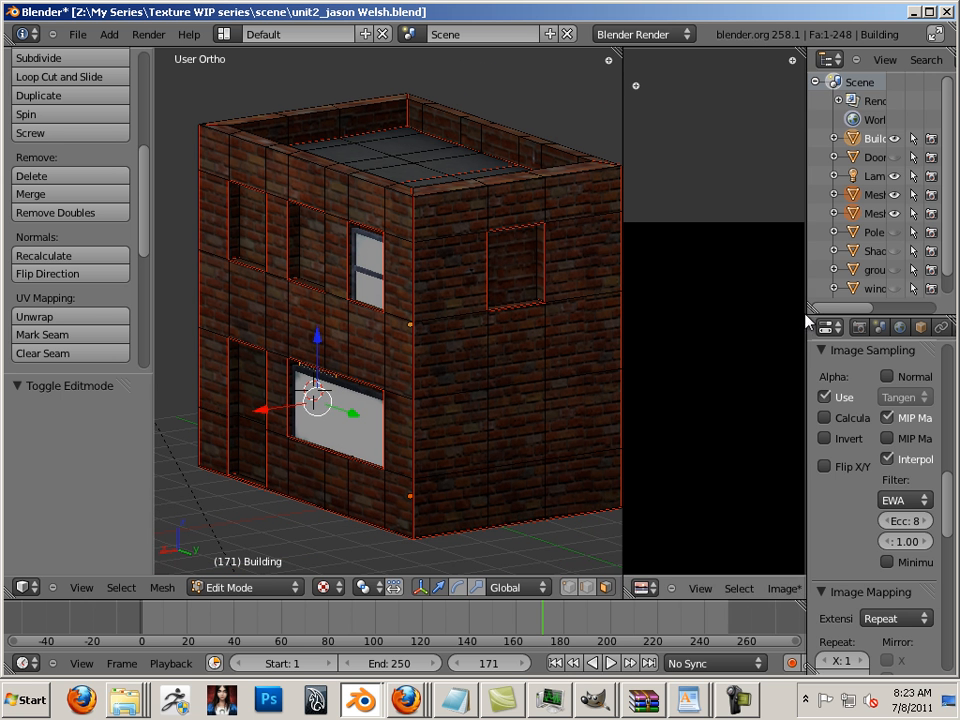
left_click_drag(803, 316, 655, 330)
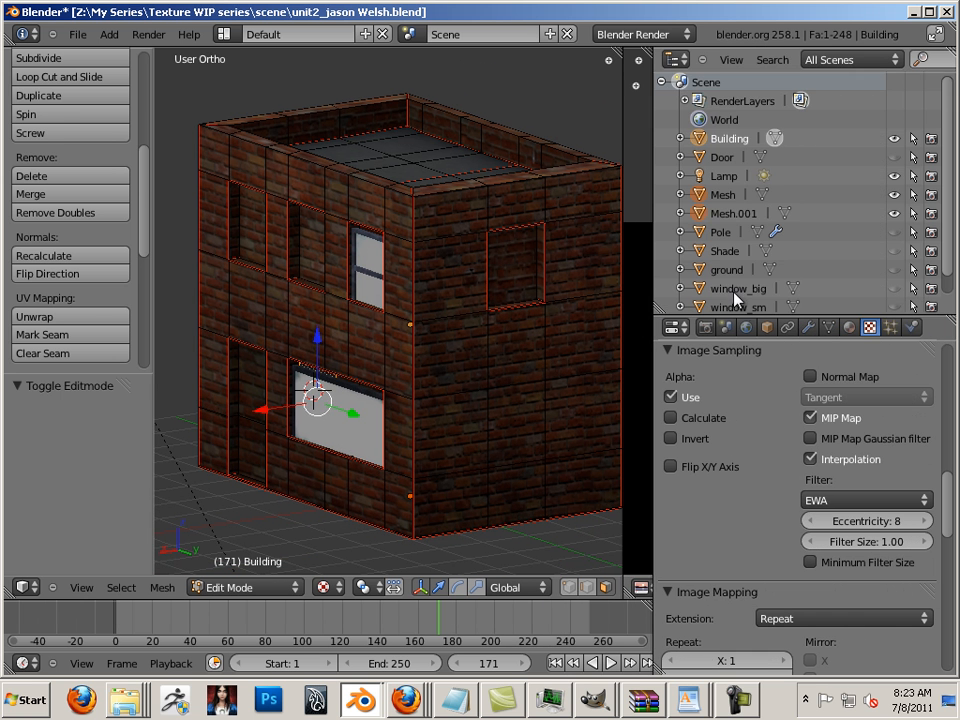
Select window_big, window_sm, Mesh and Mesh.001 in turn to compare them
left_click(733, 289)
scroll(745, 296, "down", 1)
left_click(740, 288)
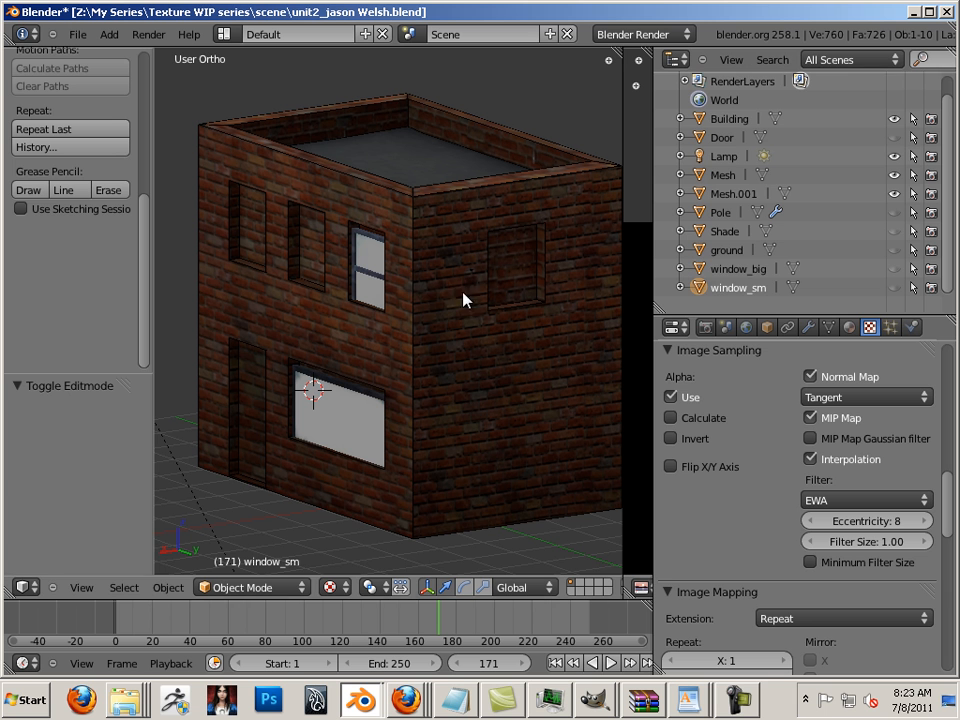
left_click(370, 269)
right_click(565, 306)
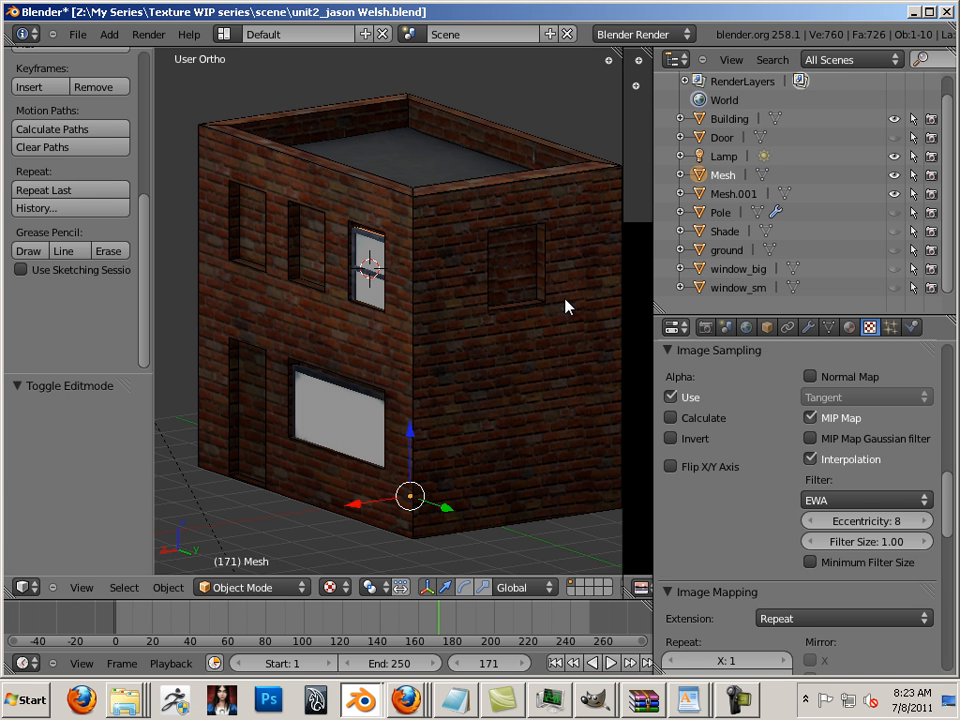
left_click(733, 193)
left_click(745, 272)
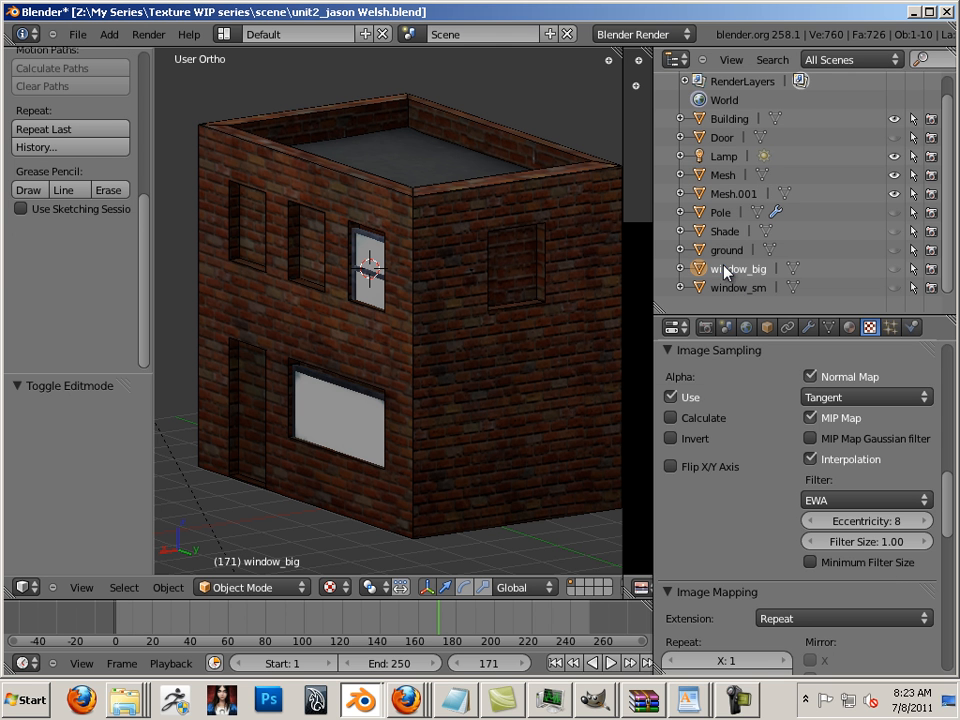
Delete window_big and window_sm from the Outliner's right-click menu
right_click(725, 268)
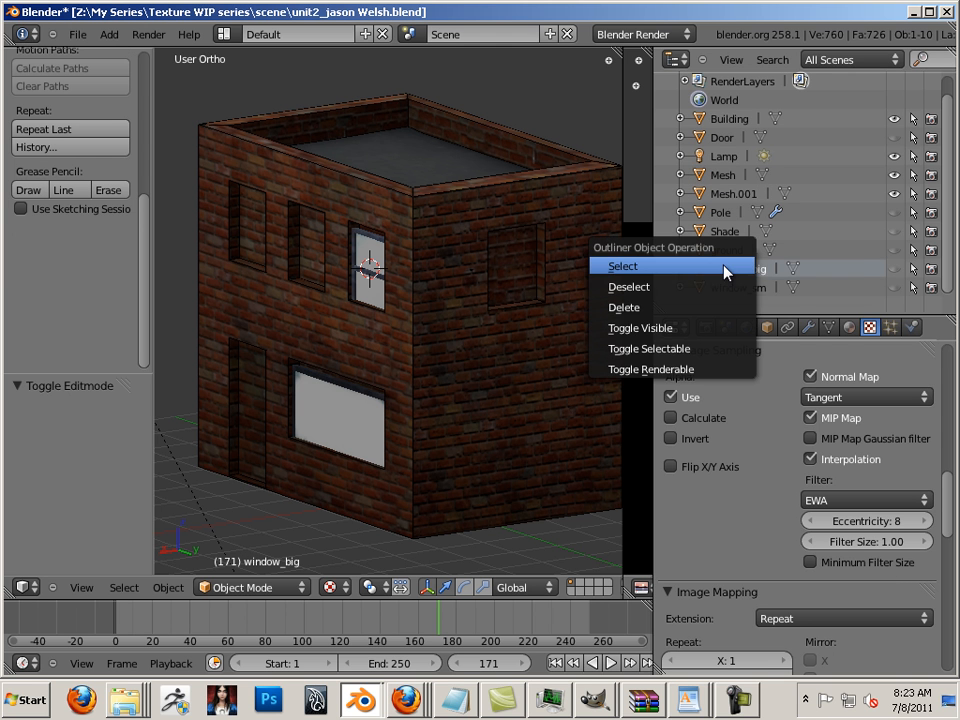
left_click(695, 308)
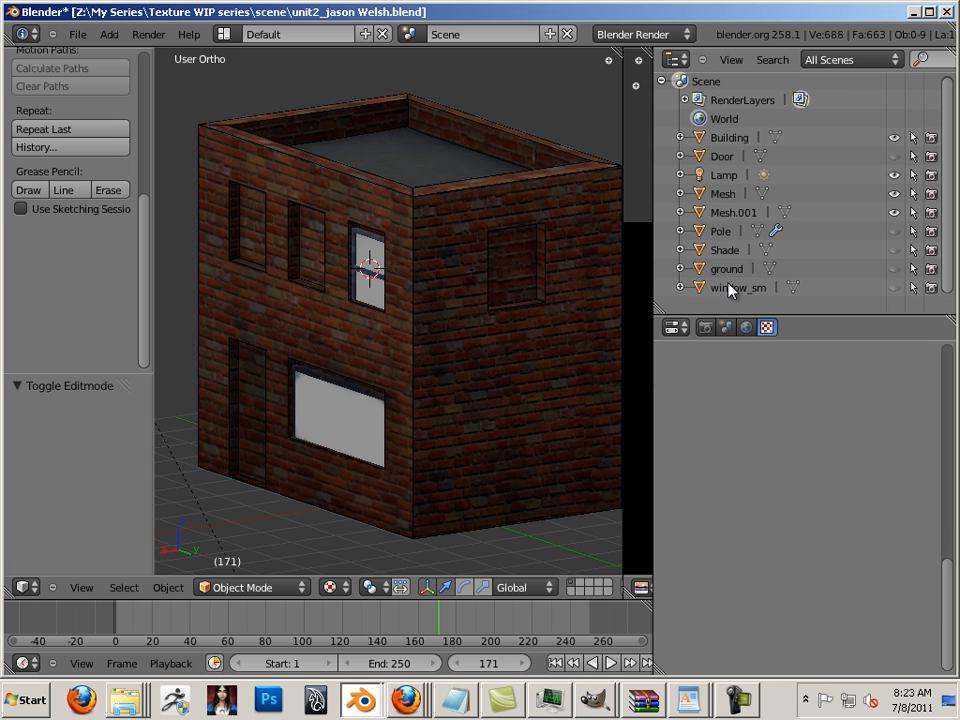
left_click(730, 288)
right_click(730, 288)
left_click(721, 292)
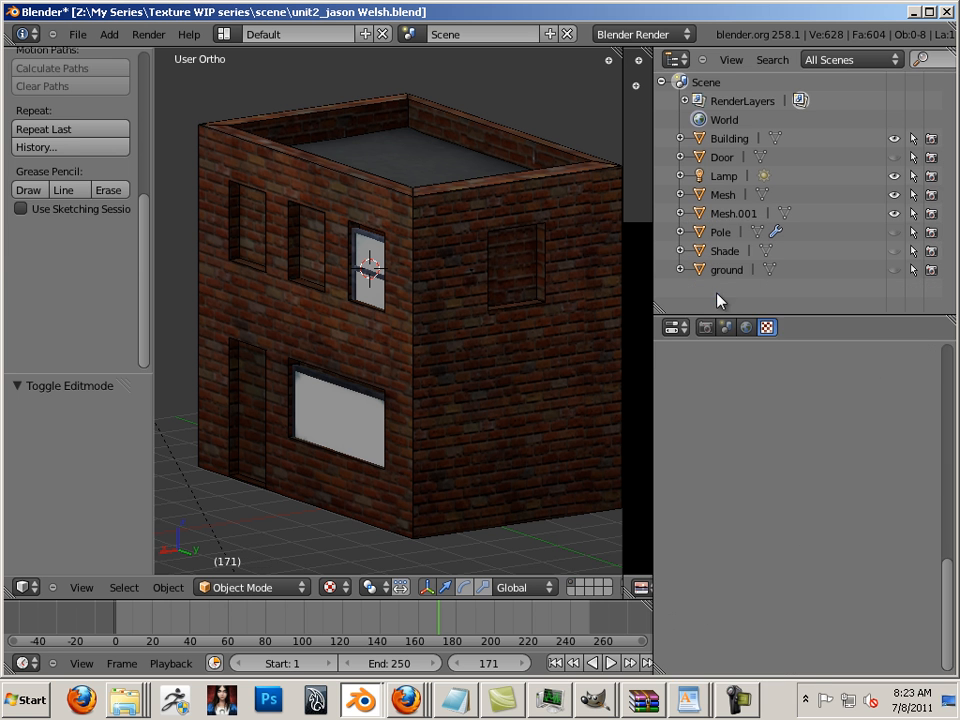
left_click(734, 196)
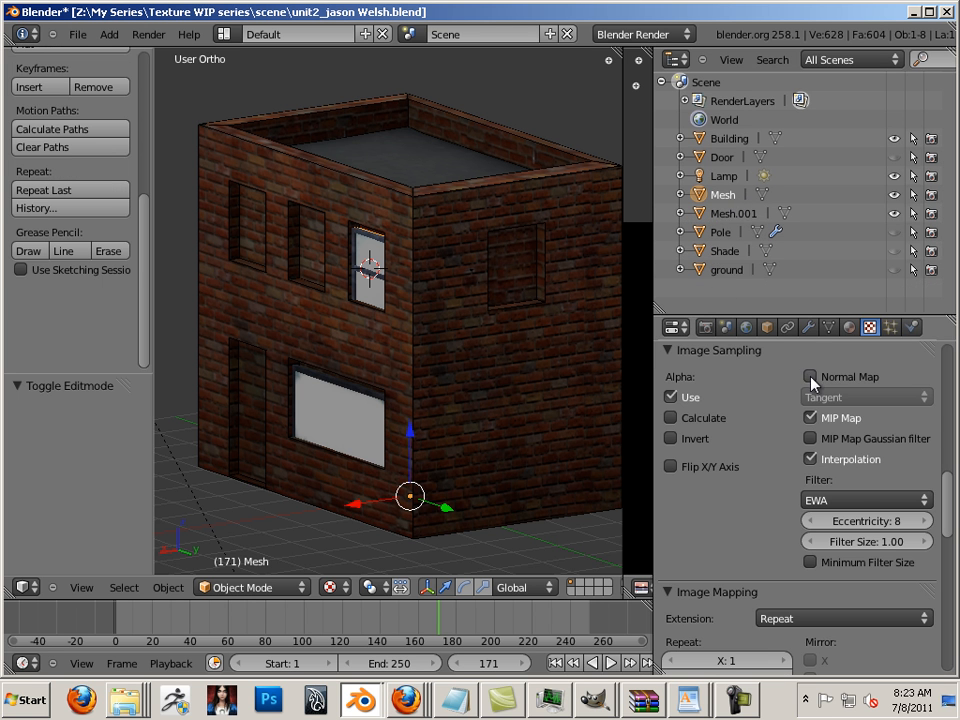
Rename Mesh to window_sm in the Object properties name field
left_click(766, 327)
left_click(759, 390)
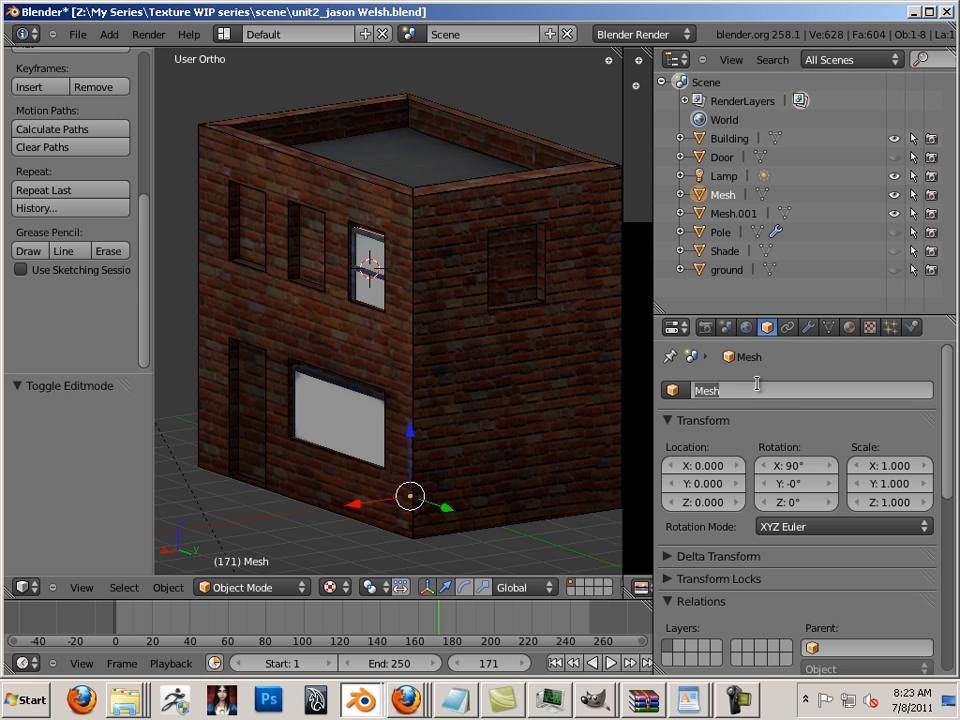
type("window_sm")
key("Return")
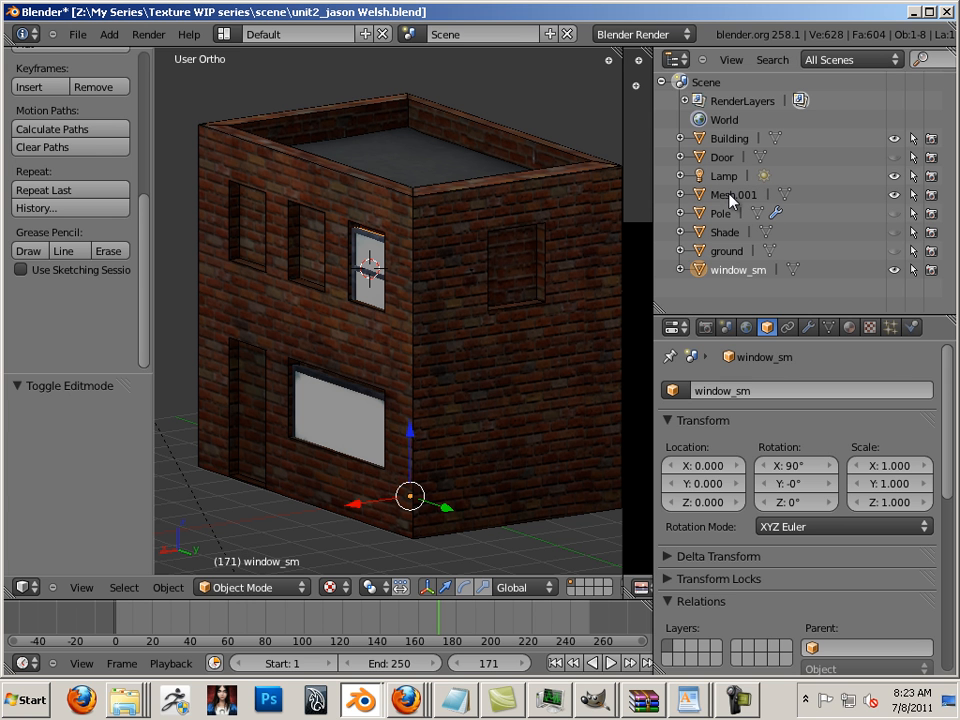
Rename Mesh.001 to window_lg
left_click(733, 198)
left_click(754, 390)
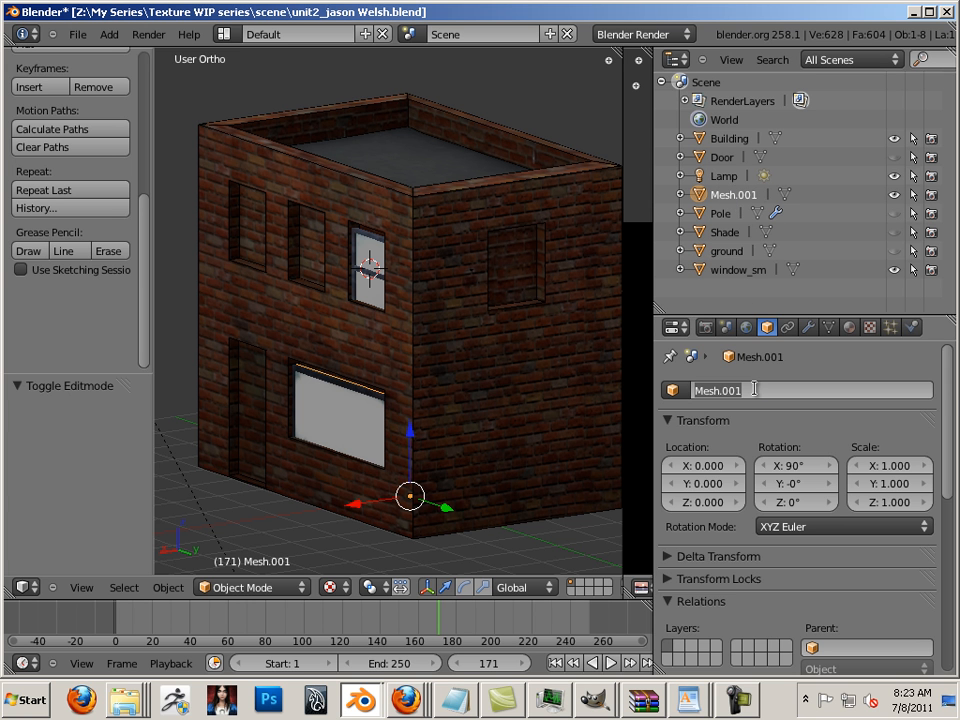
type("window_lg")
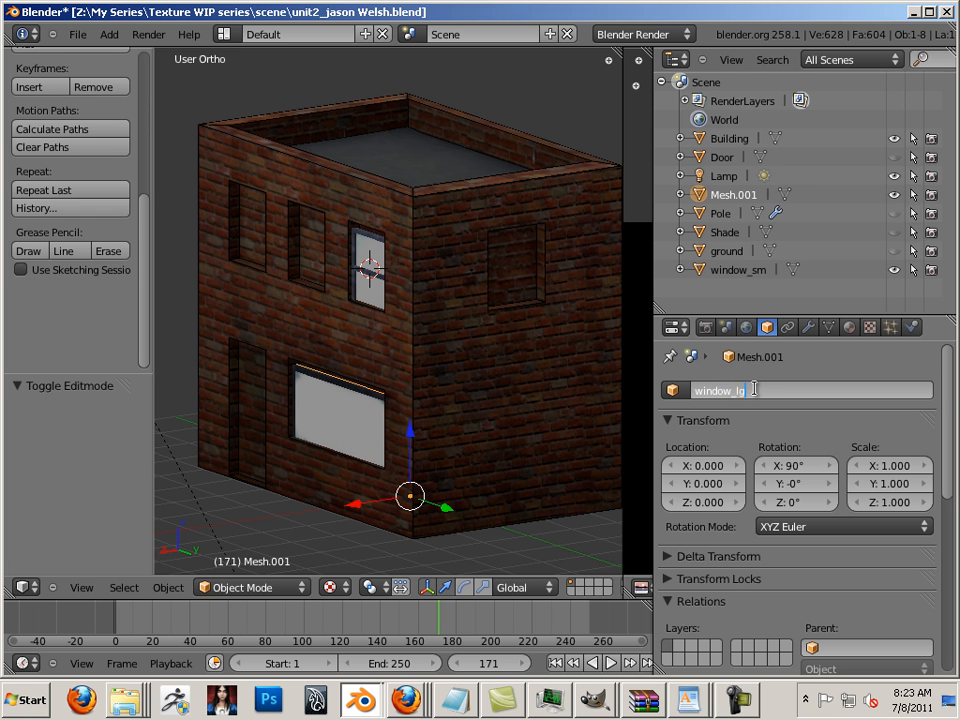
key("Return")
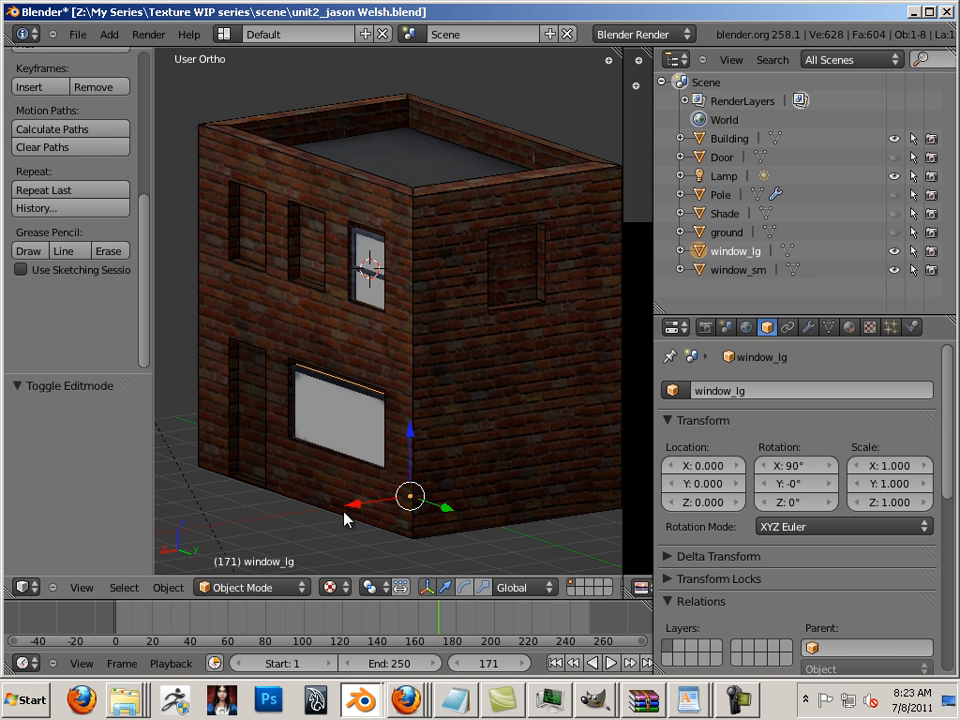
Slide window_lg left along X and set its origin to geometry
left_click_drag(352, 505, 272, 530)
left_click(272, 530)
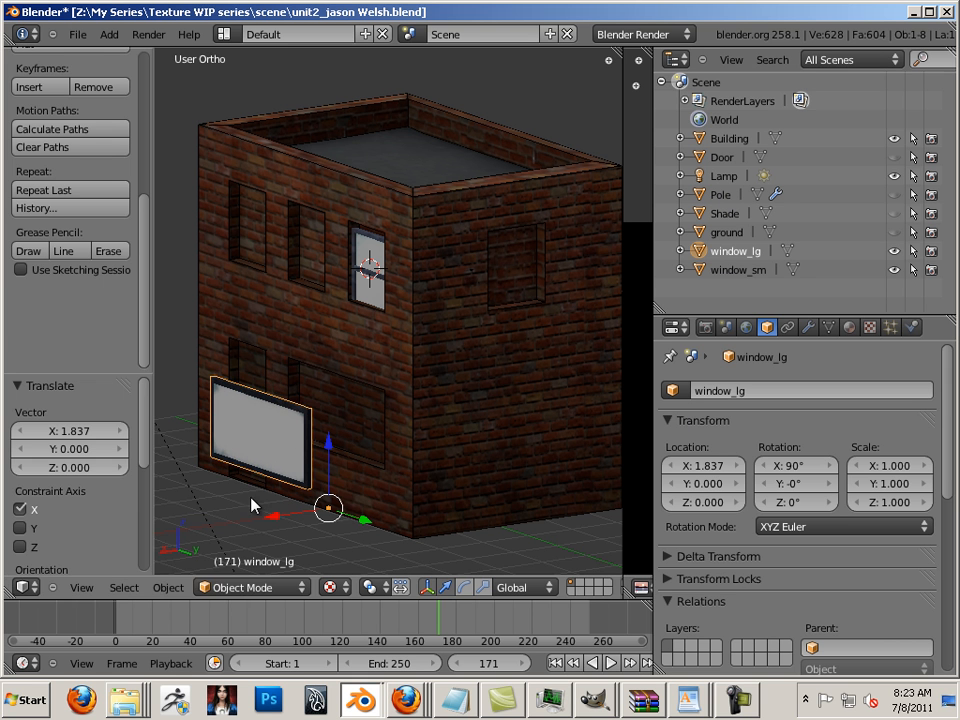
left_click(168, 587)
mouse_move(230, 514)
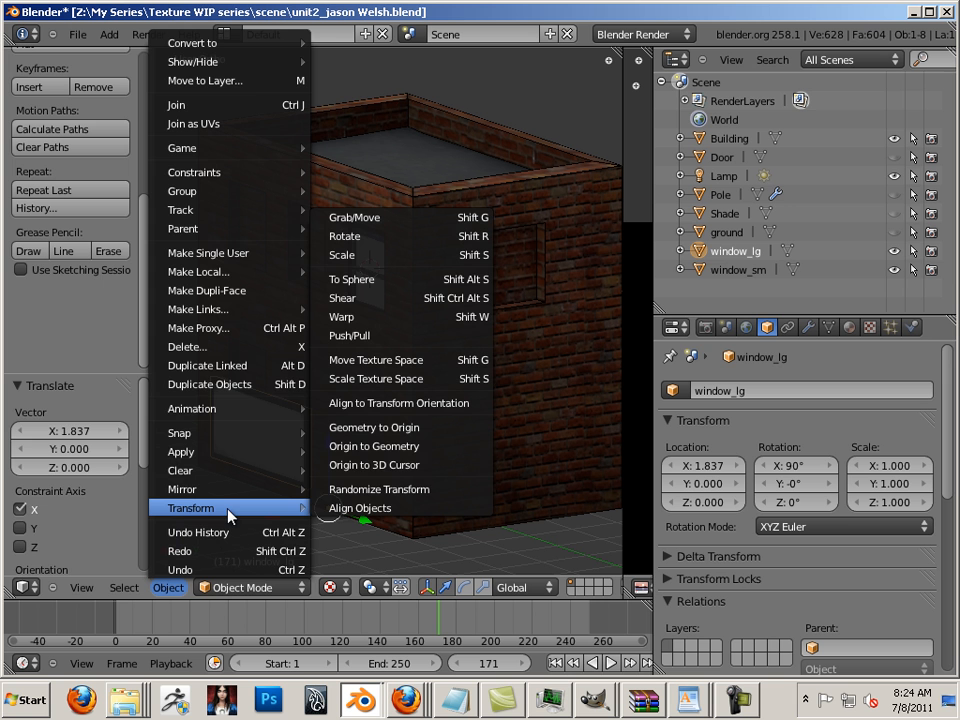
left_click(378, 446)
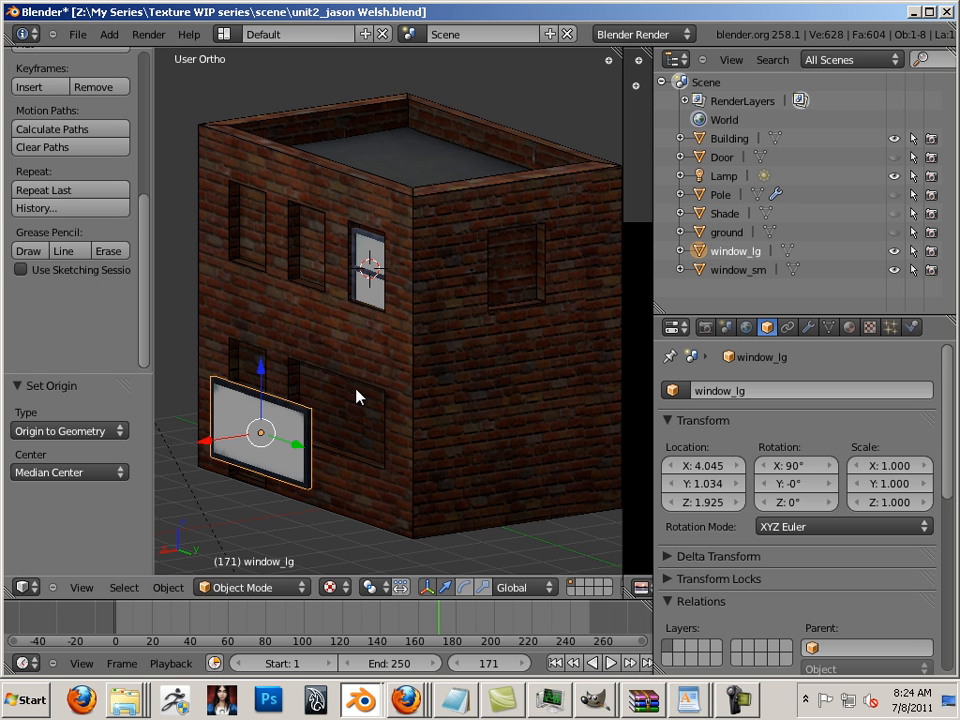
left_click(361, 291)
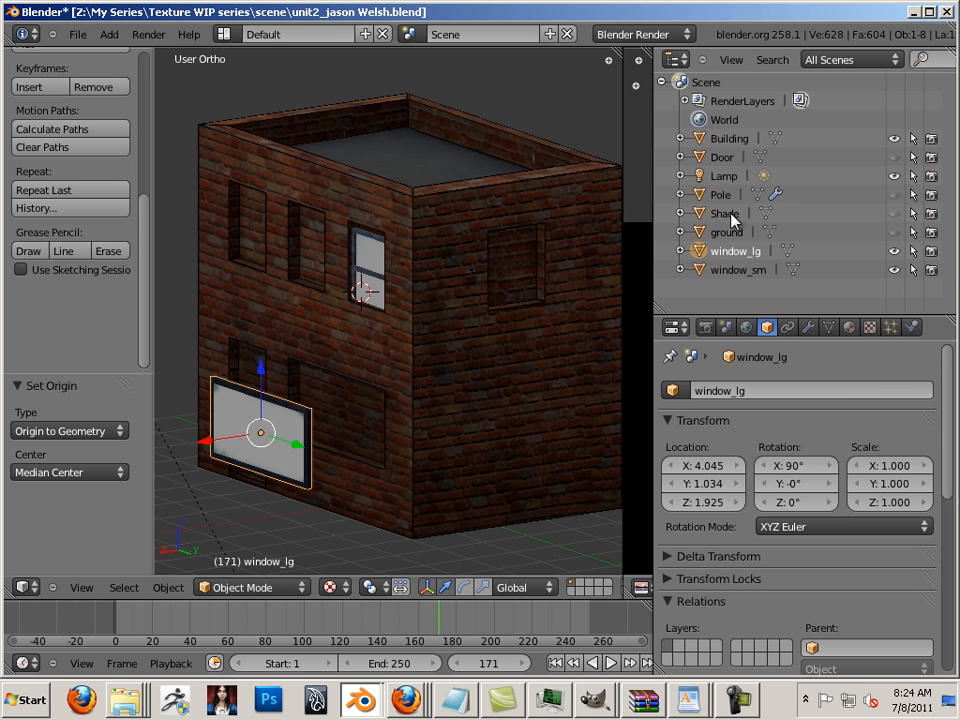
Set window_sm's origin to geometry and slide it left along X to 4.697
left_click(736, 269)
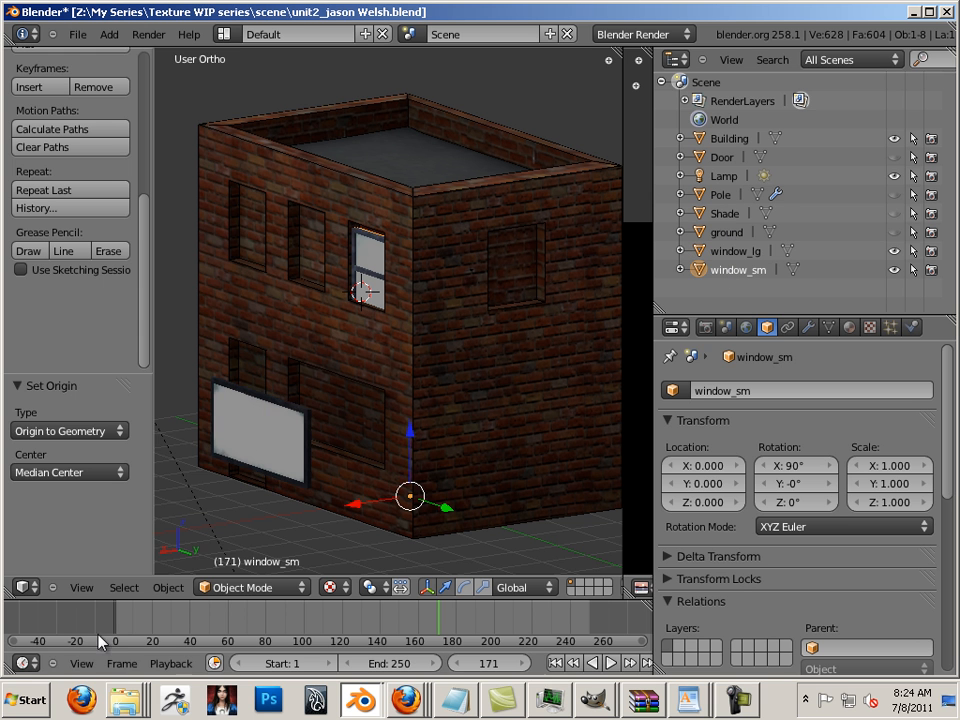
left_click(168, 587)
mouse_move(214, 518)
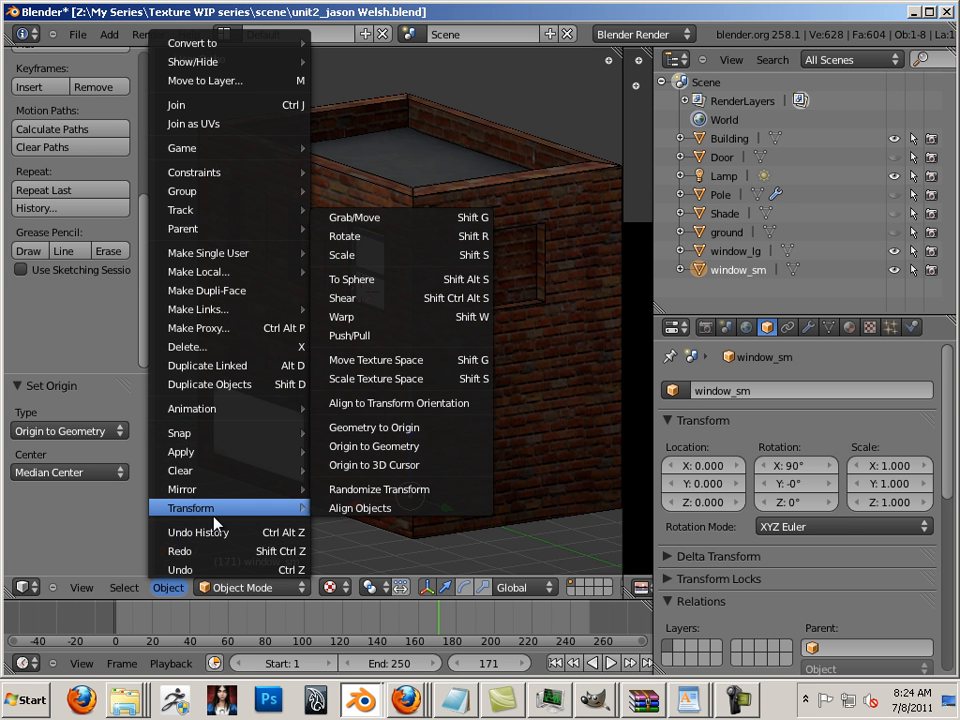
left_click(374, 446)
left_click_drag(322, 287, 216, 326)
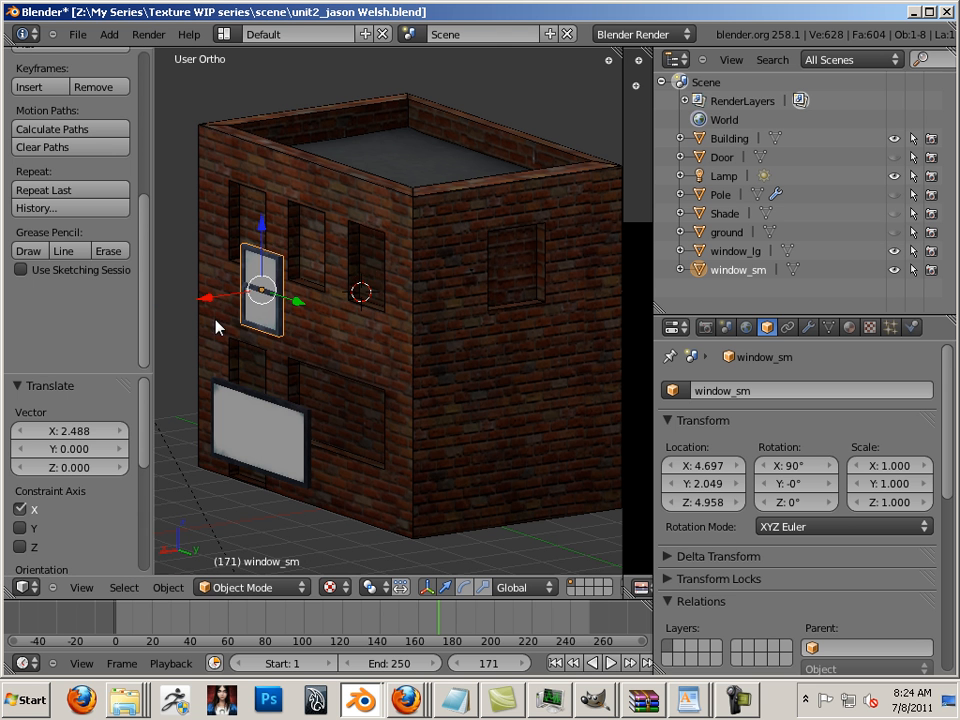
key("KP_2")
key("KP_2")
scroll(338, 417, "up", 2)
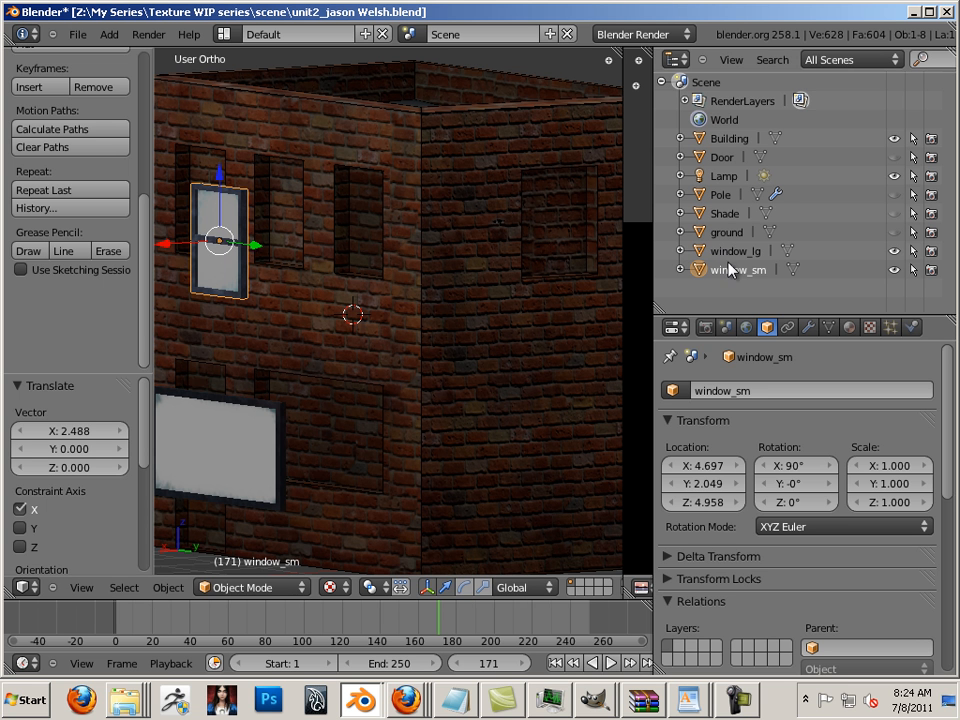
Put Building into Edit Mode and select the window faces on its front walls
left_click(732, 141)
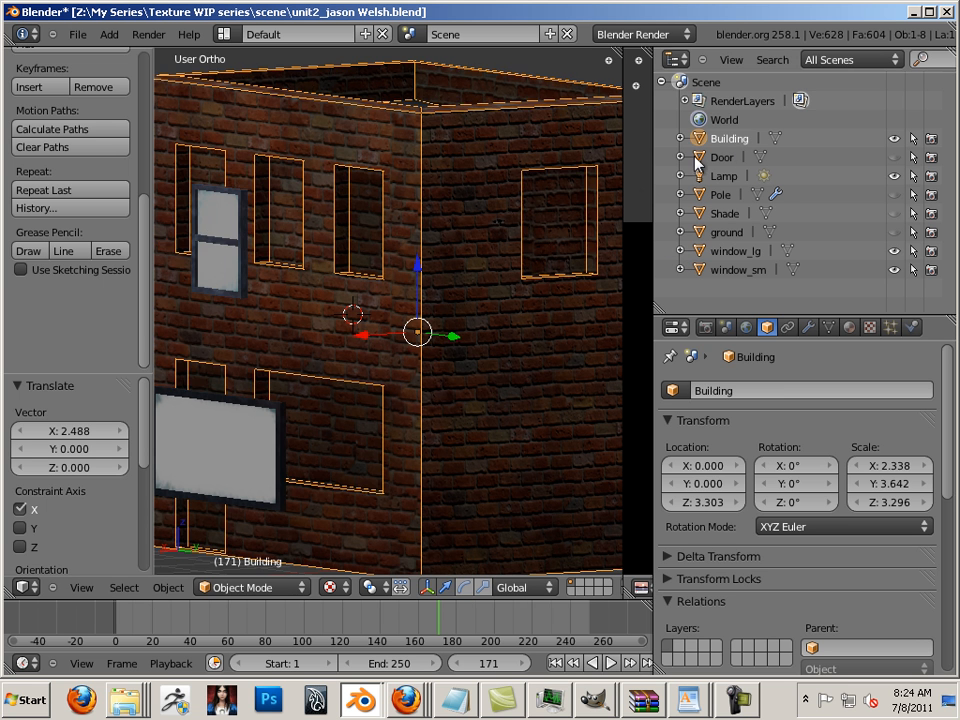
middle_click_drag(536, 262, 504, 288)
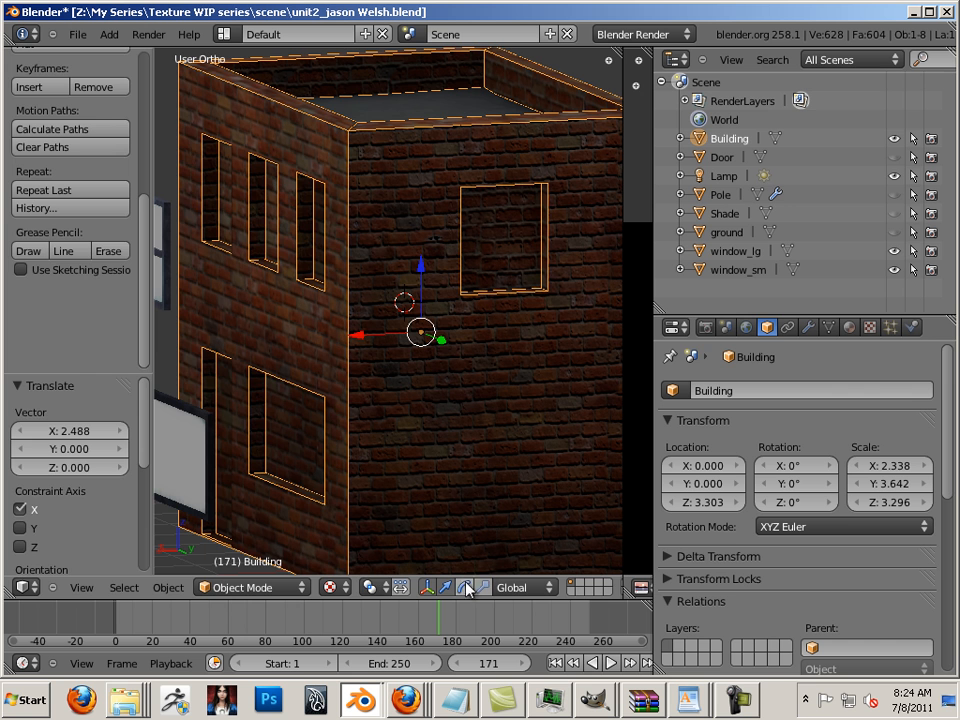
key("Tab")
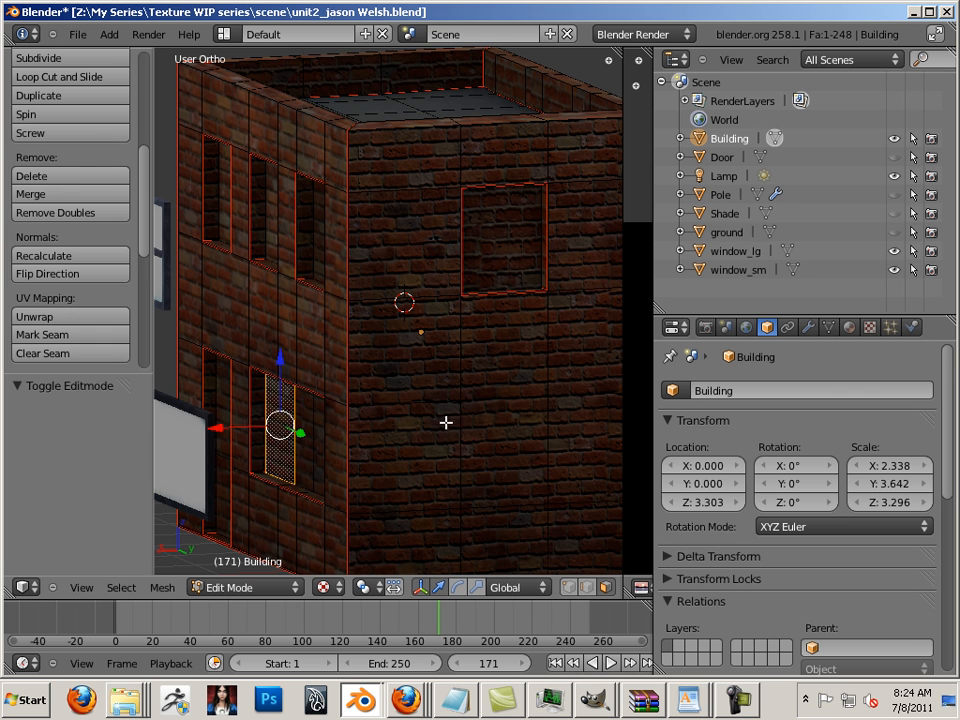
right_click(490, 272)
middle_click_drag(251, 343, 381, 326)
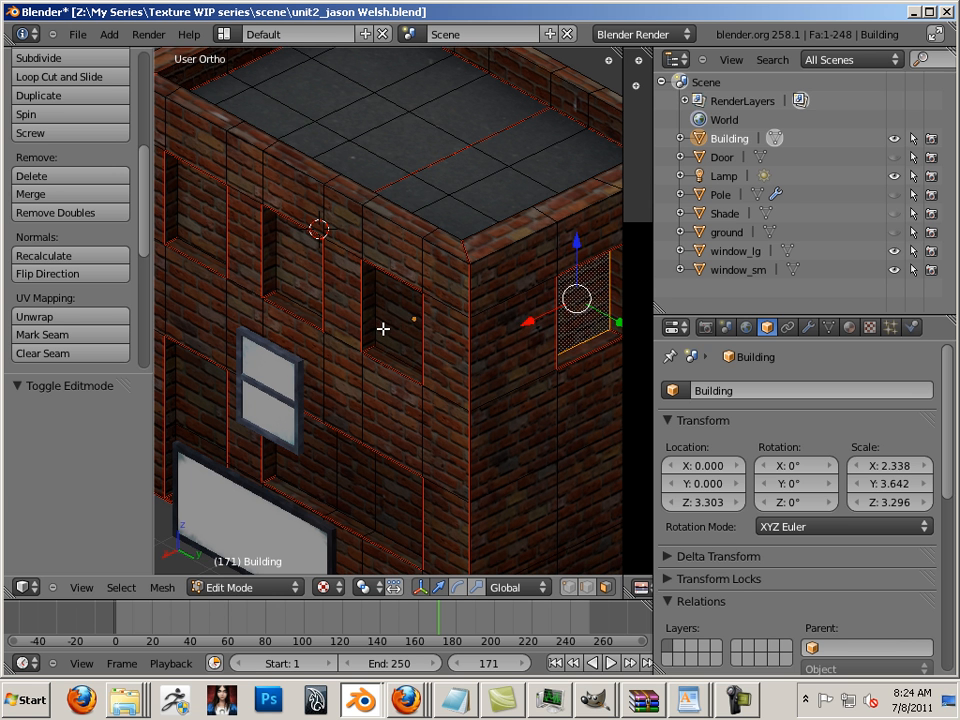
right_click(385, 328, "shift")
right_click(305, 275, "shift")
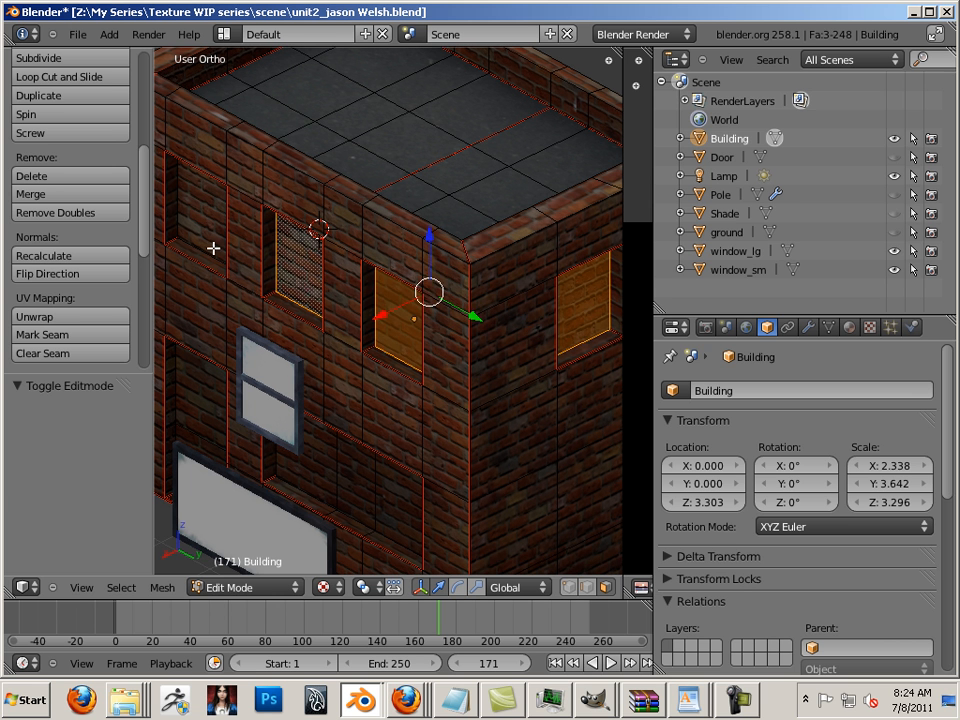
right_click(208, 232, "shift")
right_click(340, 456, "shift")
right_click(388, 499, "shift")
right_click(311, 471, "shift")
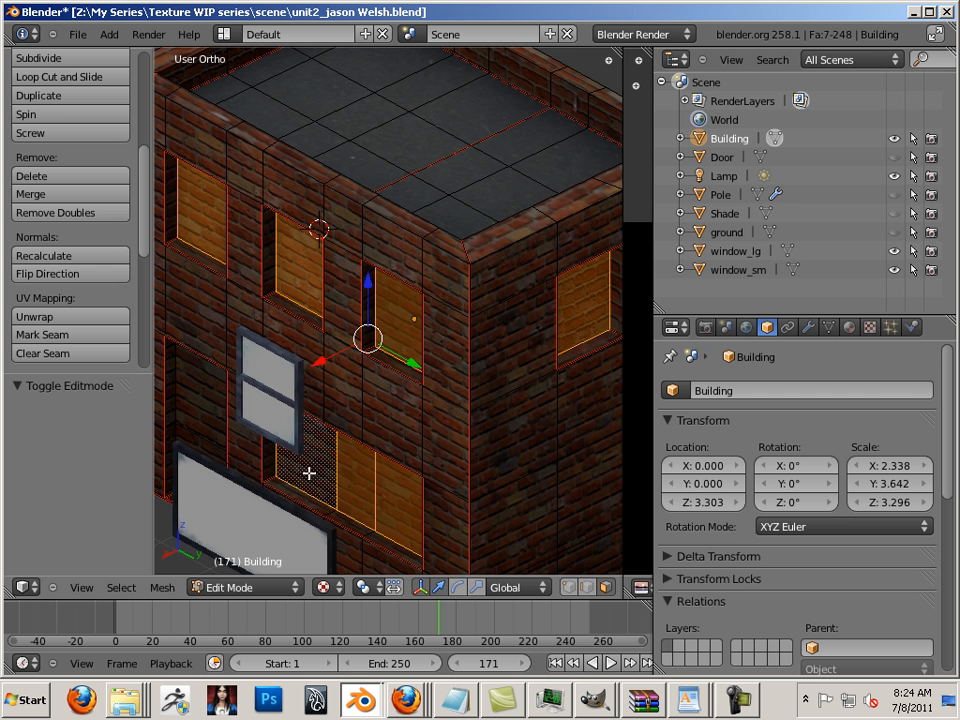
Add the remaining side window faces to the selection and delete all selected faces
middle_click_drag(165, 440, 371, 302)
right_click(294, 287, "shift")
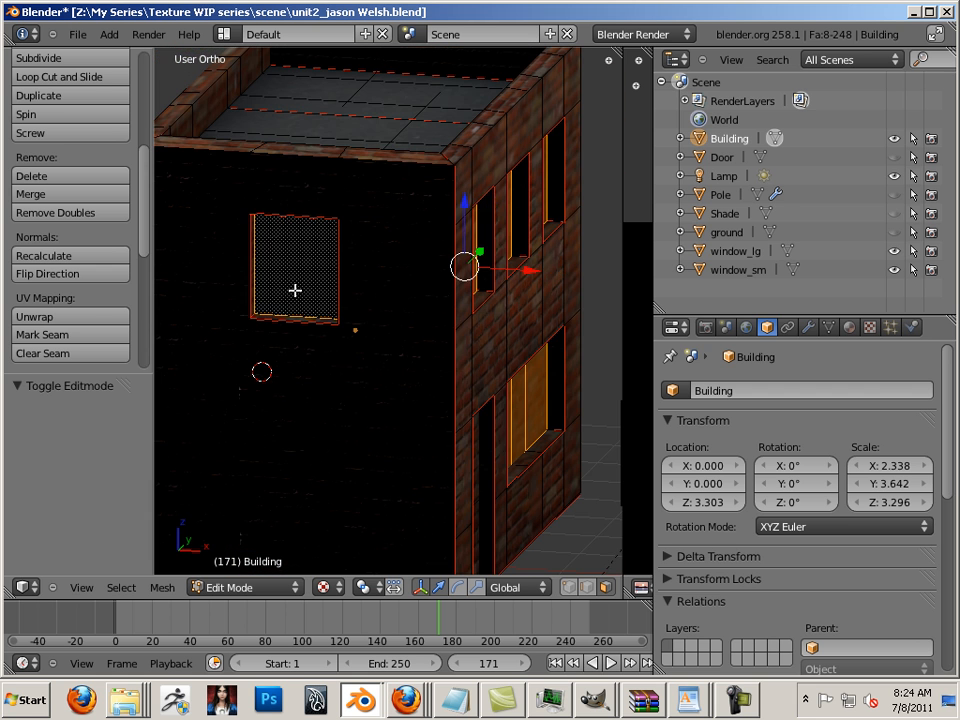
middle_click_drag(294, 287, 474, 291)
right_click(474, 291, "shift")
right_click(324, 270, "shift")
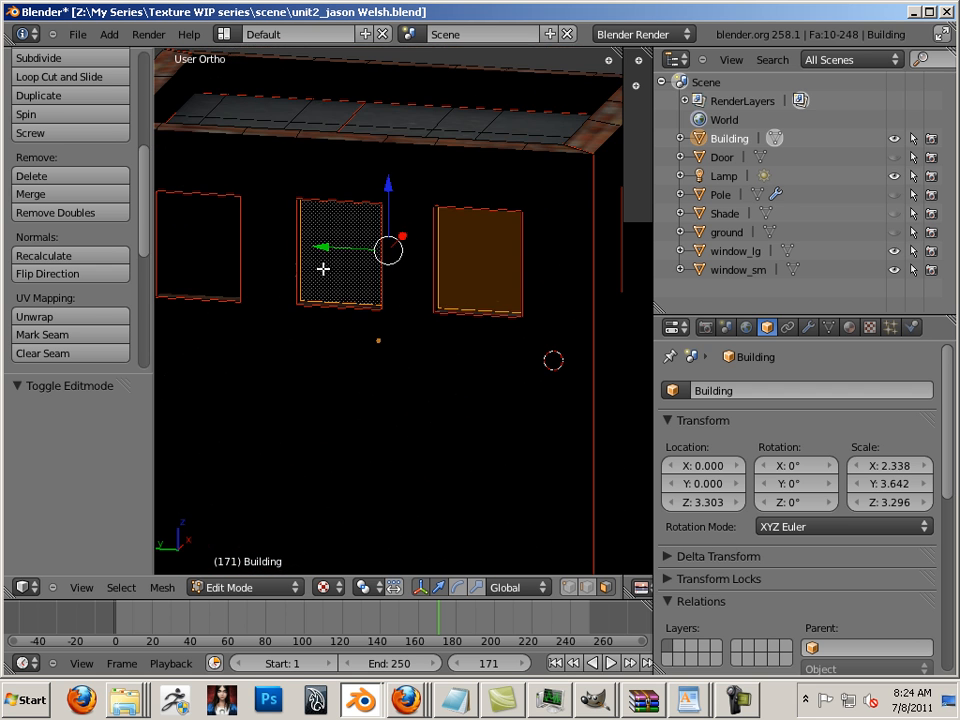
right_click(228, 257, "shift")
key("x")
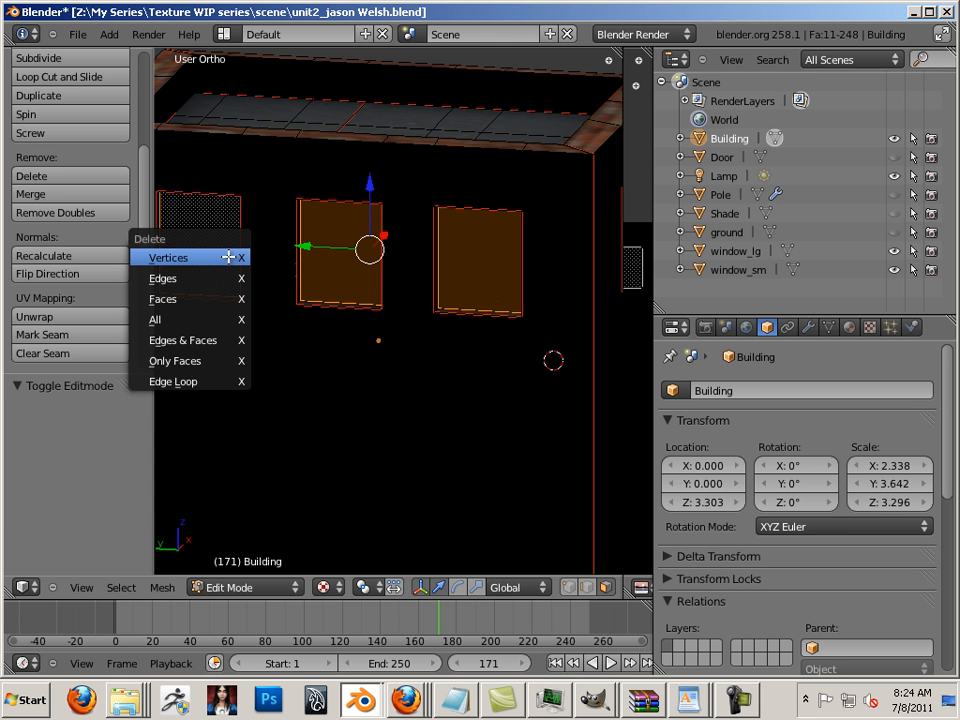
left_click(205, 298)
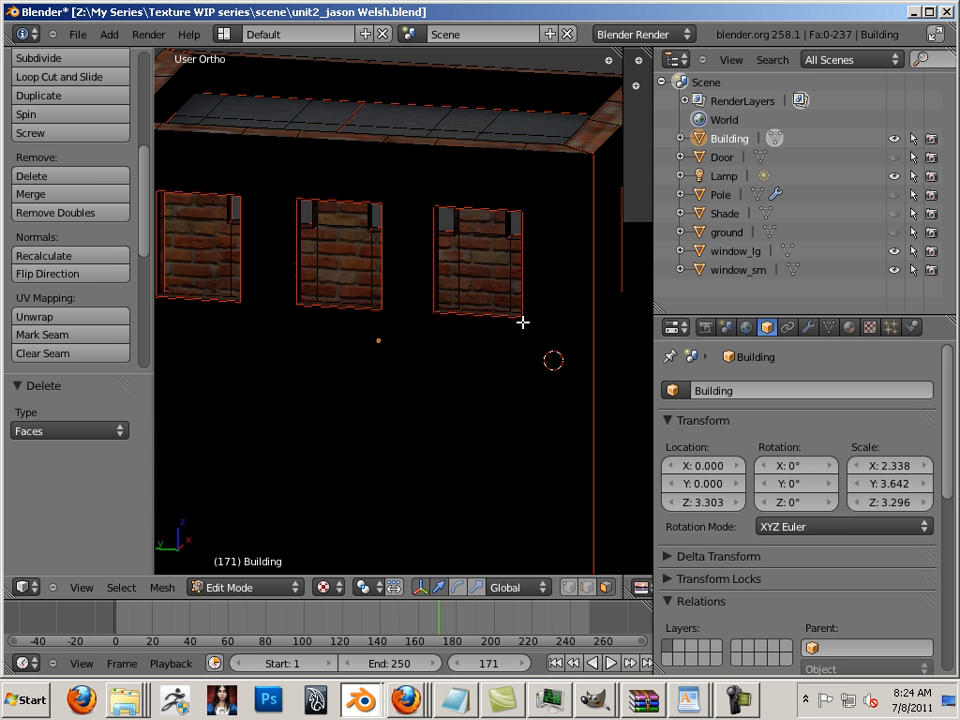
Inspect the new openings and select window_lg
middle_click_drag(523, 321, 328, 350)
right_click(333, 396)
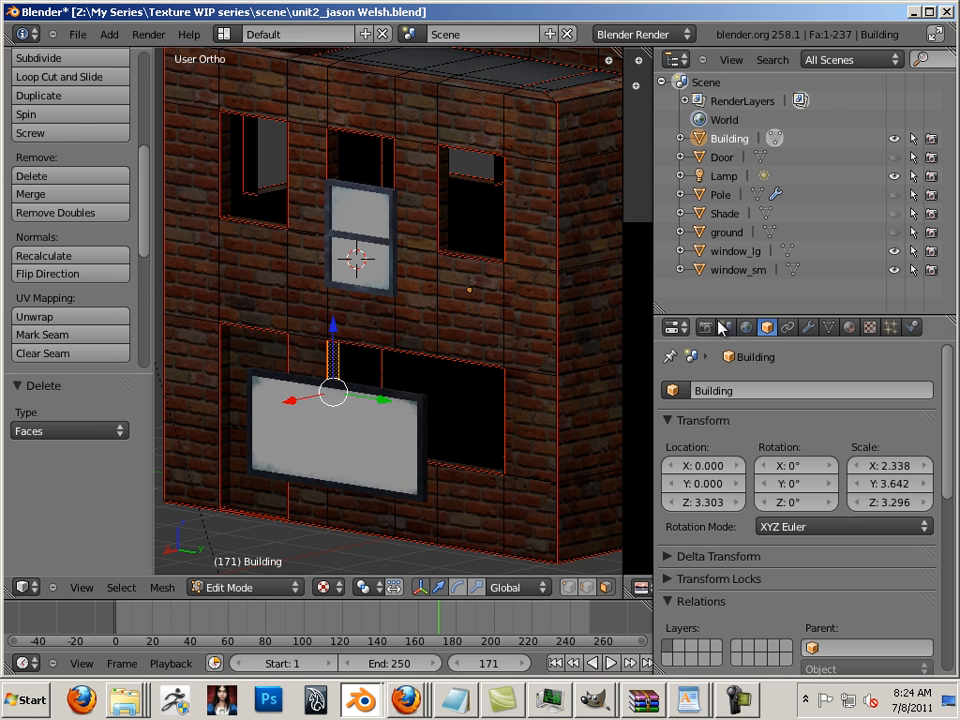
left_click(733, 270)
left_click(735, 251)
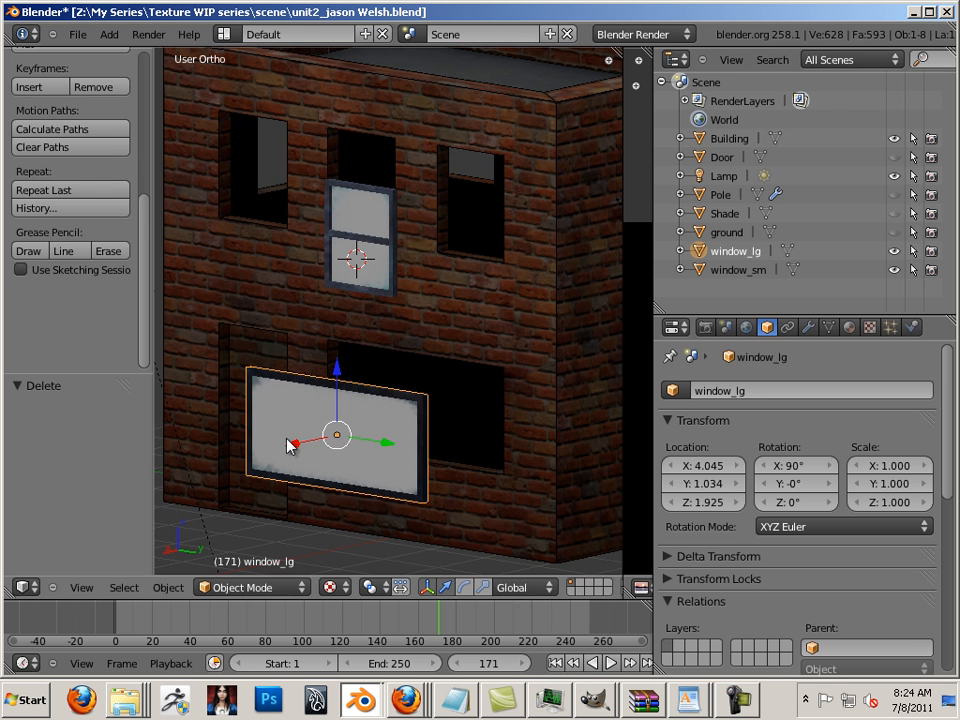
Slide window_lg along X into its opening and raise it to Z 2.085
left_click_drag(289, 446, 369, 407)
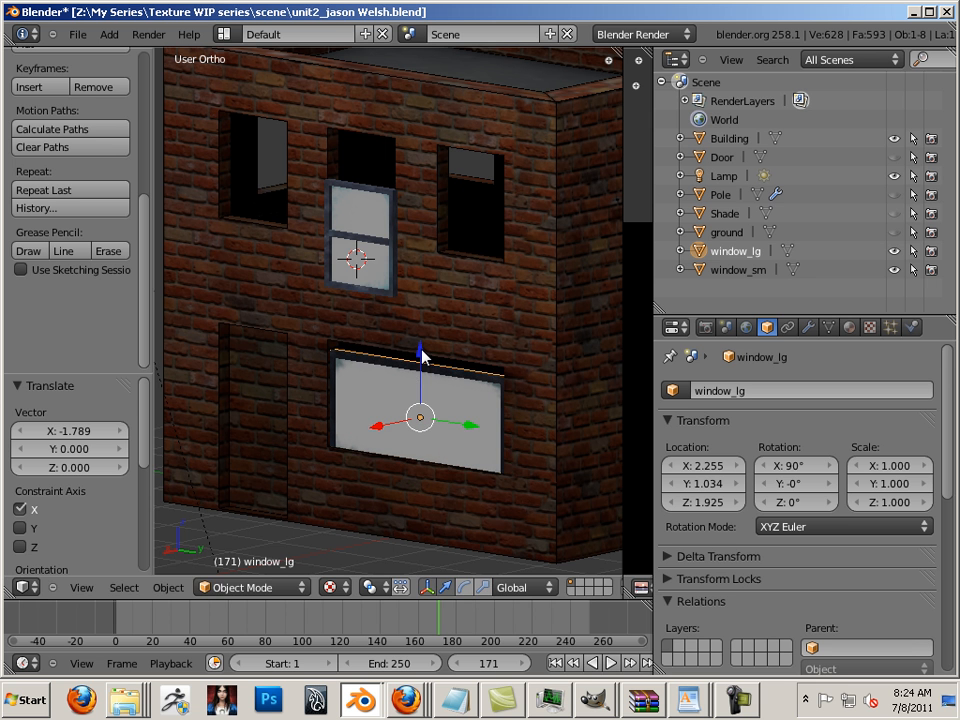
left_click_drag(422, 354, 416, 346)
middle_click_drag(334, 407, 476, 341)
left_click_drag(476, 341, 480, 318)
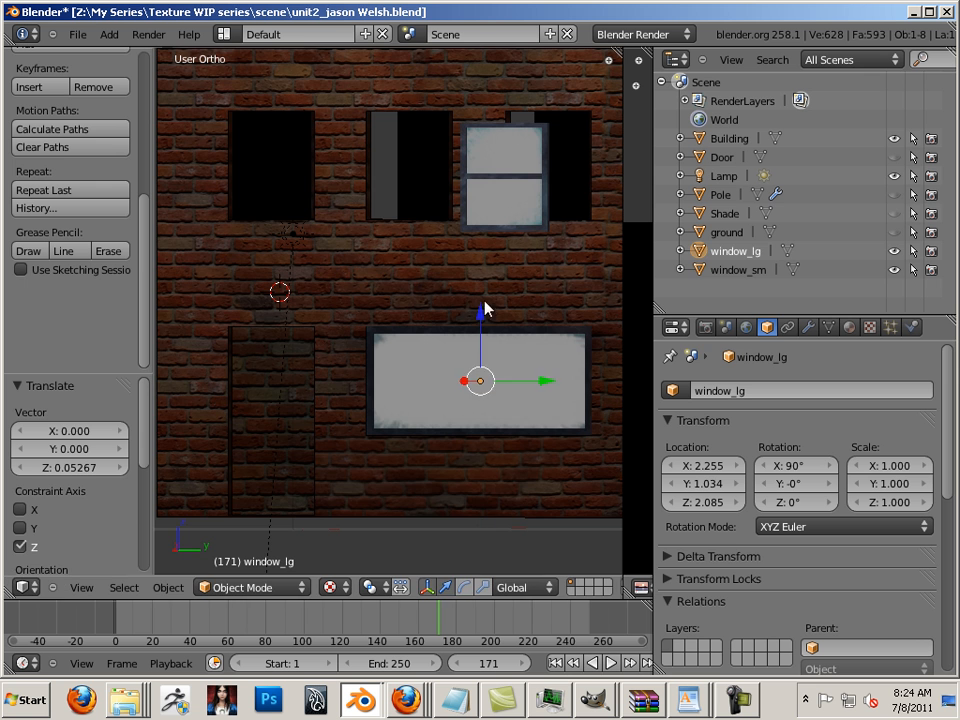
Move window_sm to X 2.265, Z 5.116 so it sits in its upper opening
right_click(540, 225)
middle_click_drag(561, 250, 421, 310)
left_click_drag(172, 272, 329, 265)
middle_click_drag(269, 318, 487, 263)
left_click_drag(505, 183, 503, 167)
middle_click_drag(471, 283, 358, 321)
middle_click_drag(358, 321, 379, 459, "ctrl")
scroll(408, 407, "up", 3, "shift")
Set window_sm's Texture Face transparency to Alpha in Edit Mode
key("Tab")
left_click(492, 240)
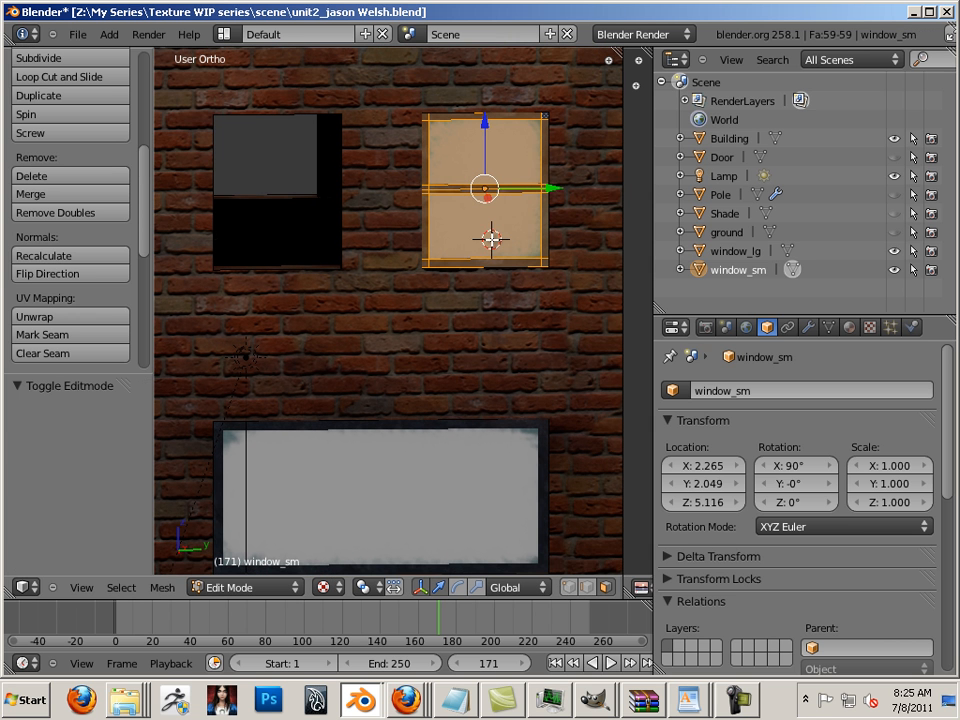
key("a")
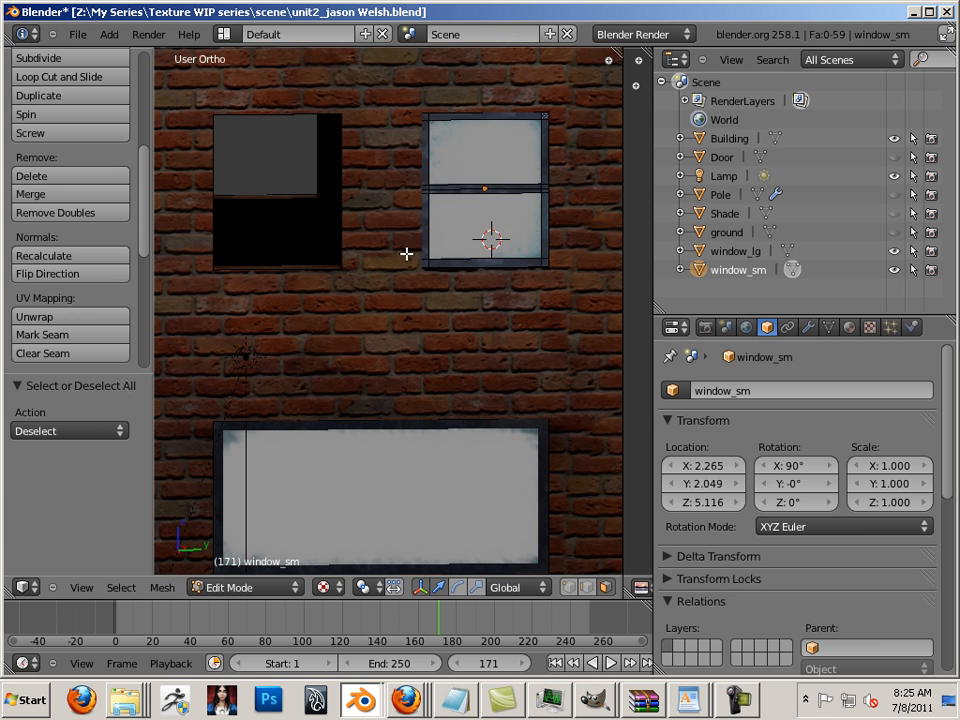
left_click(830, 327)
scroll(838, 455, "down", 6)
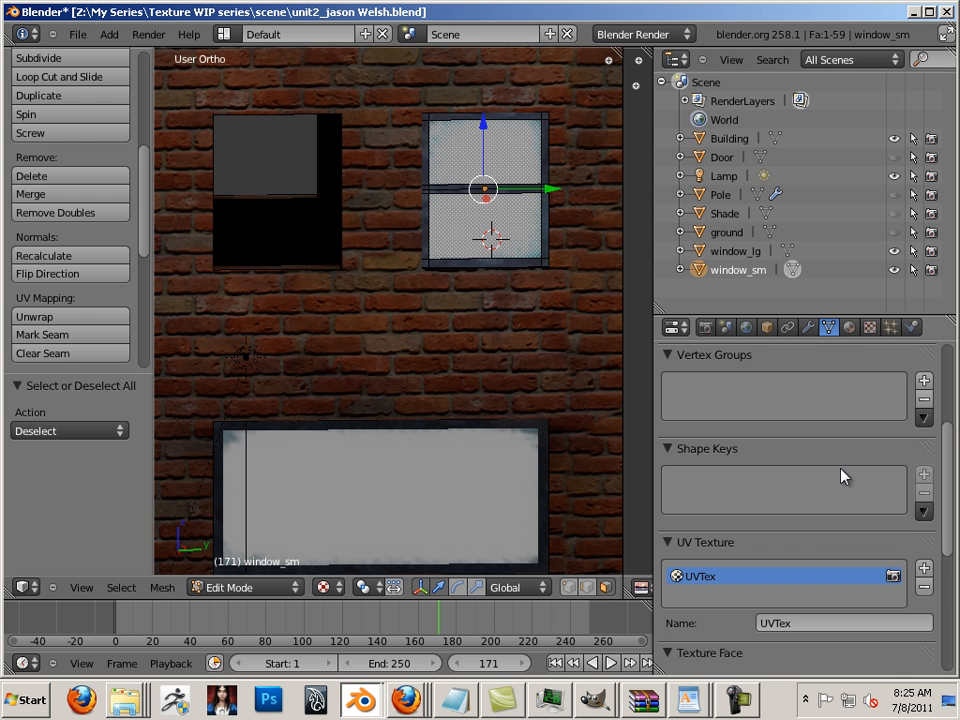
scroll(707, 621, "down", 5)
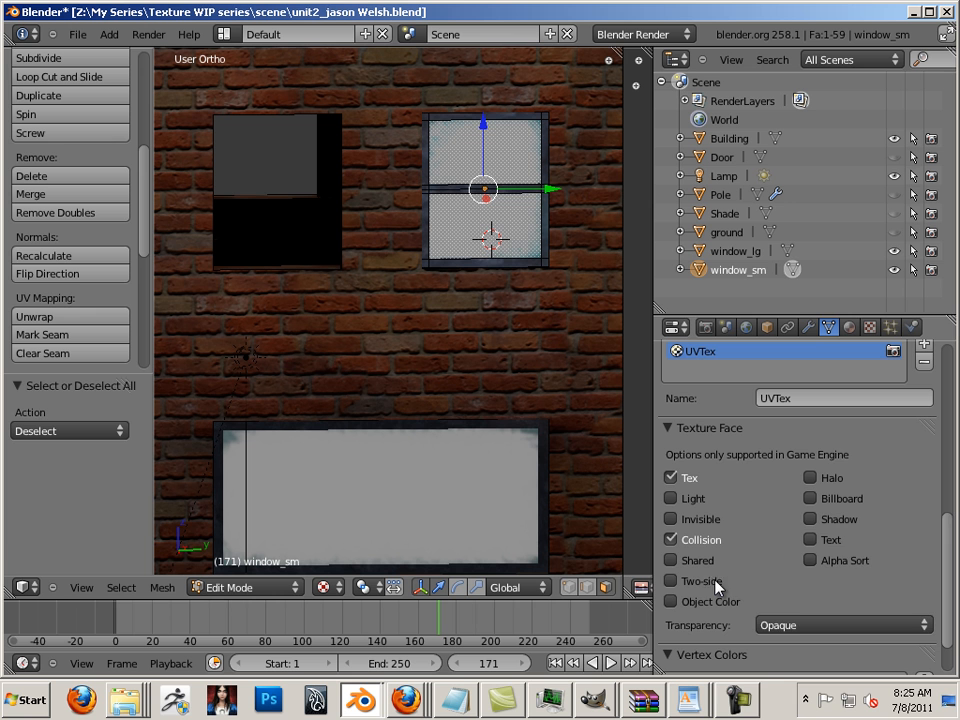
left_click(795, 625)
left_click(795, 566)
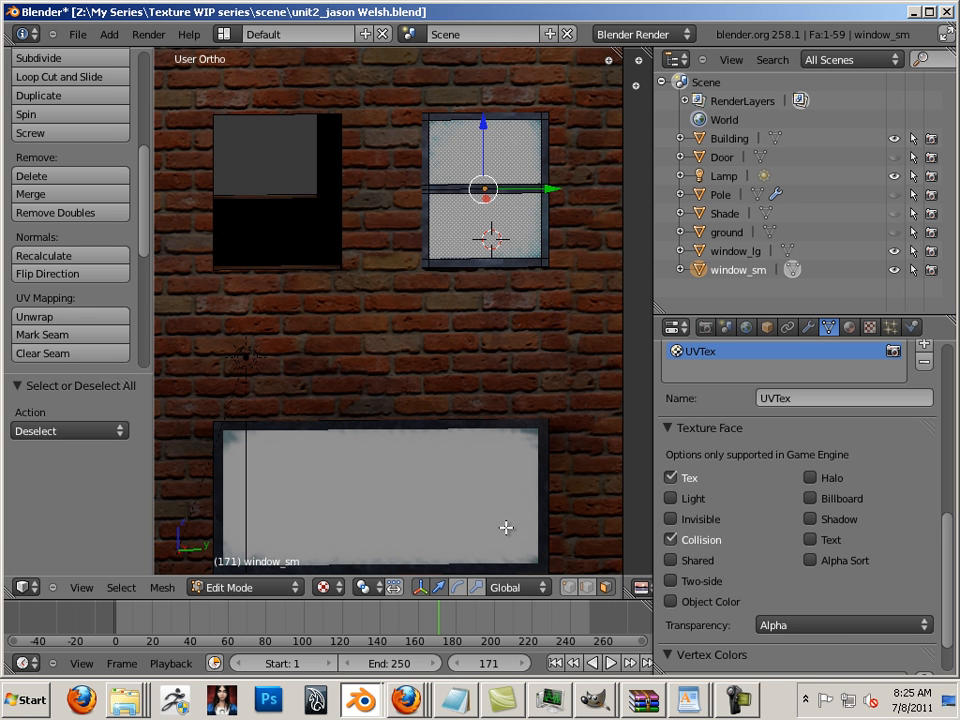
Set the viewport shading to Texture Face in the N panel
key("a")
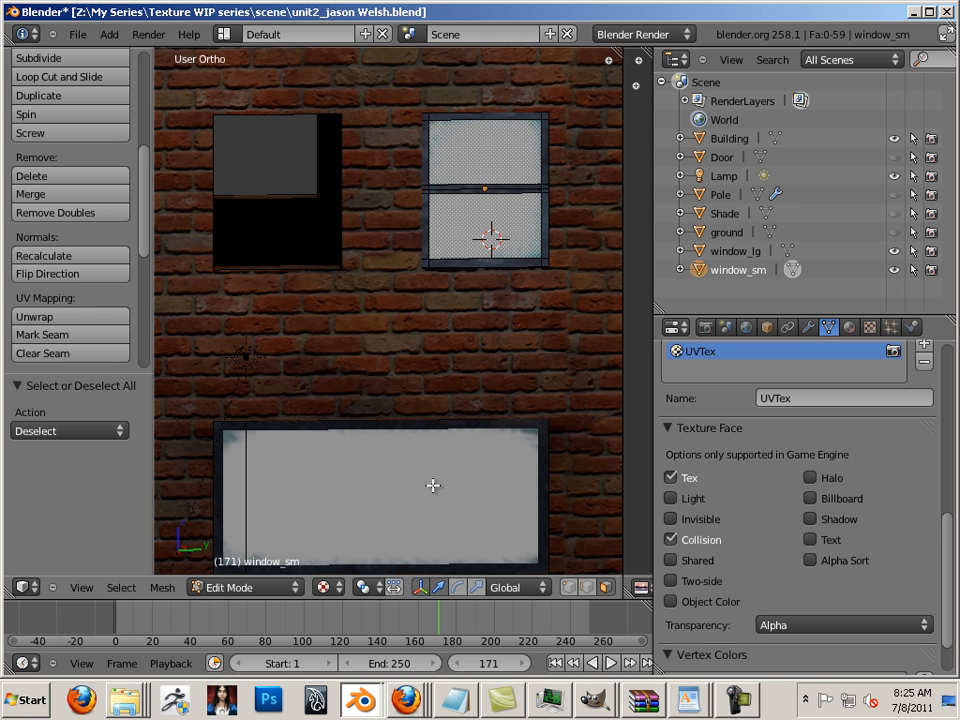
key("n")
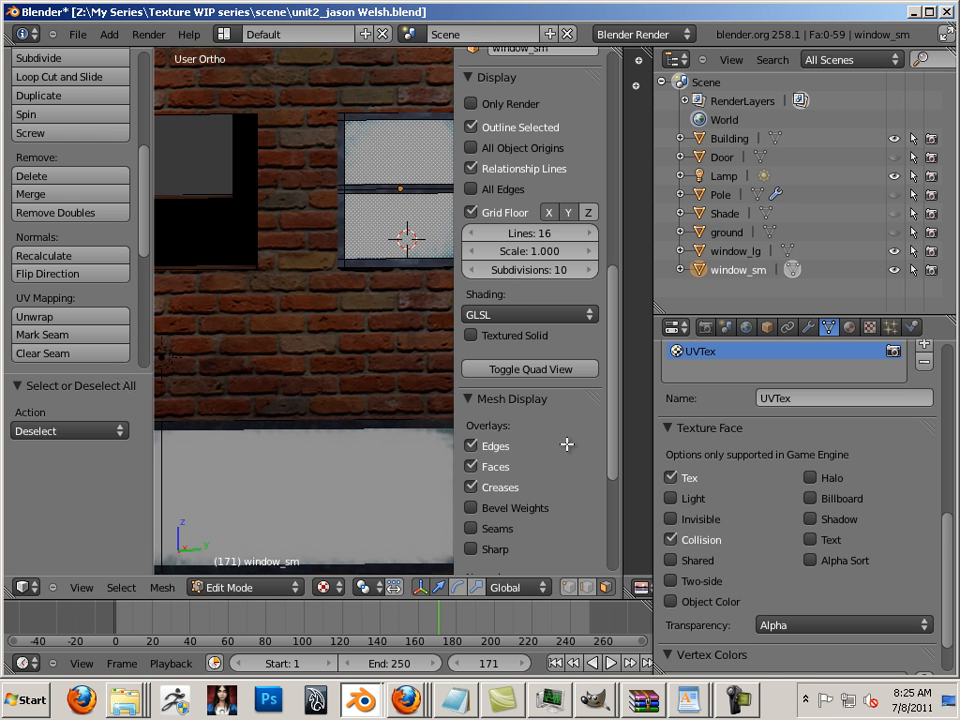
left_click(526, 314)
left_click(515, 297)
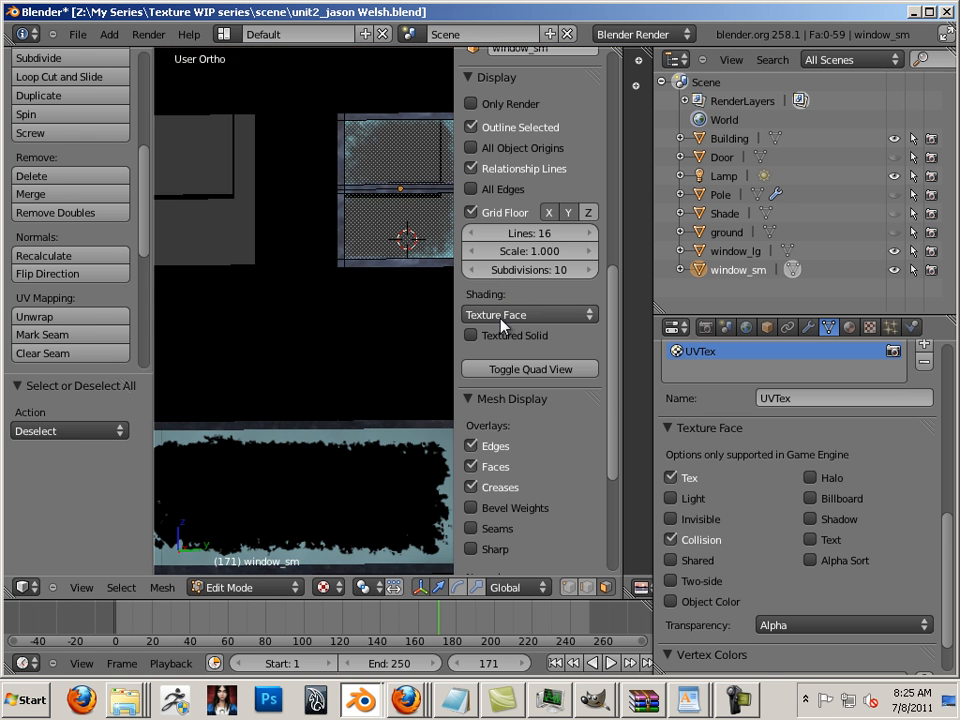
scroll(612, 398, "down", 3)
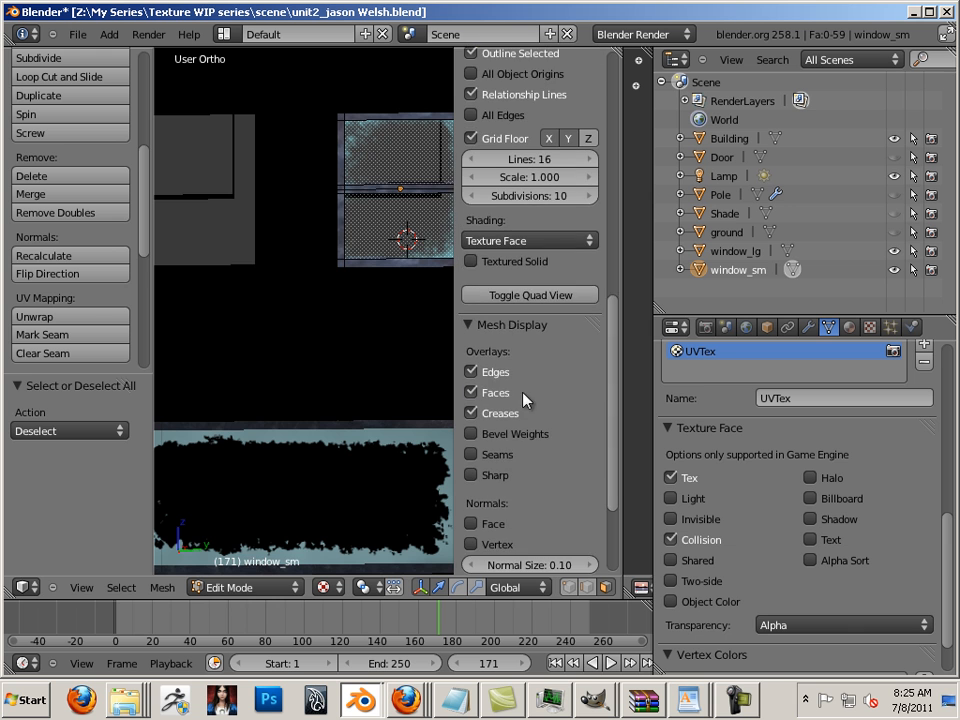
left_click_drag(456, 375, 608, 386)
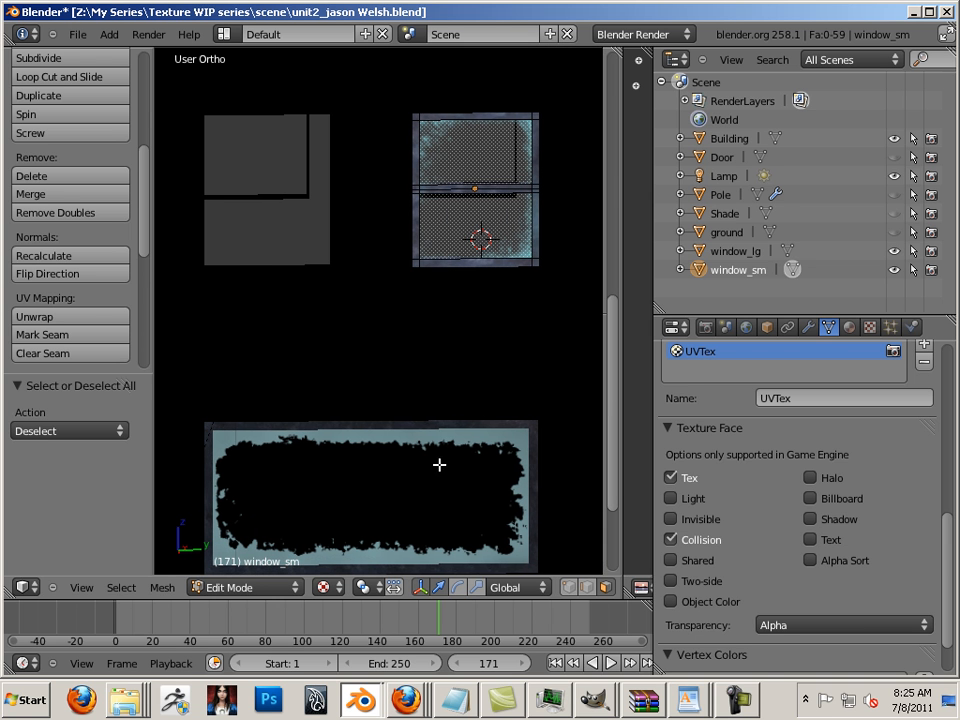
Return to Object Mode and select the large window
key("Tab")
right_click(386, 499)
left_click(344, 489)
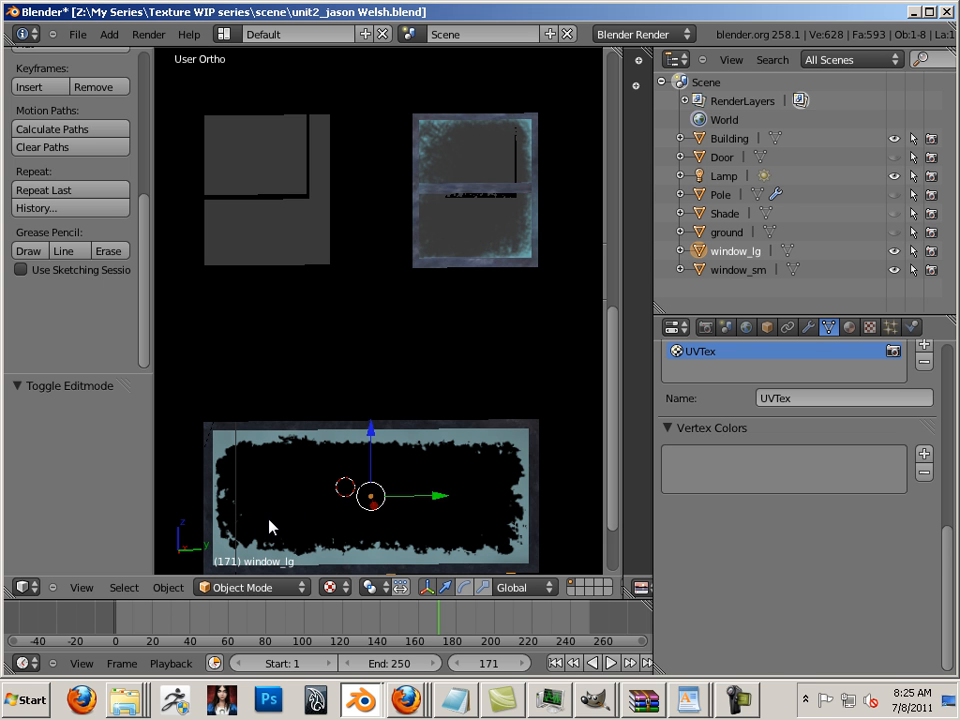
Set window_lg's Texture Face transparency to Alpha, then return to Object Mode
key("Tab")
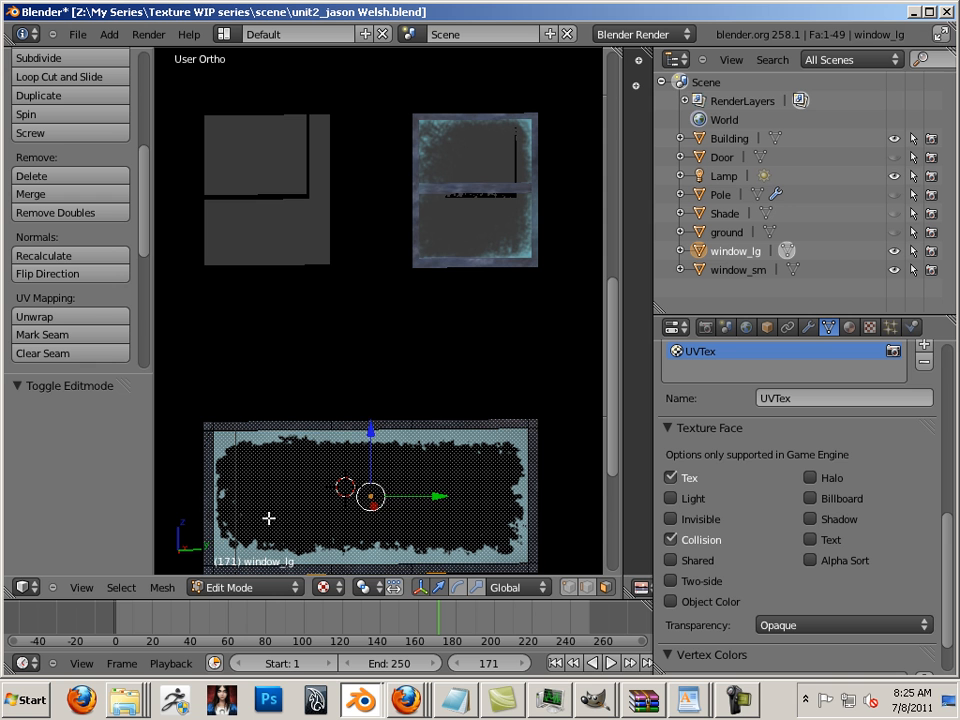
left_click(271, 516)
key("a")
left_click(332, 455)
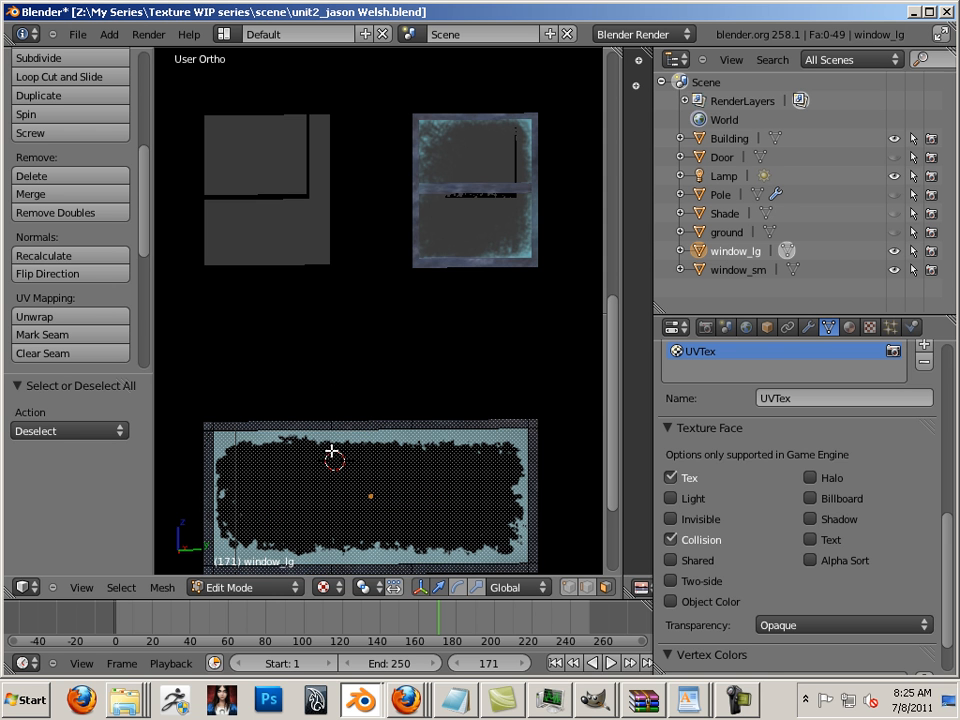
scroll(231, 478, "down", 3)
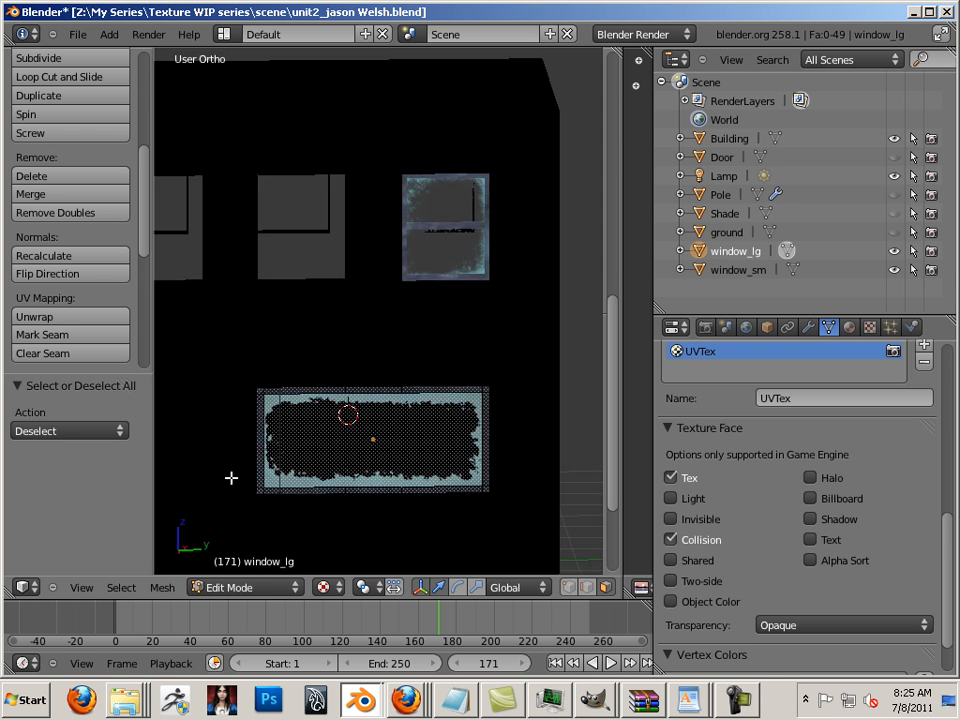
right_click(373, 424)
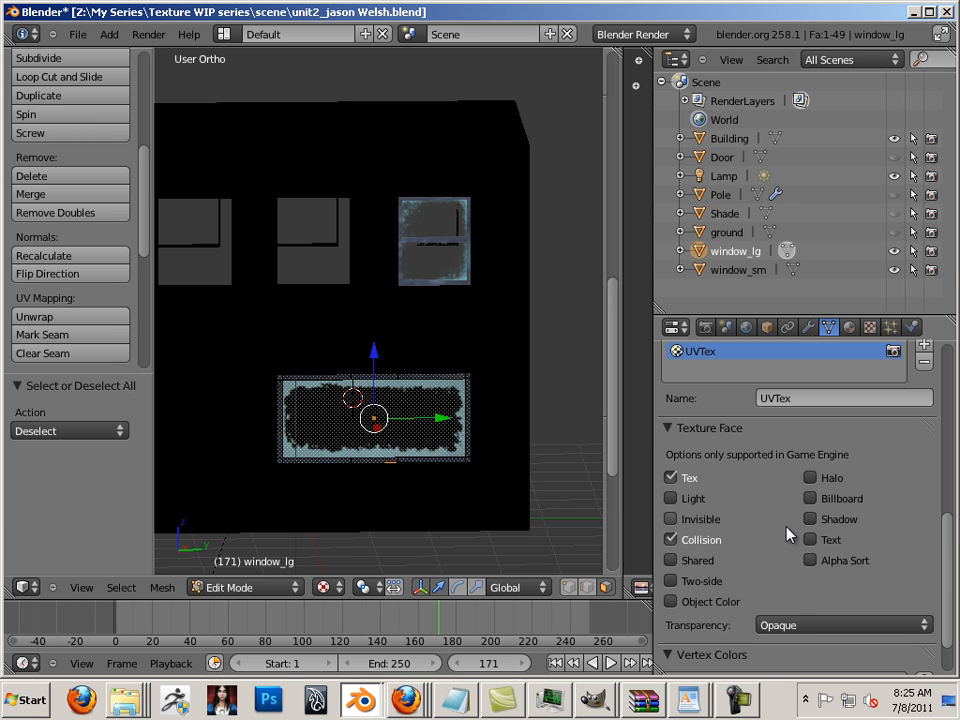
left_click(788, 620)
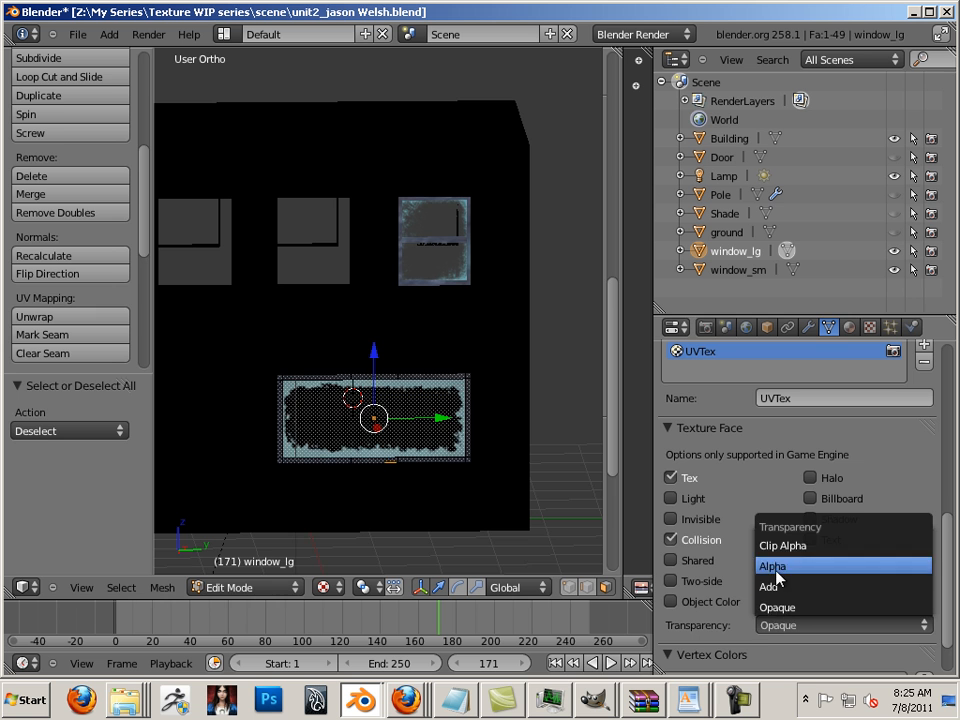
left_click(776, 570)
key("Tab")
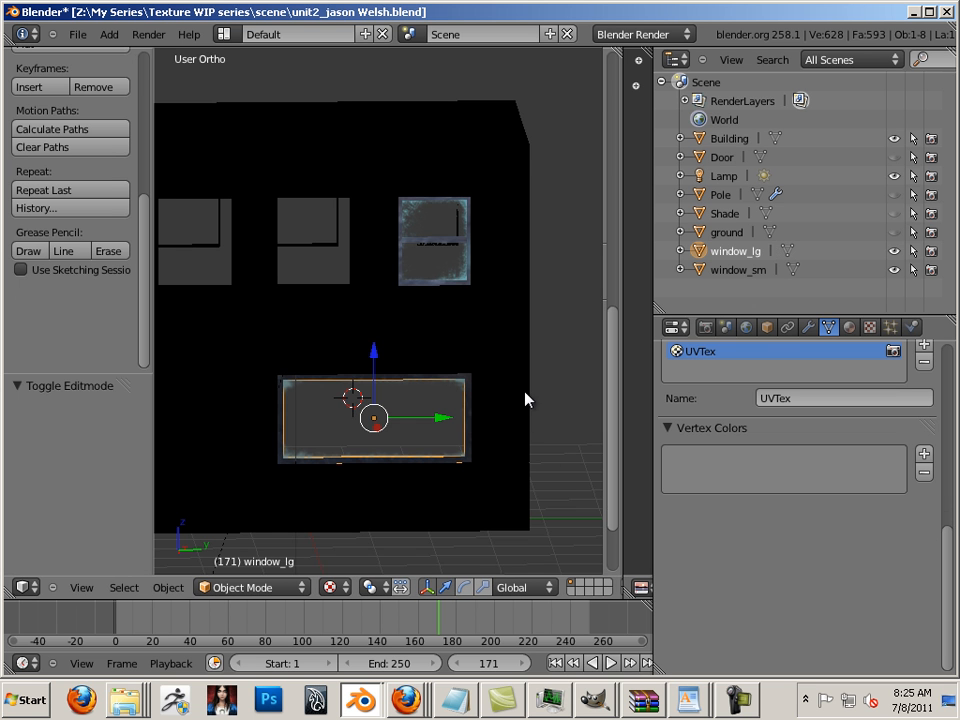
middle_click_drag(568, 393, 541, 399)
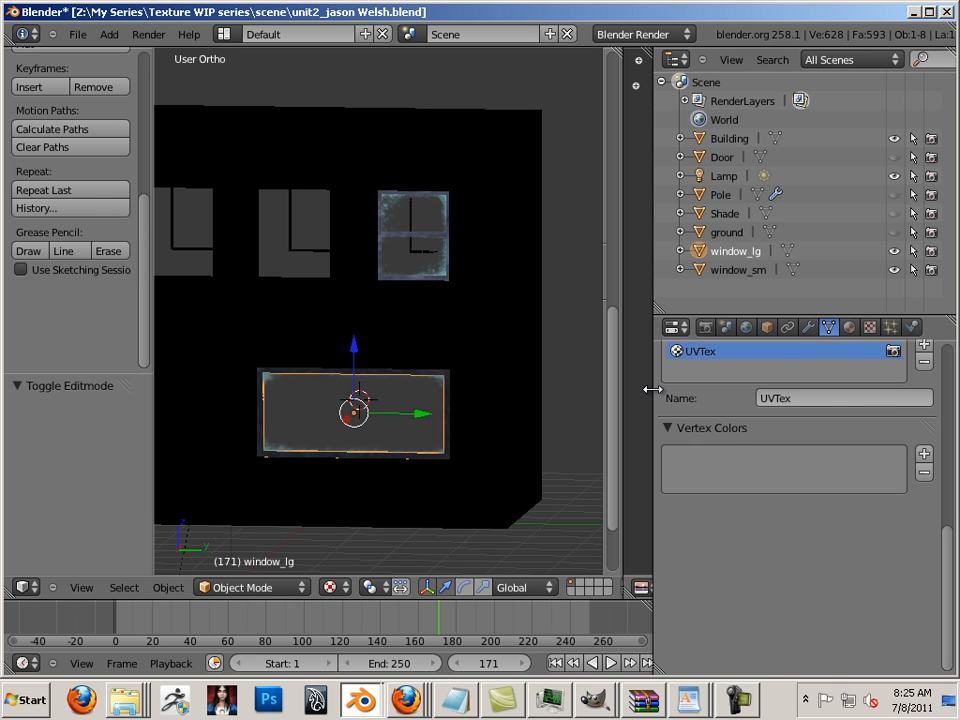
Resize the 3D view beside the image editor and deselect the window mesh in Edit Mode
left_click_drag(653, 391, 833, 408)
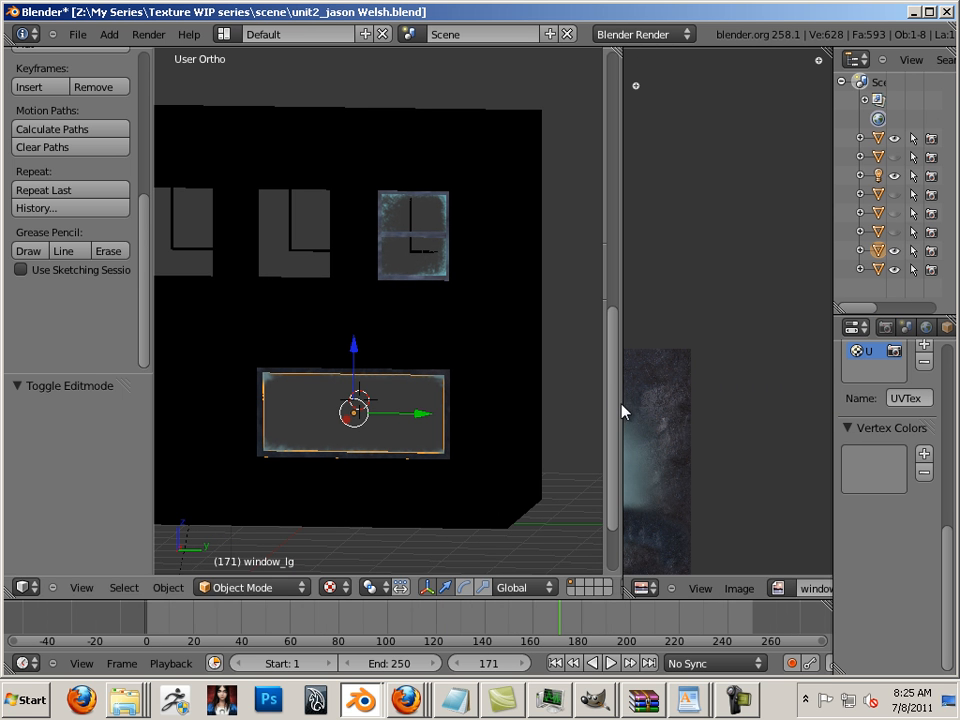
left_click_drag(621, 396, 808, 429)
scroll(681, 411, "down", 3)
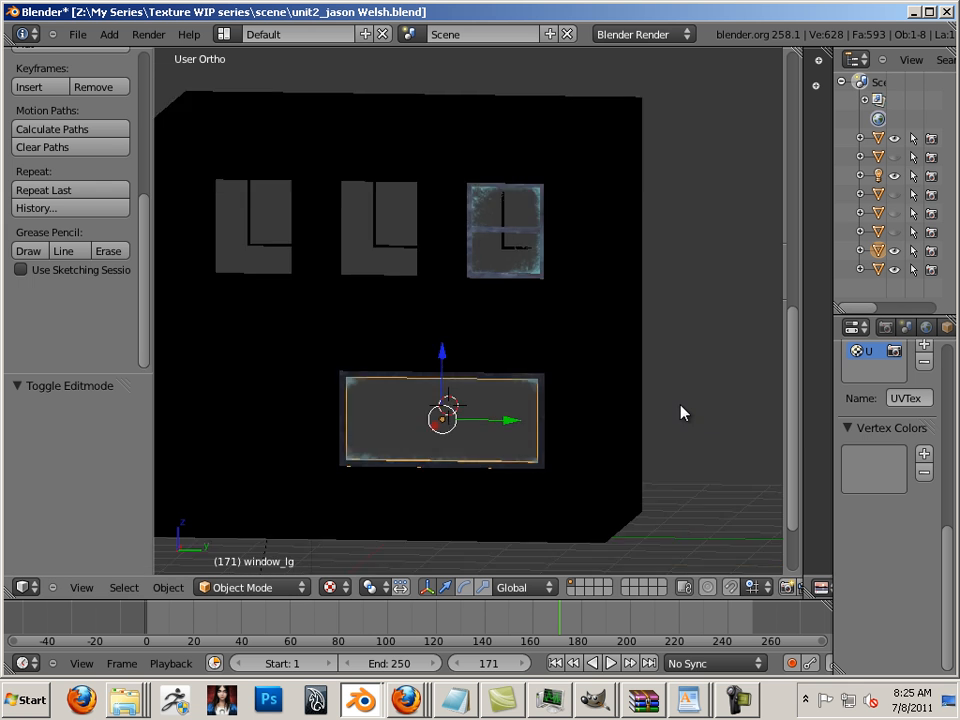
middle_click_drag(662, 408, 615, 423)
scroll(615, 423, "up", 5)
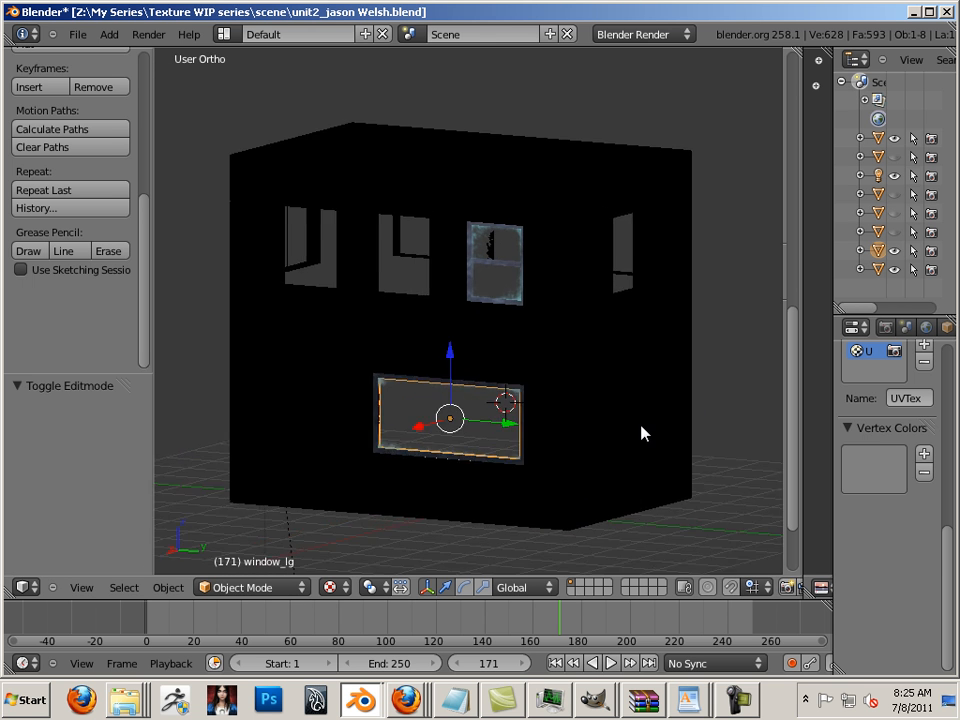
key("Tab")
key("a")
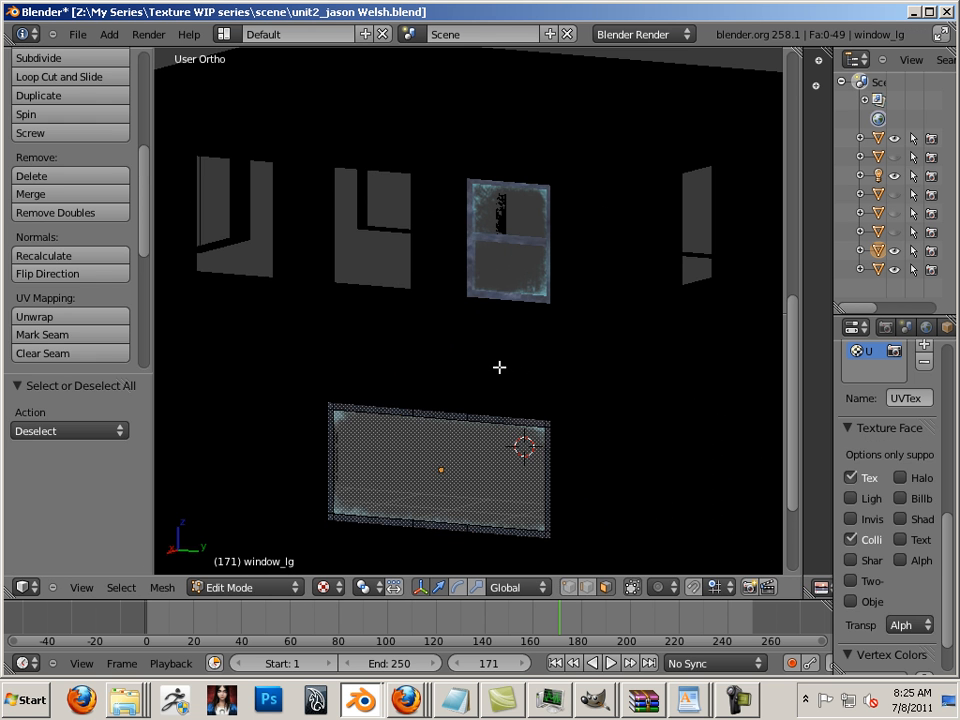
scroll(490, 367, "down", 3)
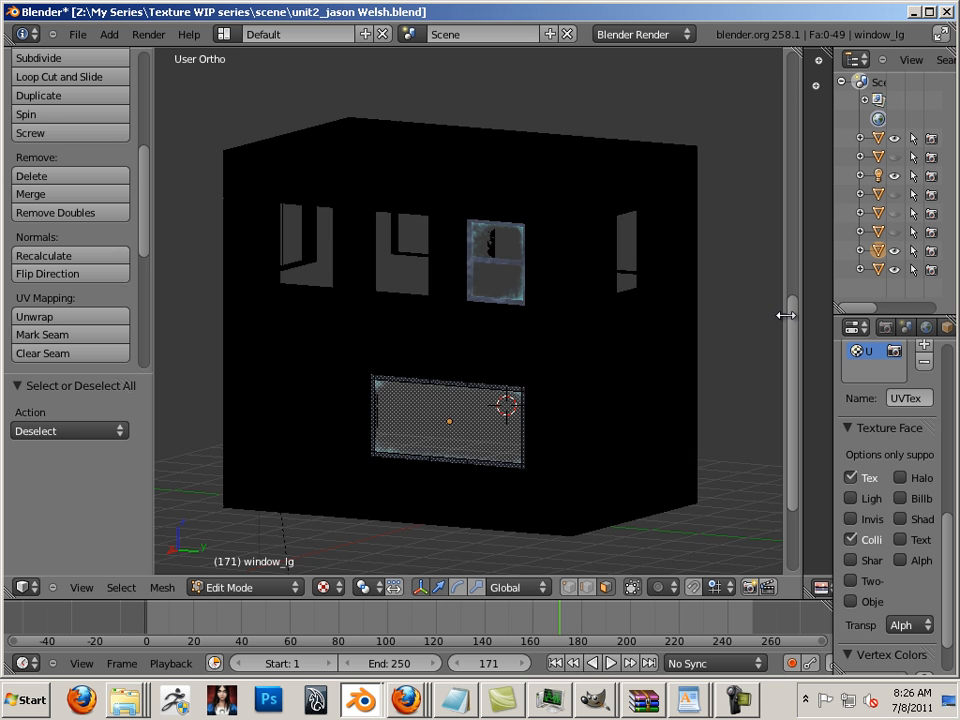
Widen the image editor and properties column, then select Building in the Outliner
left_click_drag(786, 315, 598, 320)
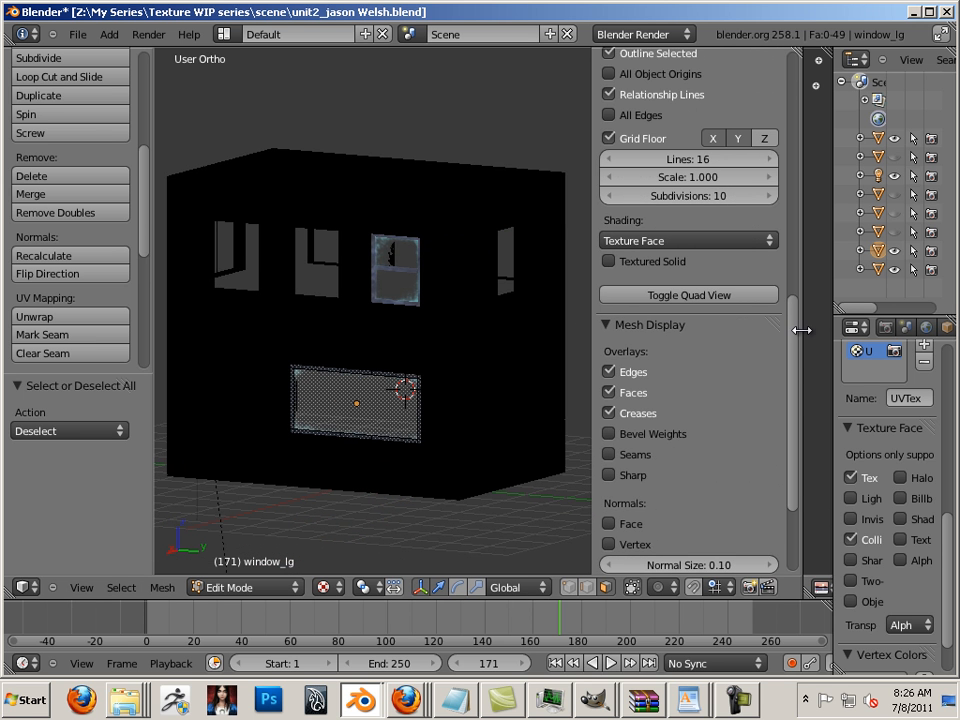
left_click_drag(801, 330, 665, 332)
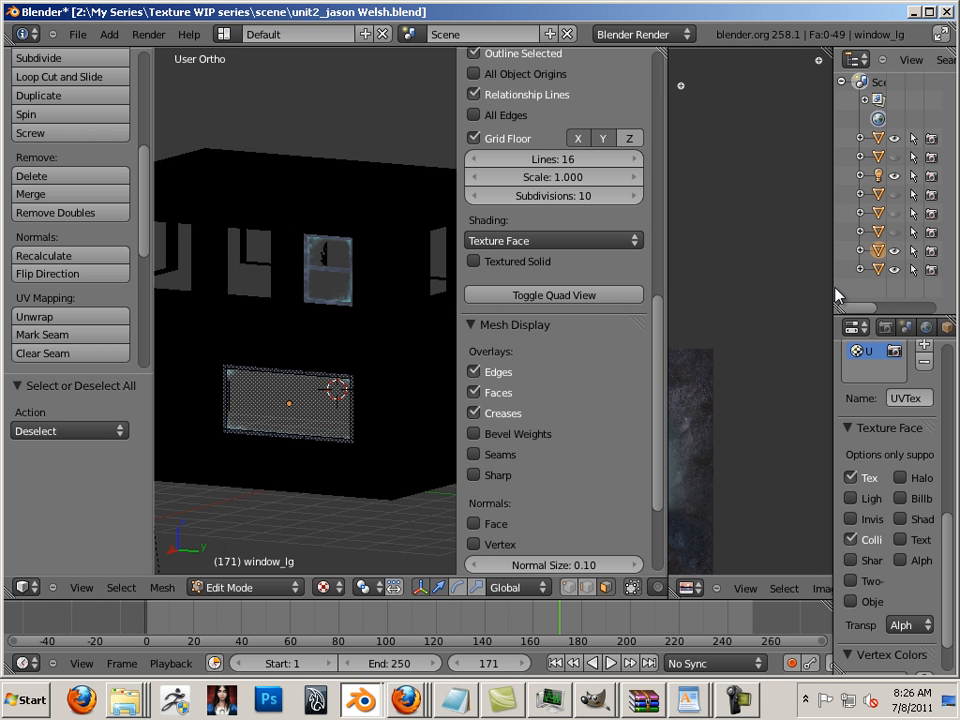
left_click_drag(831, 286, 731, 278)
left_click(794, 139)
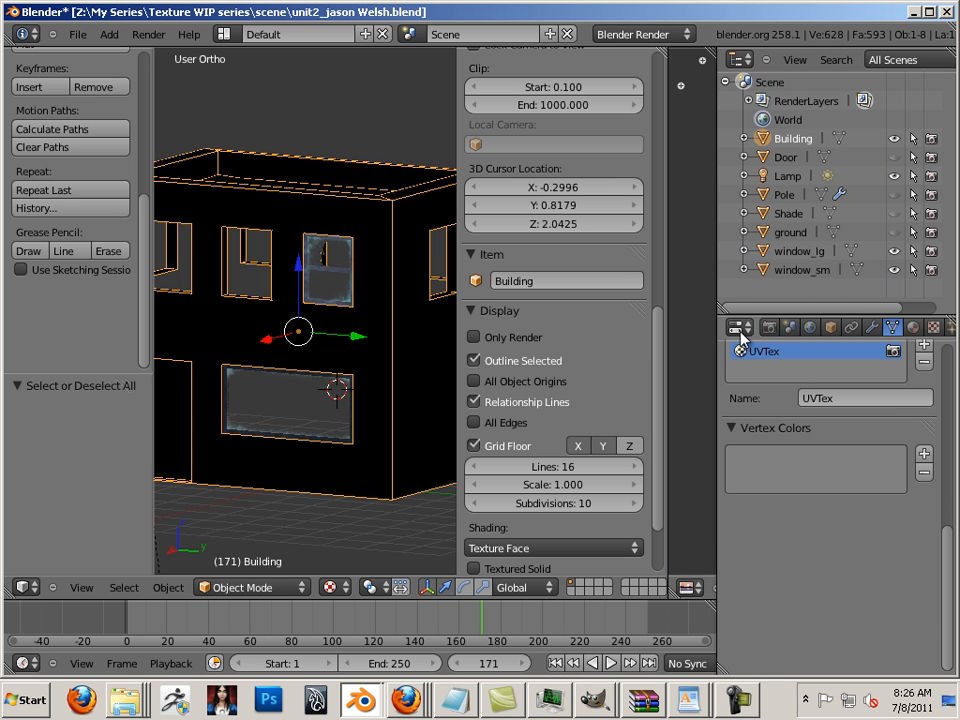
Review the Building's Brick material and texture settings and widen the image editor
left_click(913, 327)
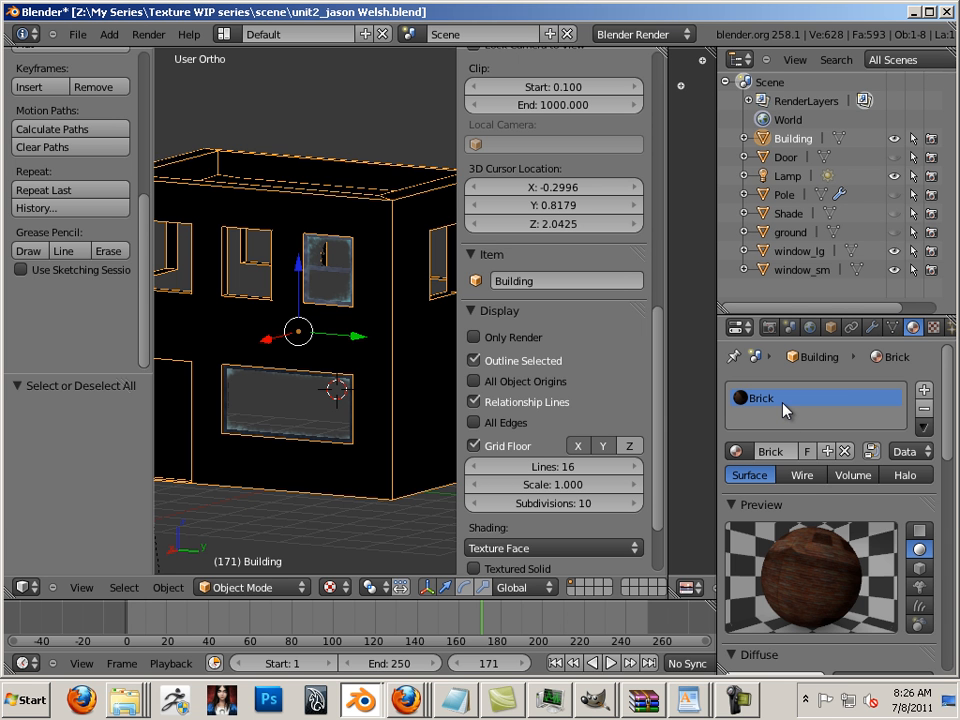
left_click(933, 327)
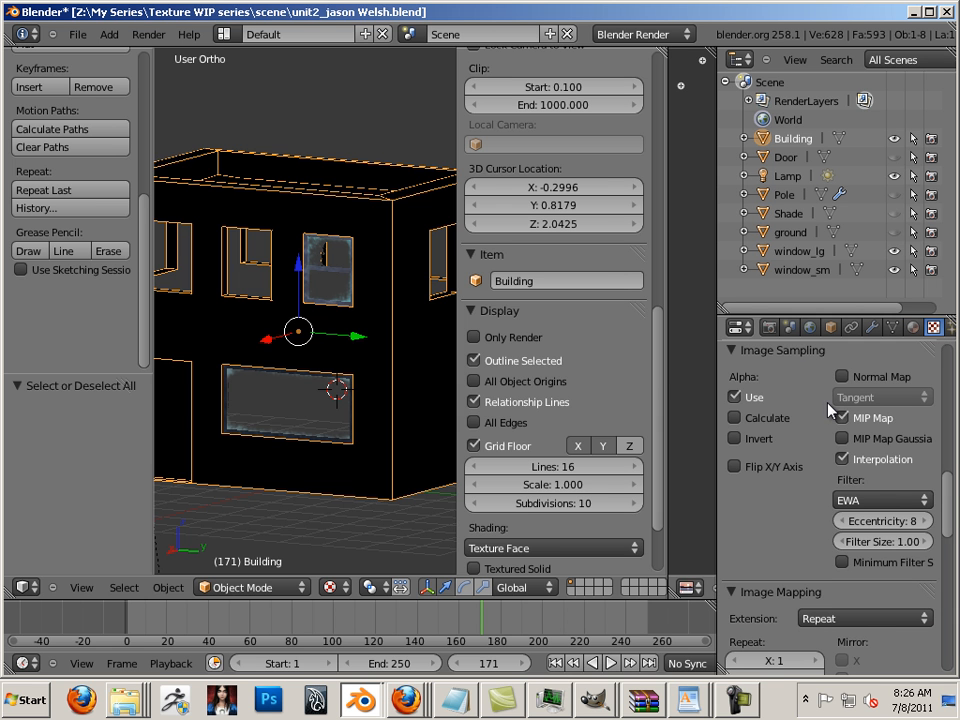
left_click_drag(666, 361, 618, 398)
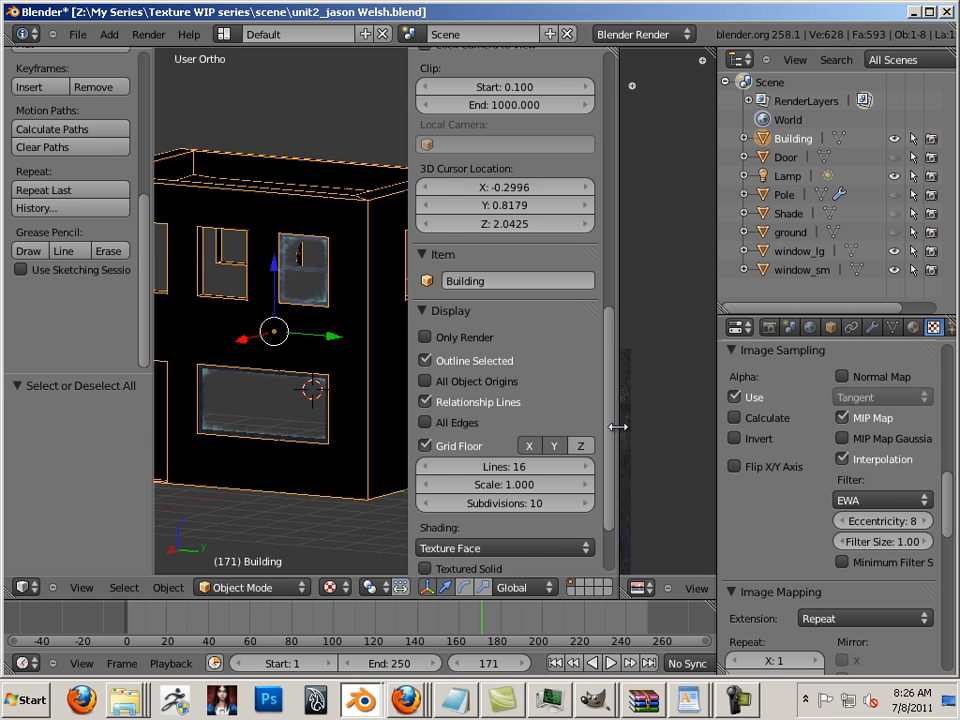
left_click_drag(619, 422, 540, 422)
left_click(245, 588)
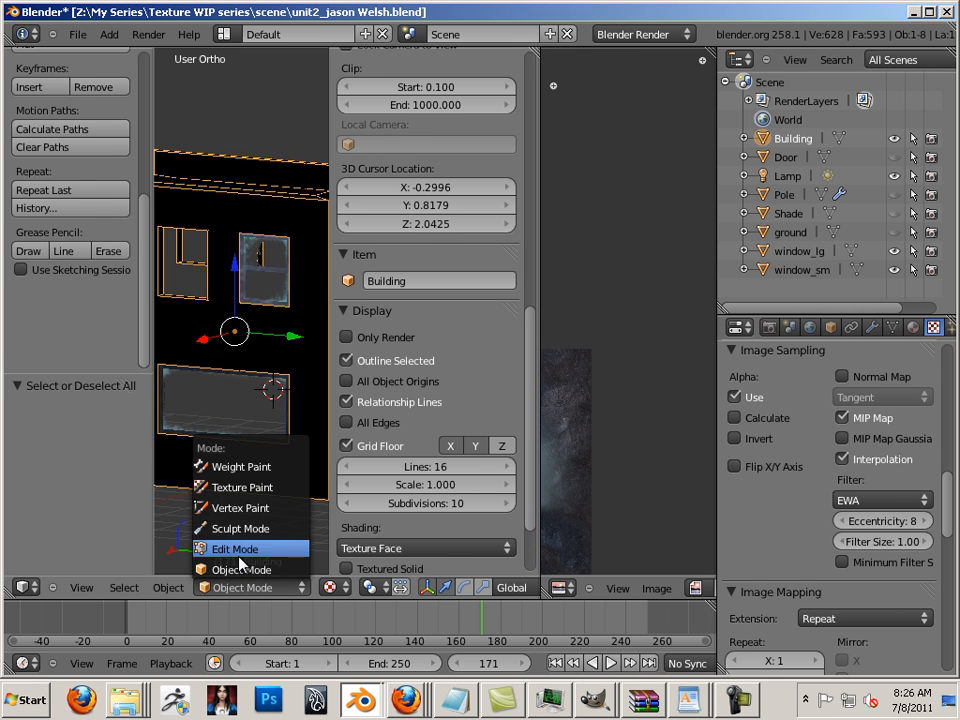
Select all Building faces in Edit Mode and open brick_cm.tga from the scene folder
left_click(236, 549)
key("a")
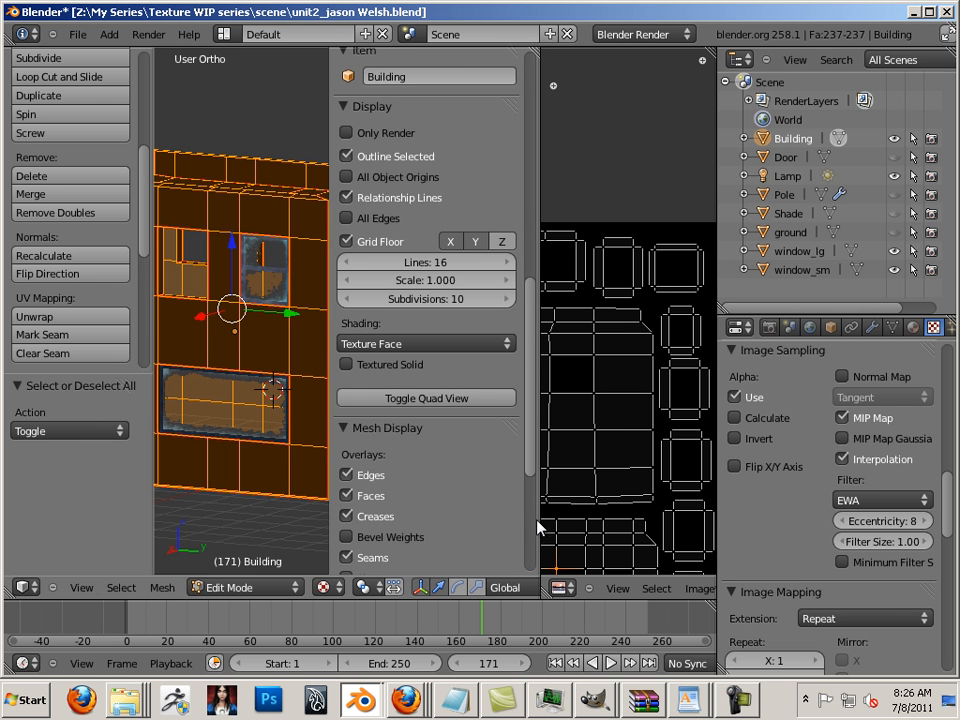
left_click_drag(539, 512, 420, 508)
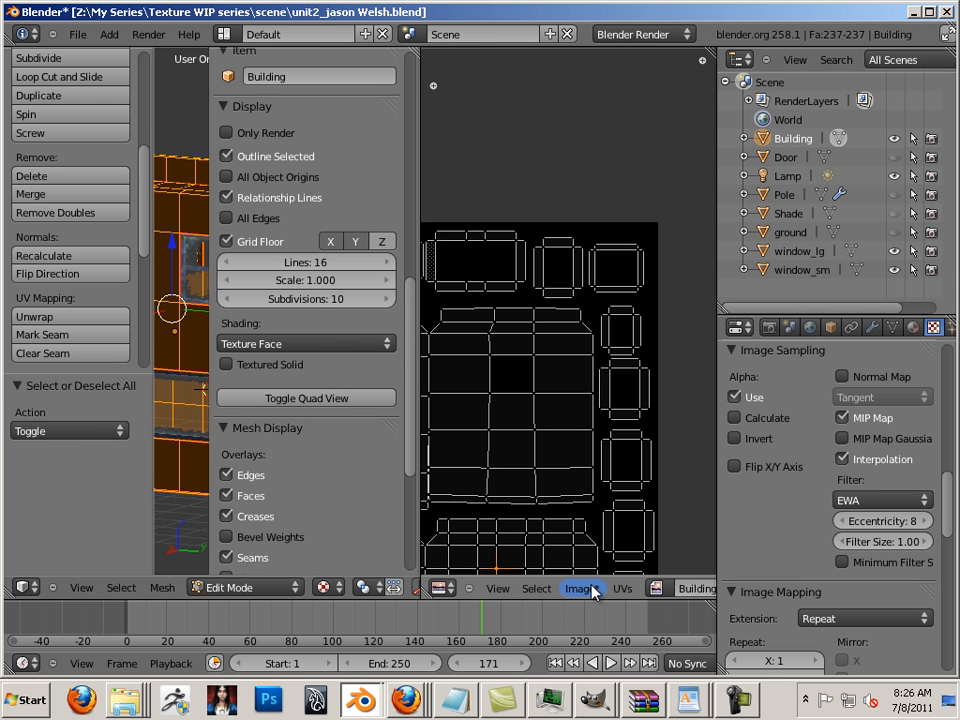
left_click(583, 589)
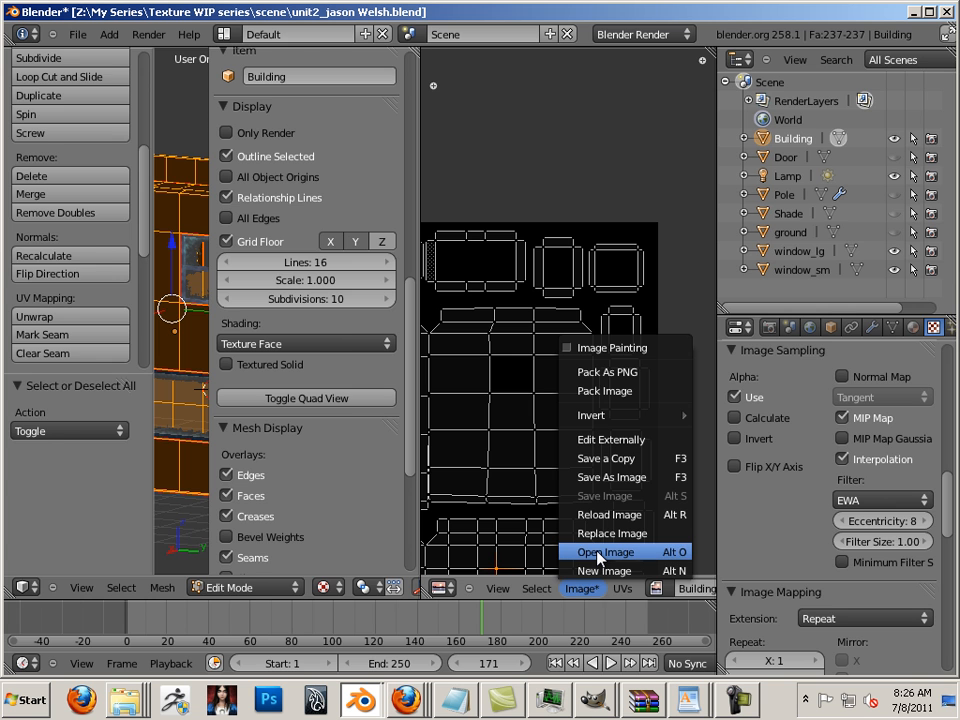
left_click(590, 555)
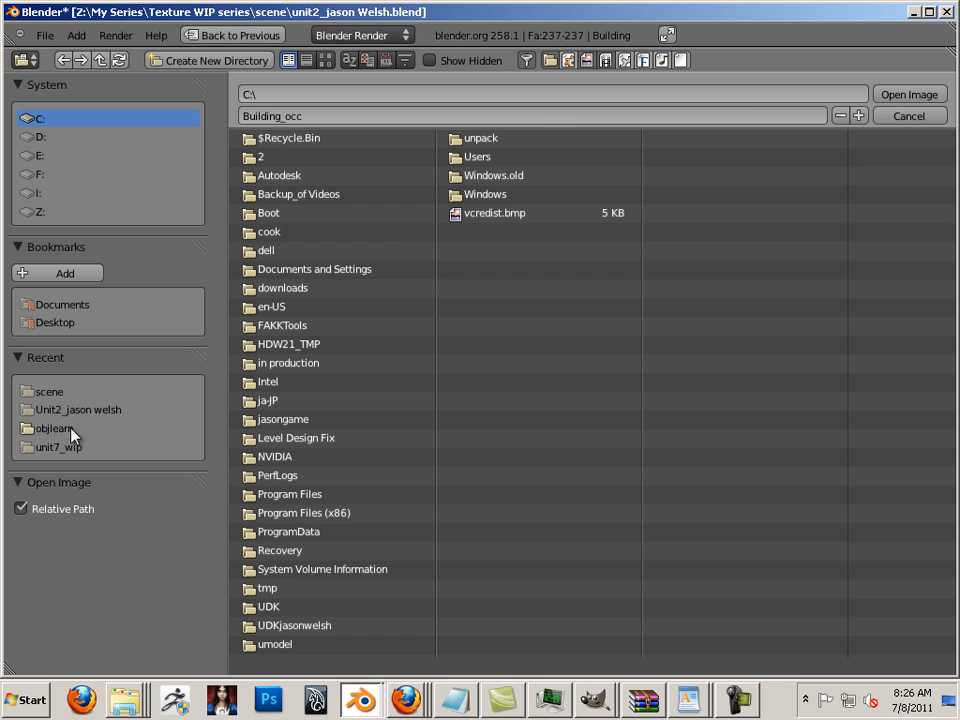
left_click(54, 395)
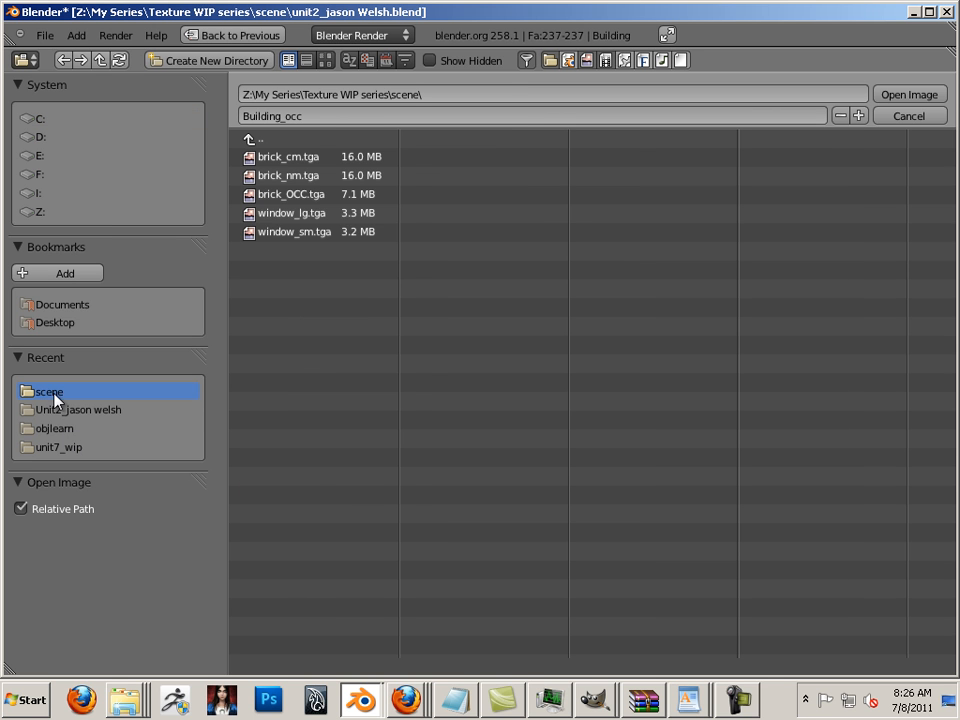
left_click(288, 160)
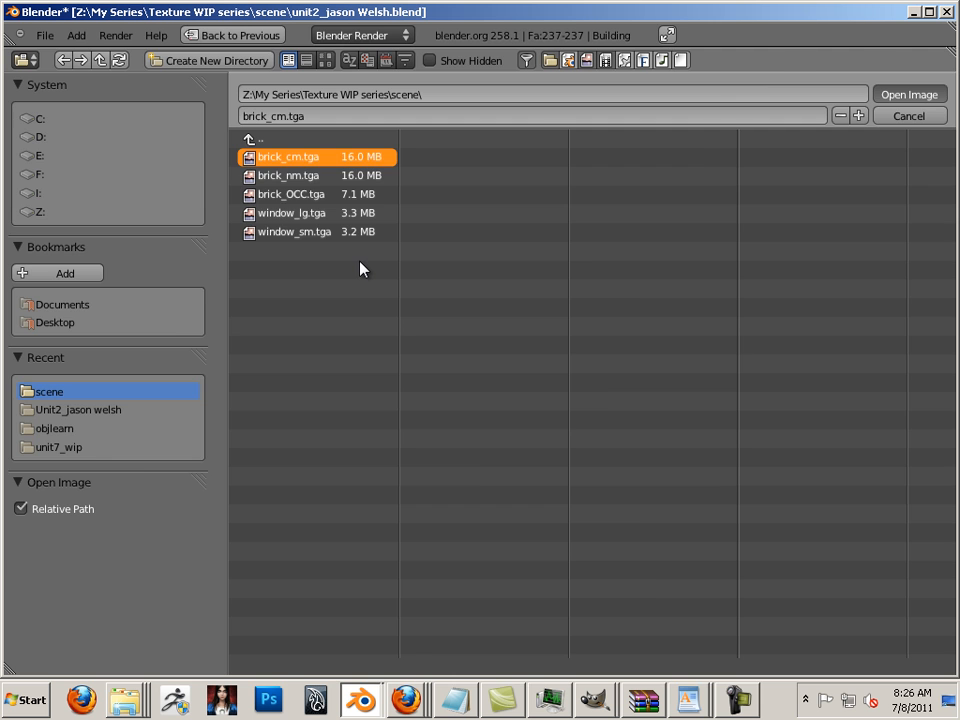
key("Return")
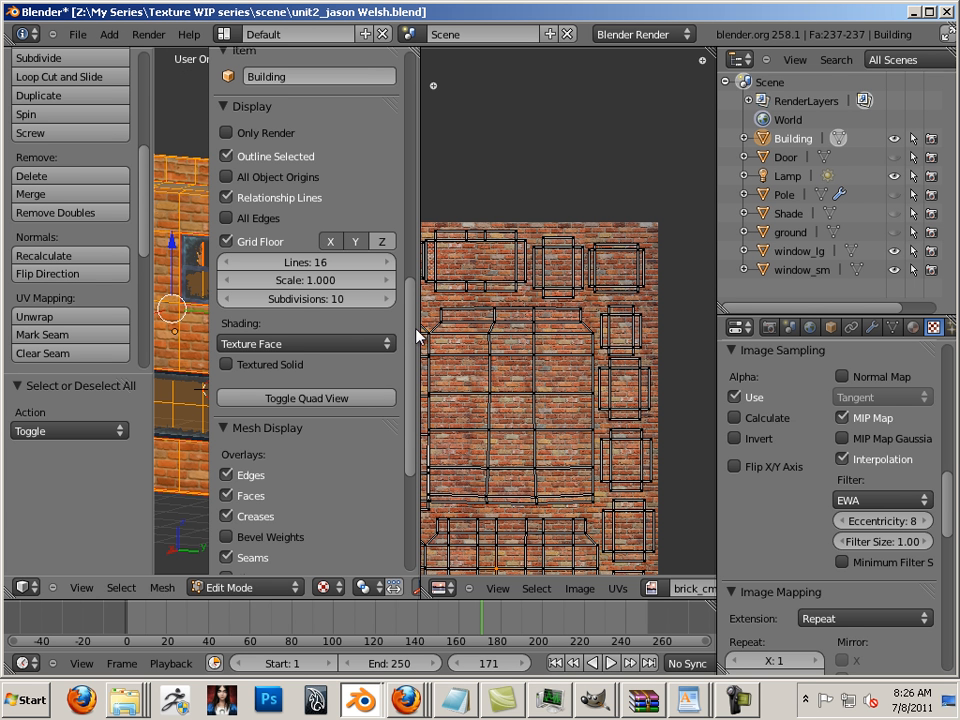
Deselect all faces, return the Building to Object Mode, hide the N panel, and view it from the front
scroll(416, 328, "down", 1)
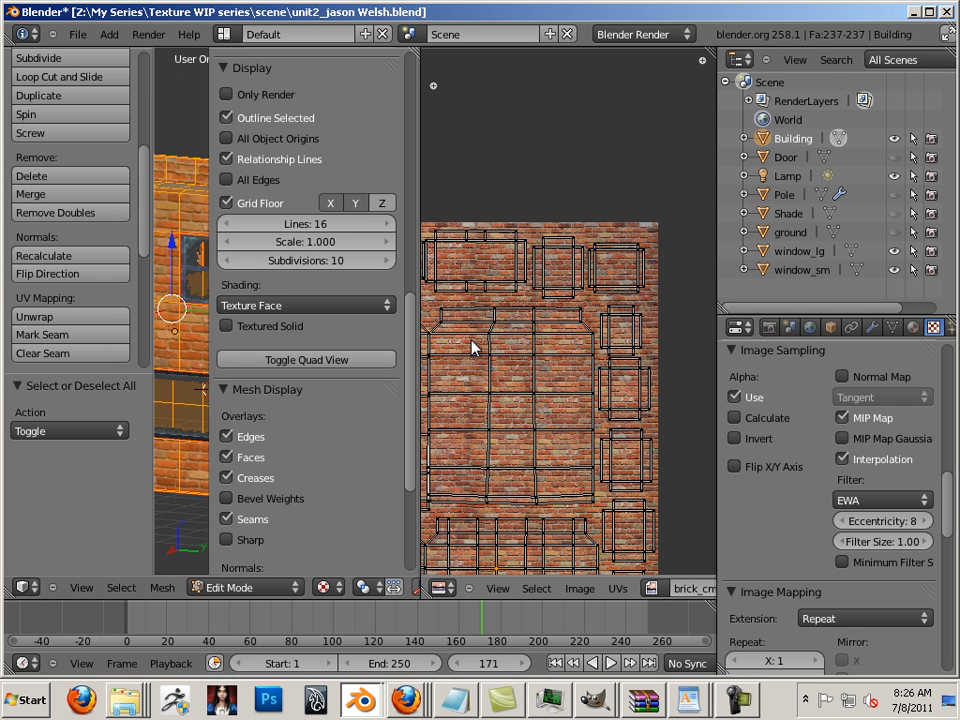
left_click_drag(420, 287, 760, 302)
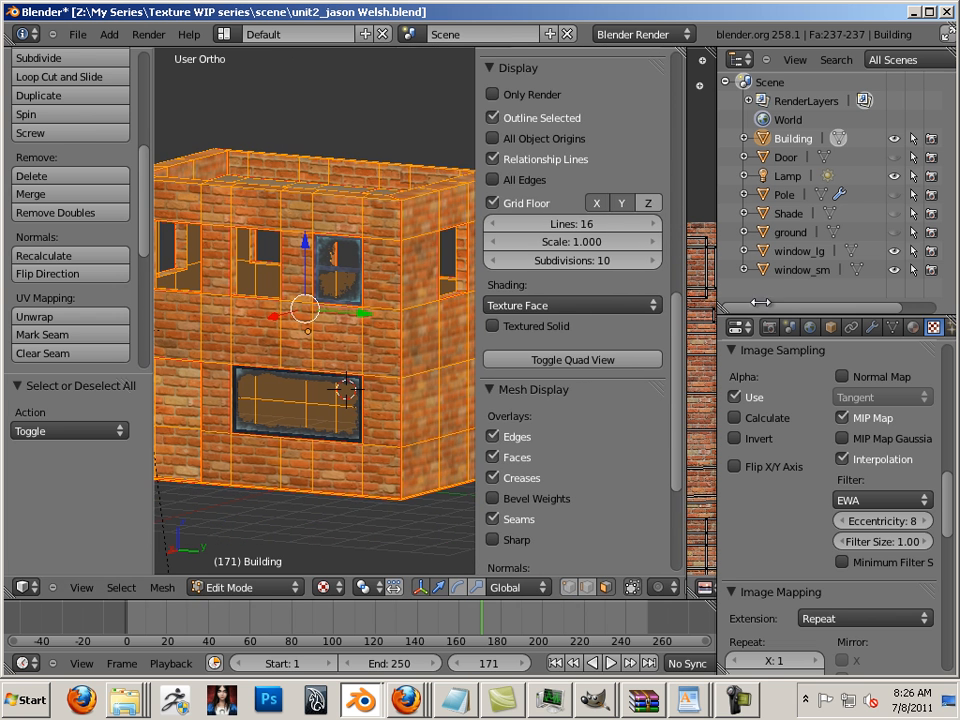
key("a")
key("Tab")
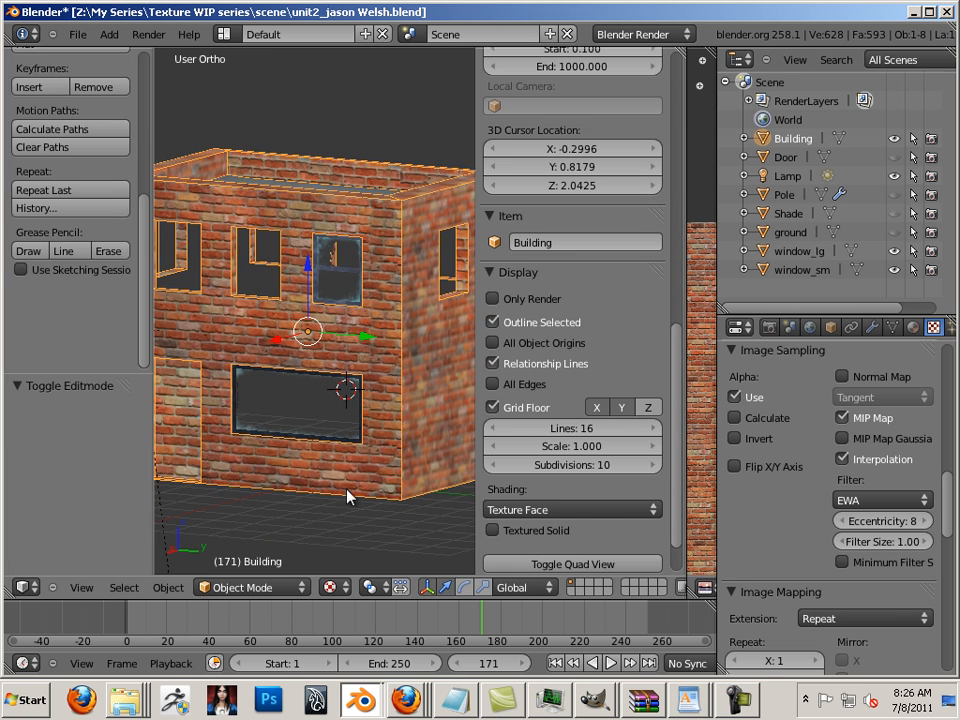
scroll(335, 493, "up", 3)
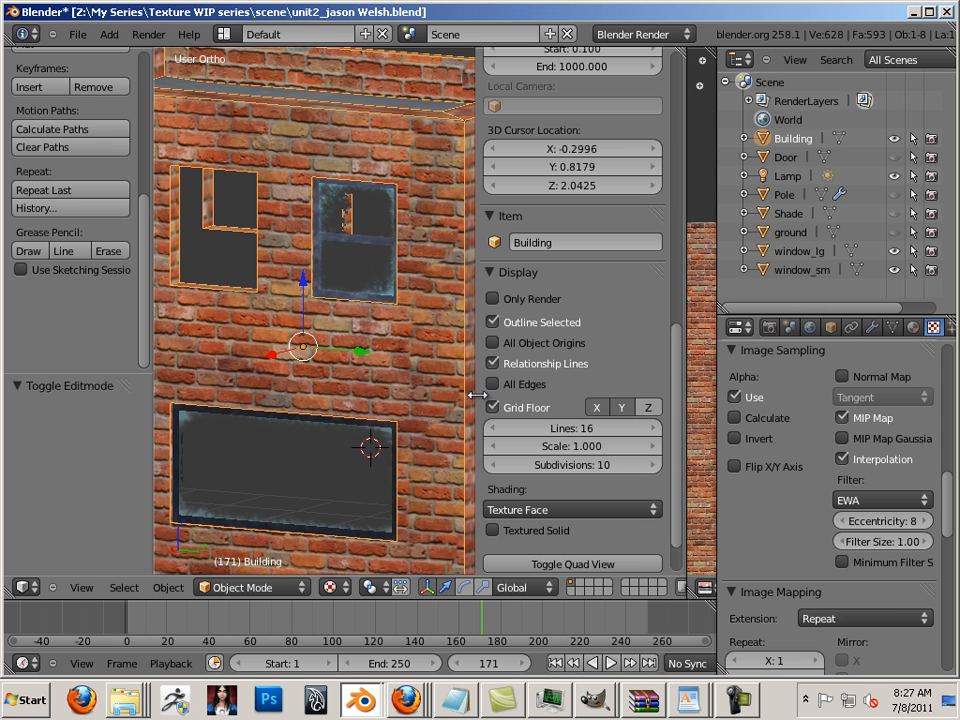
left_click_drag(477, 396, 600, 396)
scroll(485, 411, "down", 2)
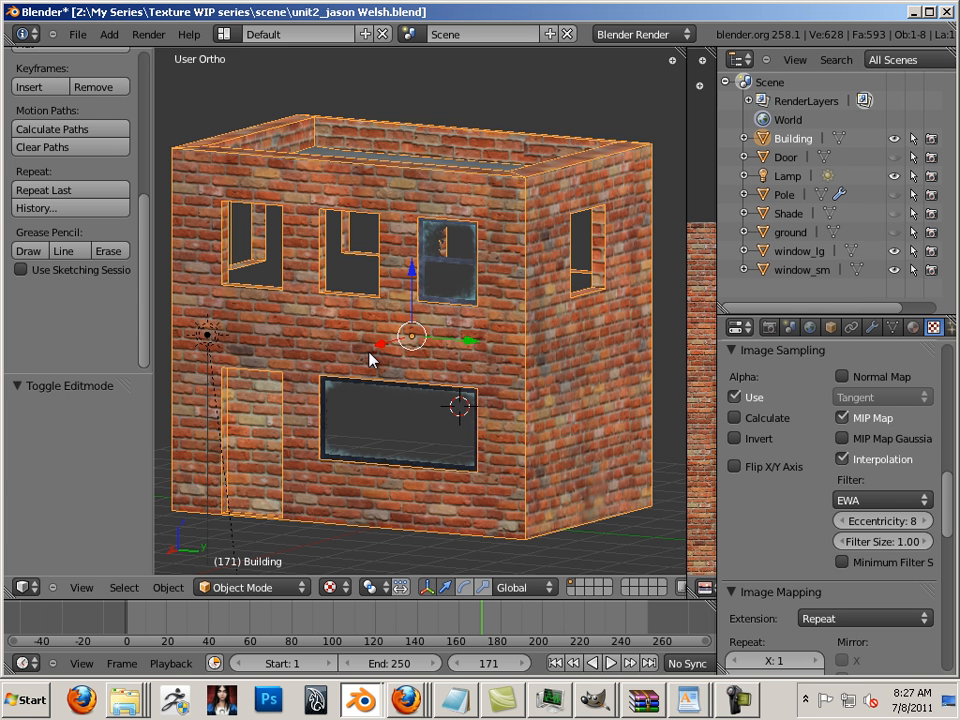
middle_click_drag(625, 537, 597, 489)
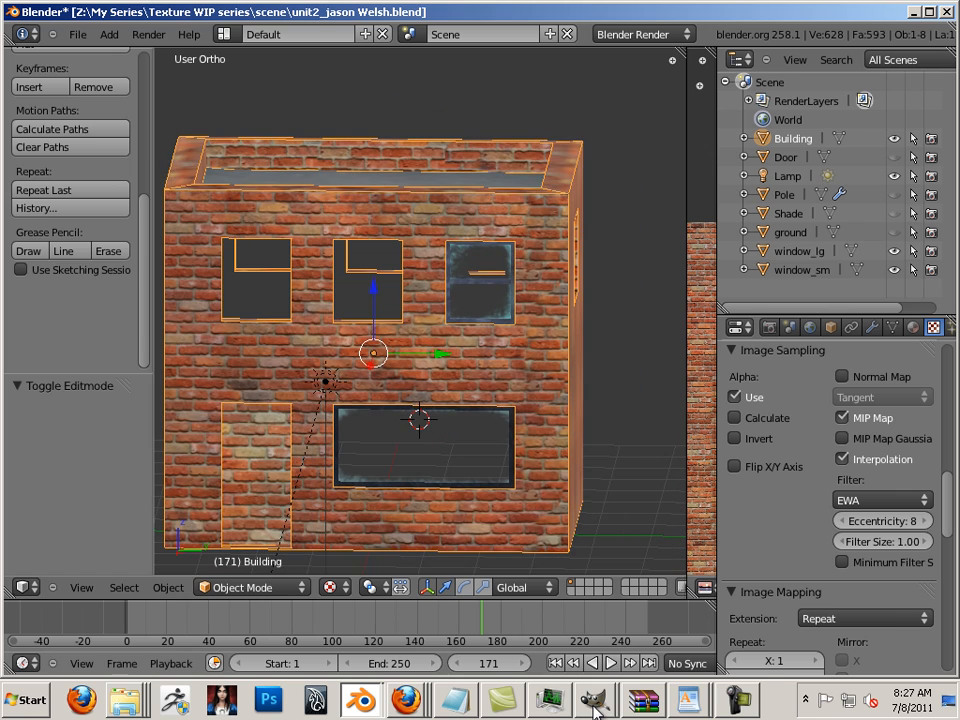
From the window_sm.png image, bring up GIMP's Open Image dialog
mouse_move(594, 706)
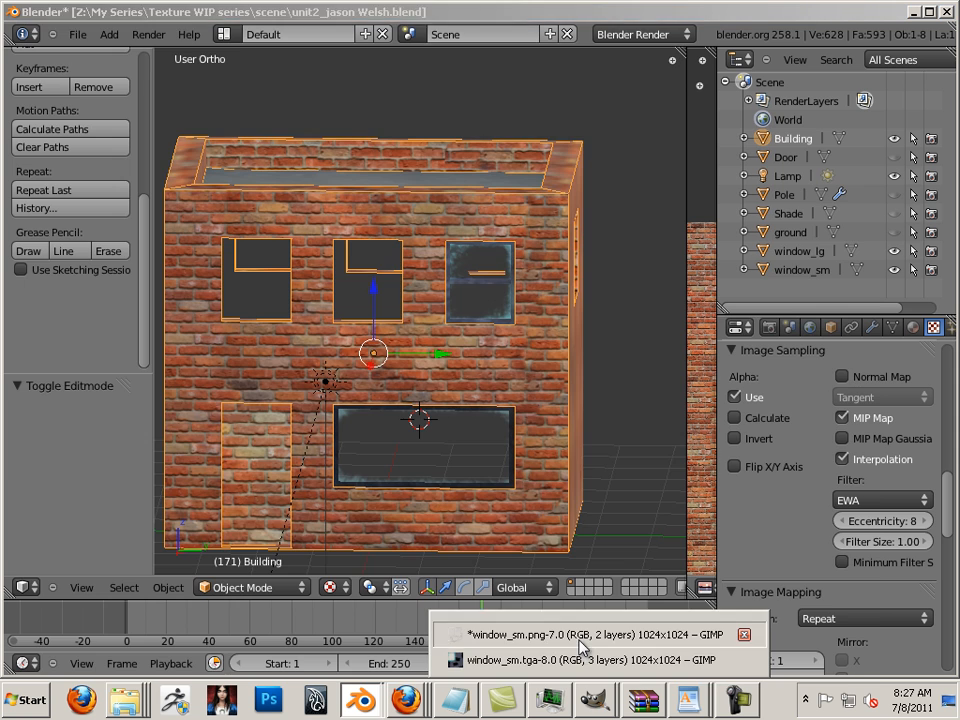
left_click(520, 634)
left_click(40, 33)
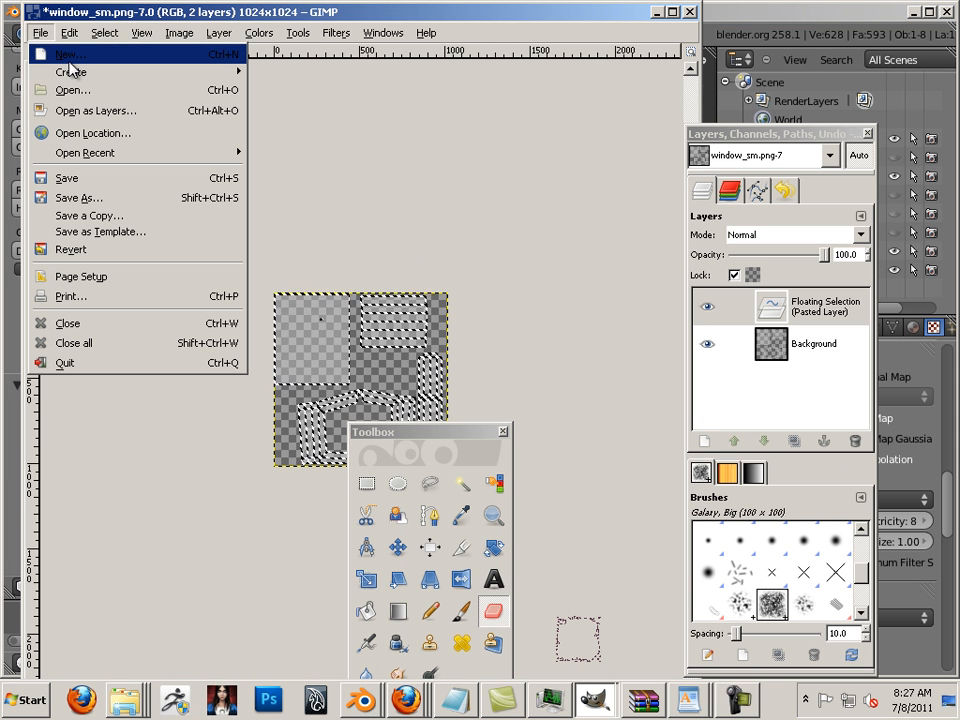
left_click(258, 150)
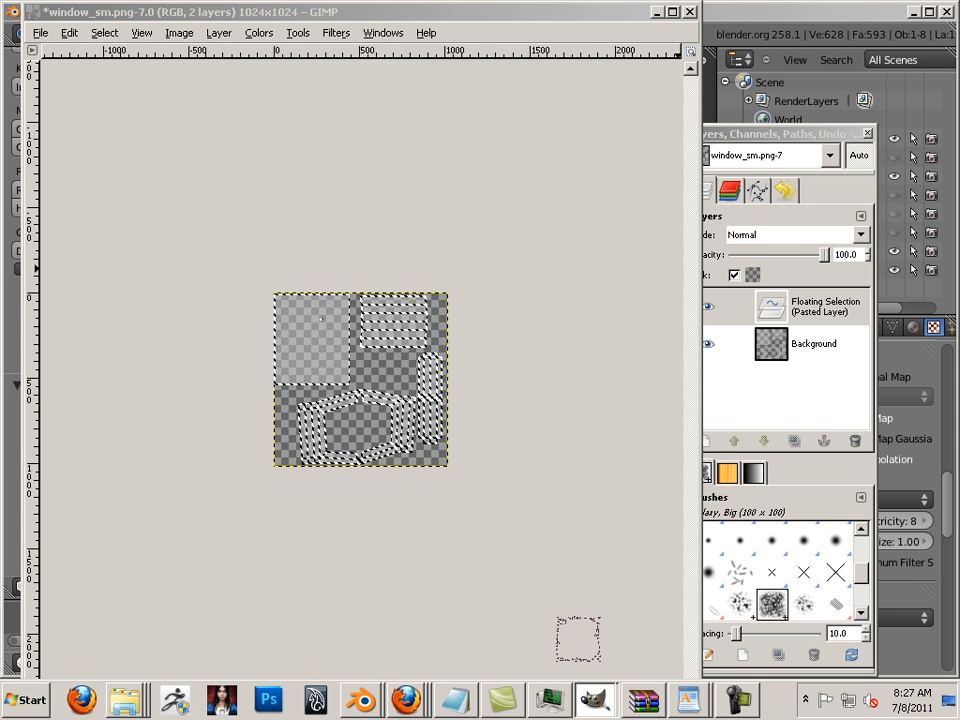
left_click_drag(238, 14, 372, 54)
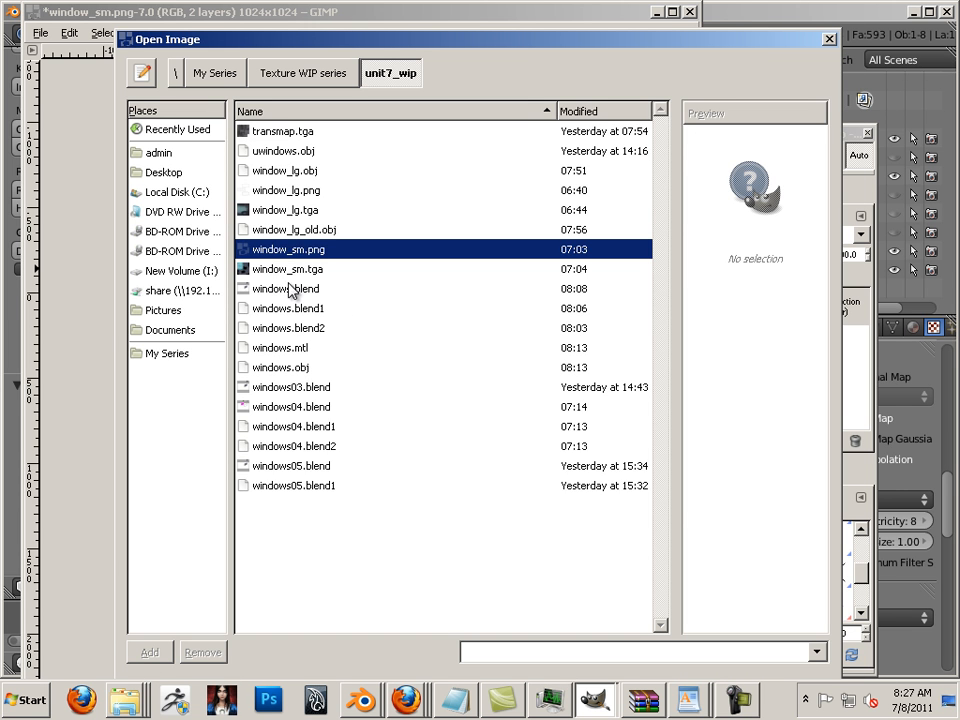
Browse to Texture WIP series > scene and open brick_cm.tga and brick_OCC.tga together
left_click(175, 291)
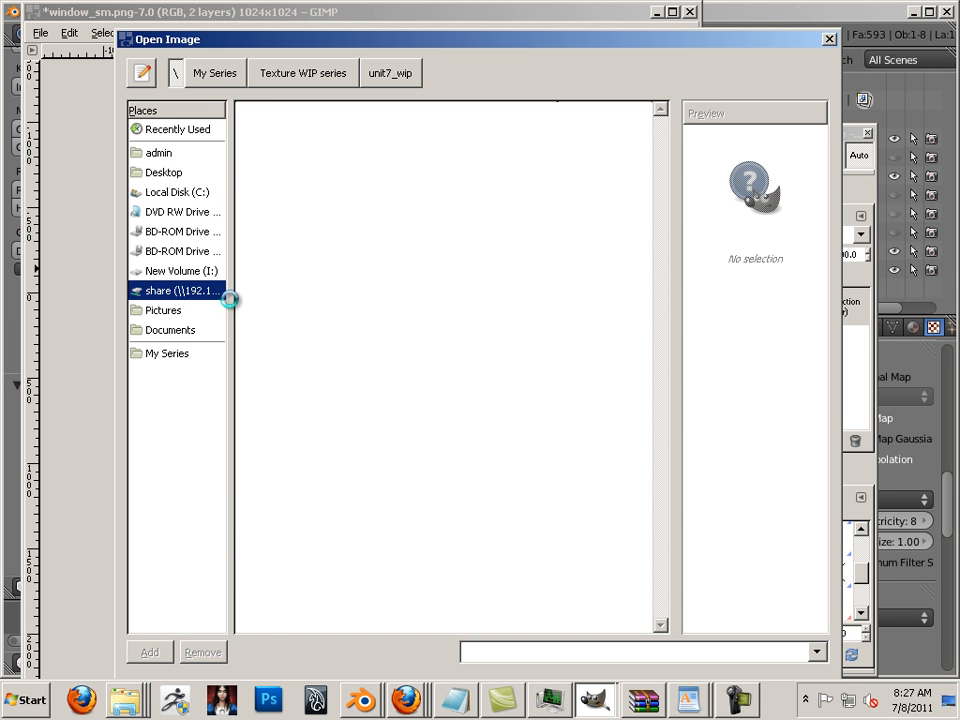
left_click(362, 353)
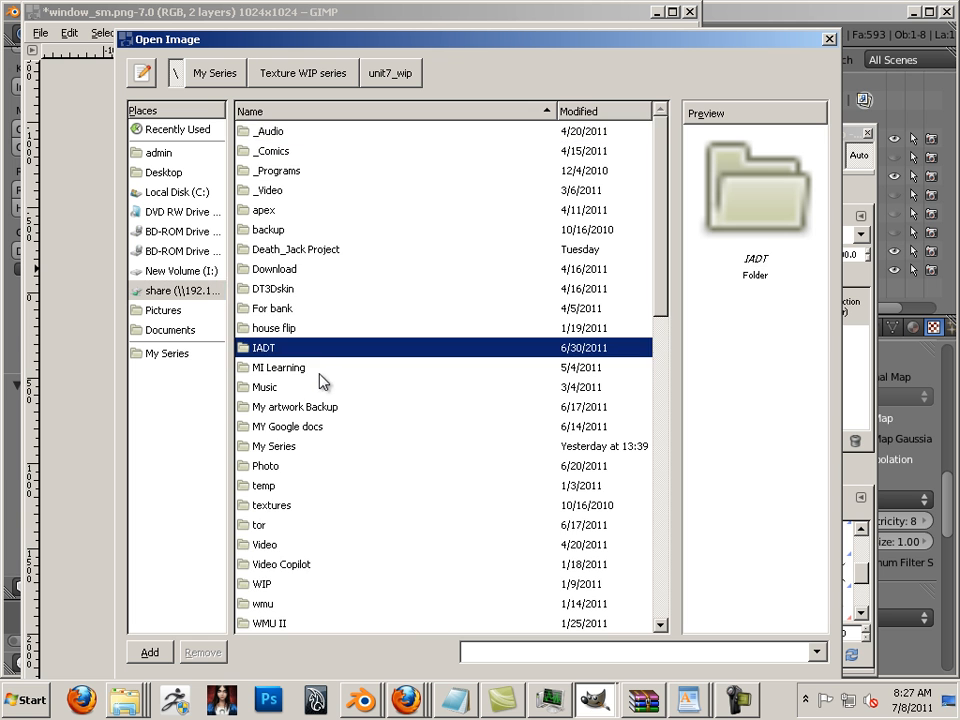
scroll(280, 330, "down", 3)
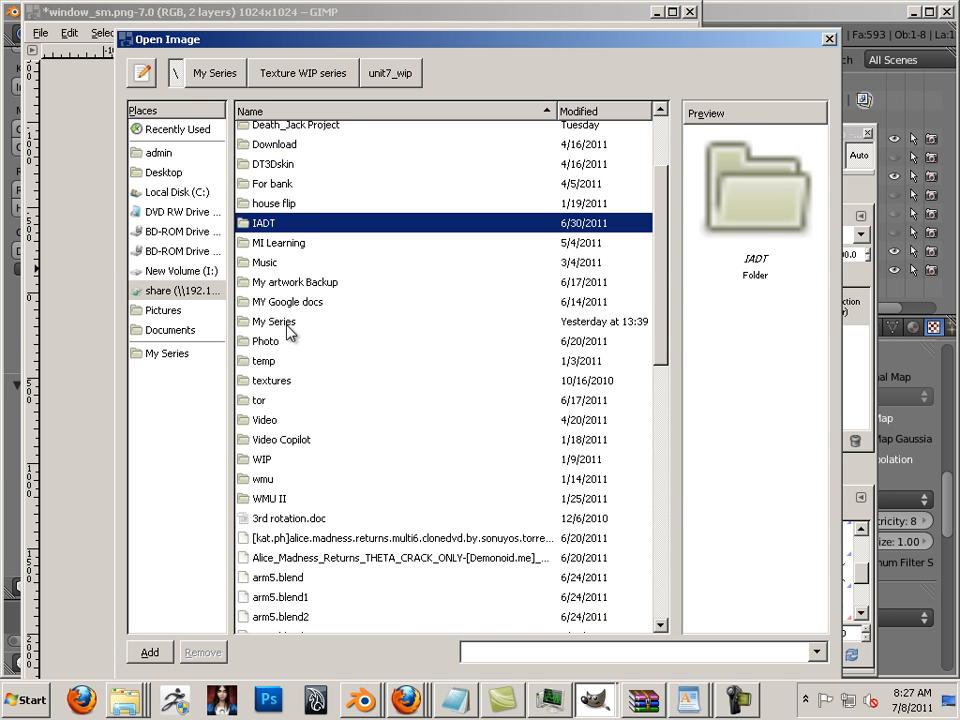
double_click(287, 327)
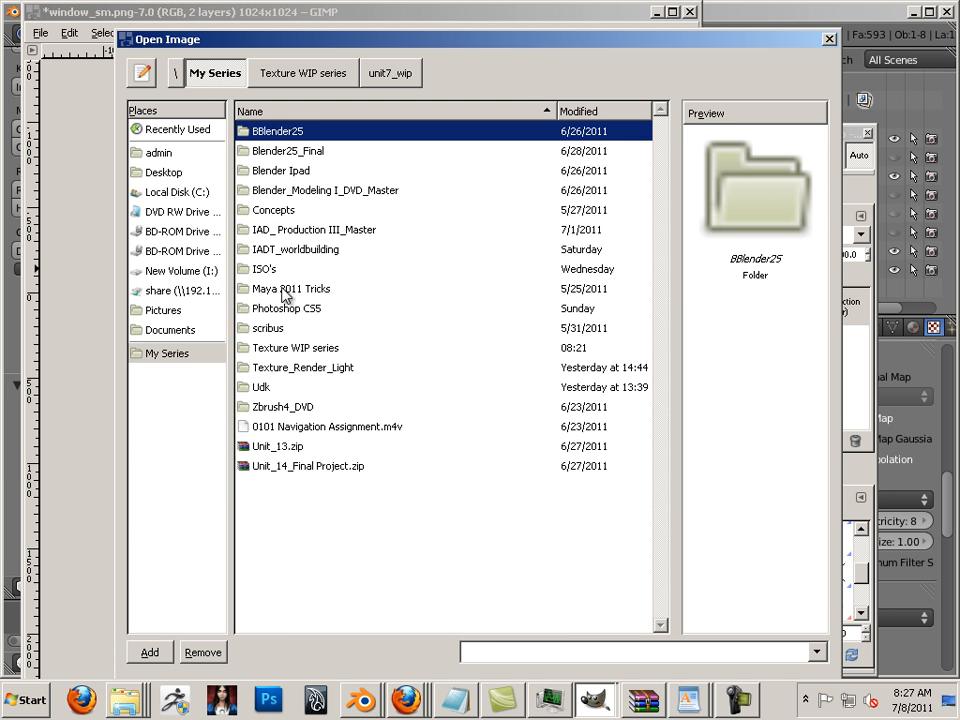
left_click(306, 349)
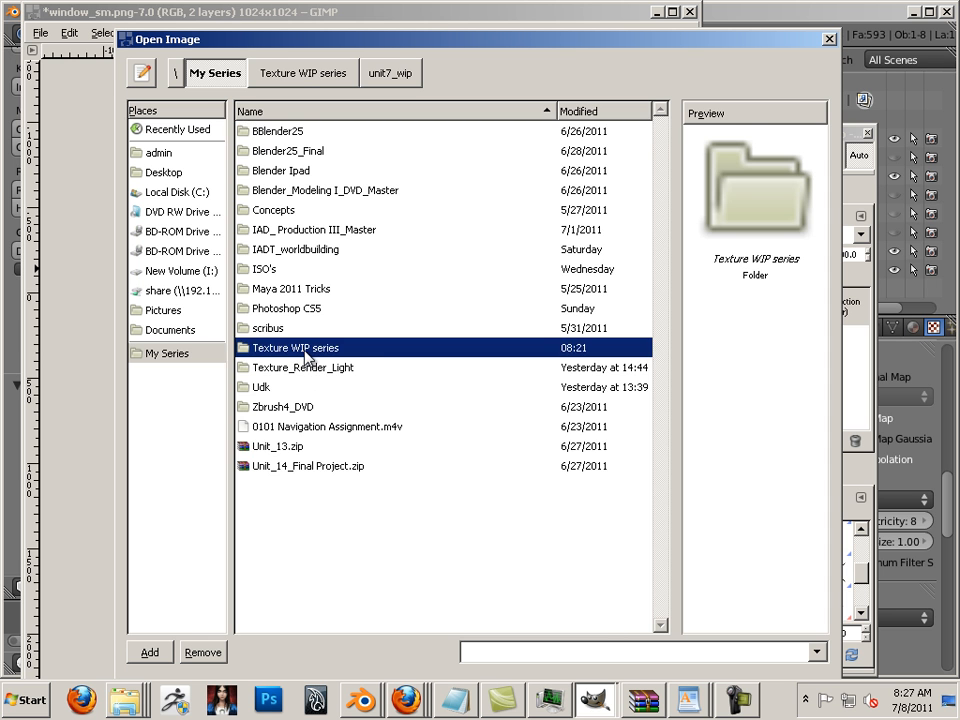
double_click(306, 352)
double_click(268, 174)
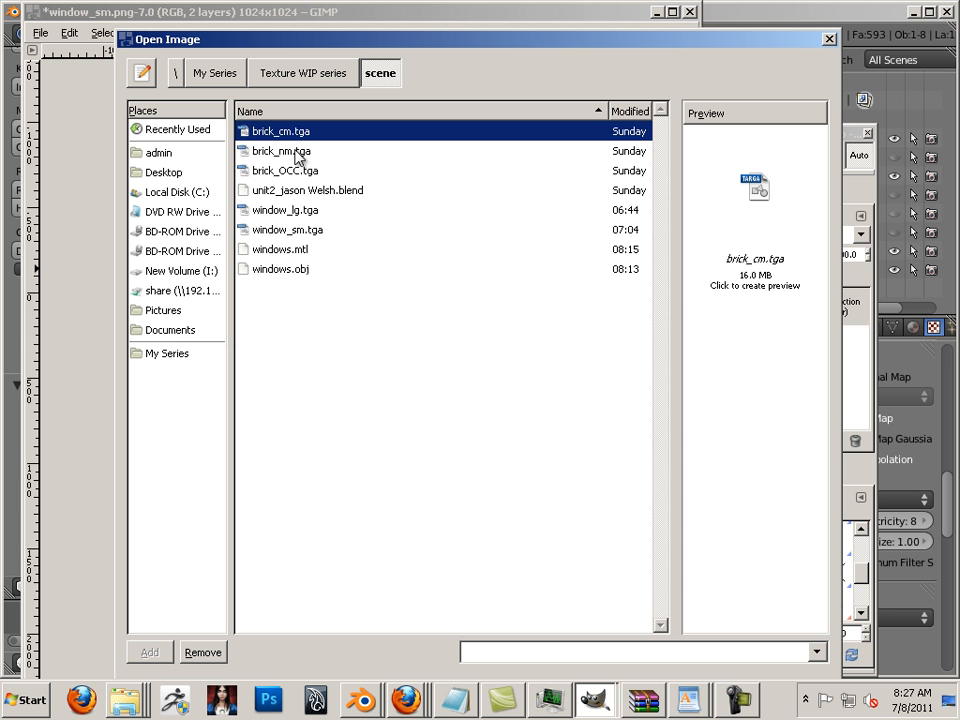
left_click(296, 170, "ctrl")
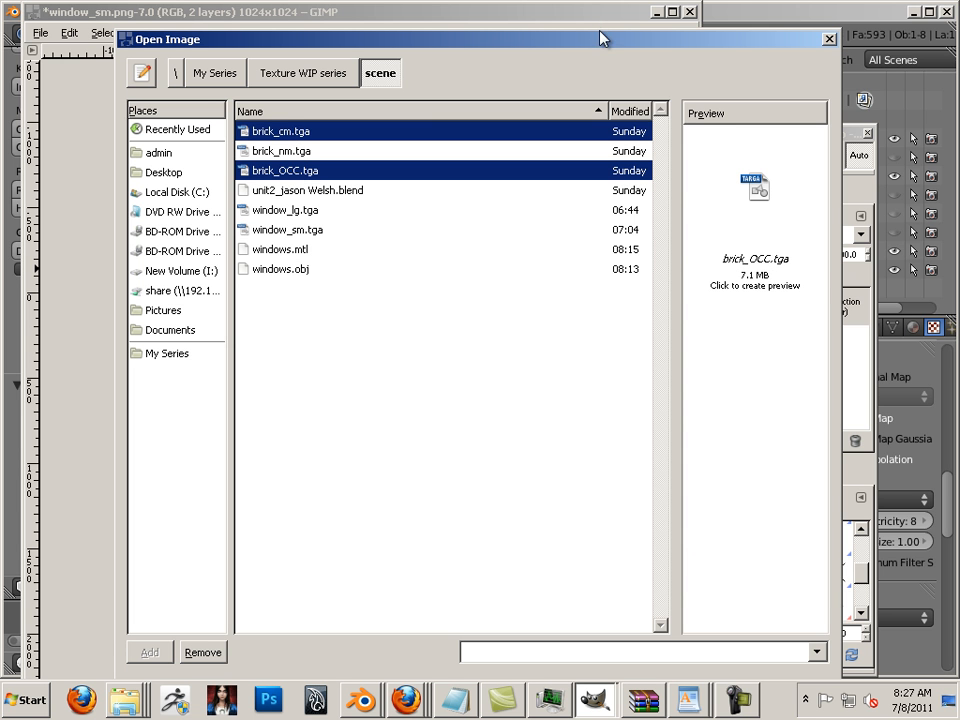
left_click_drag(592, 45, 955, 98)
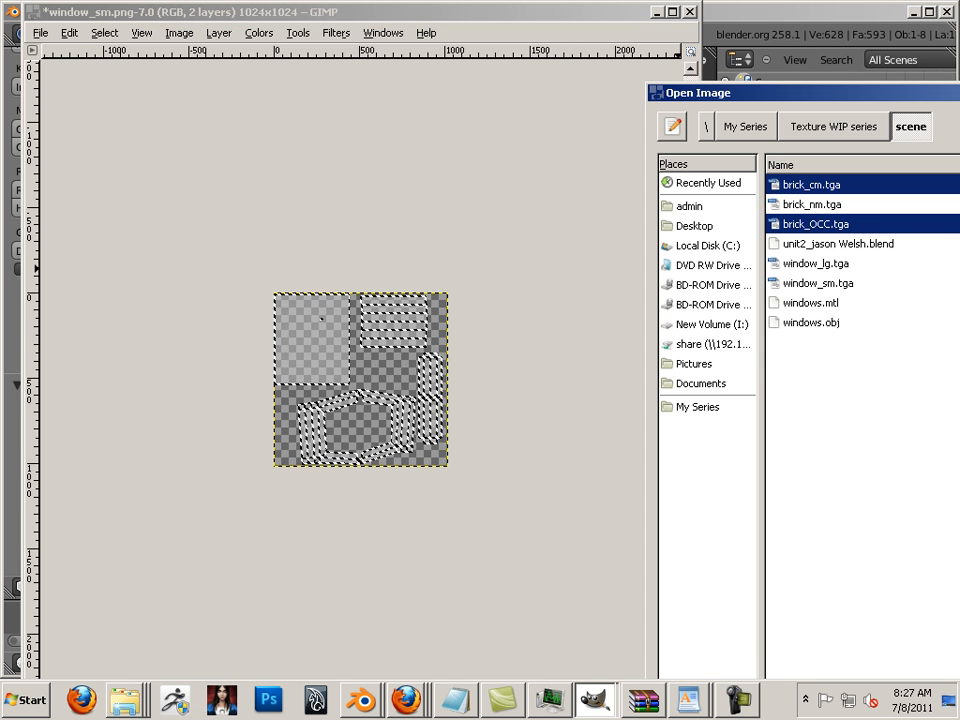
key("Return")
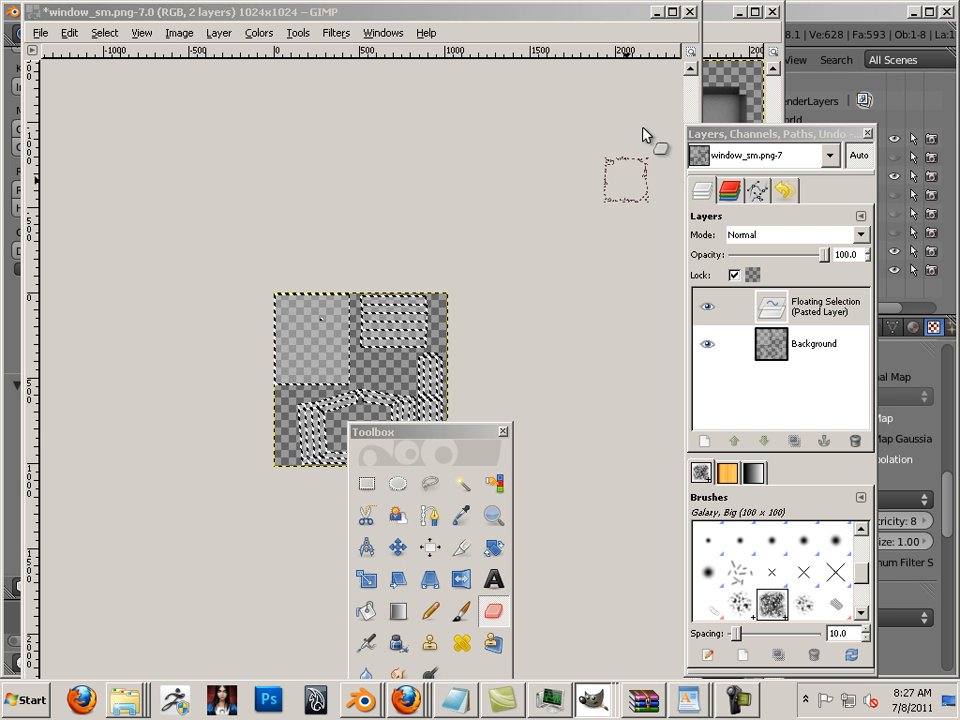
Close window_sm.png without saving and copy the whole brick_OCC occlusion image
left_click(689, 13)
left_click(386, 449)
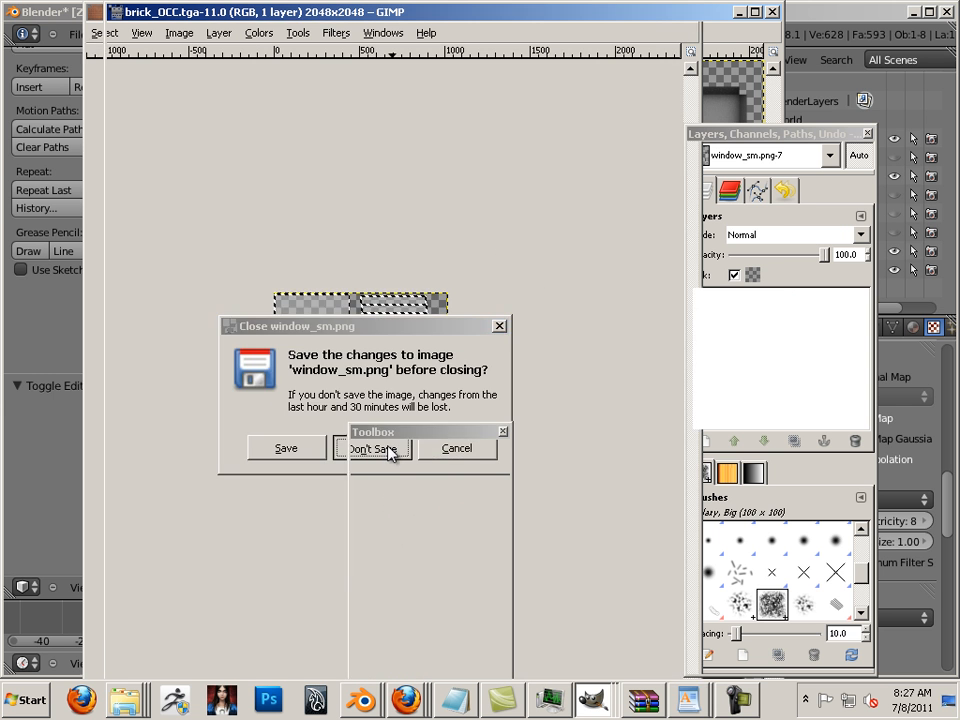
left_click_drag(230, 12, 146, 12)
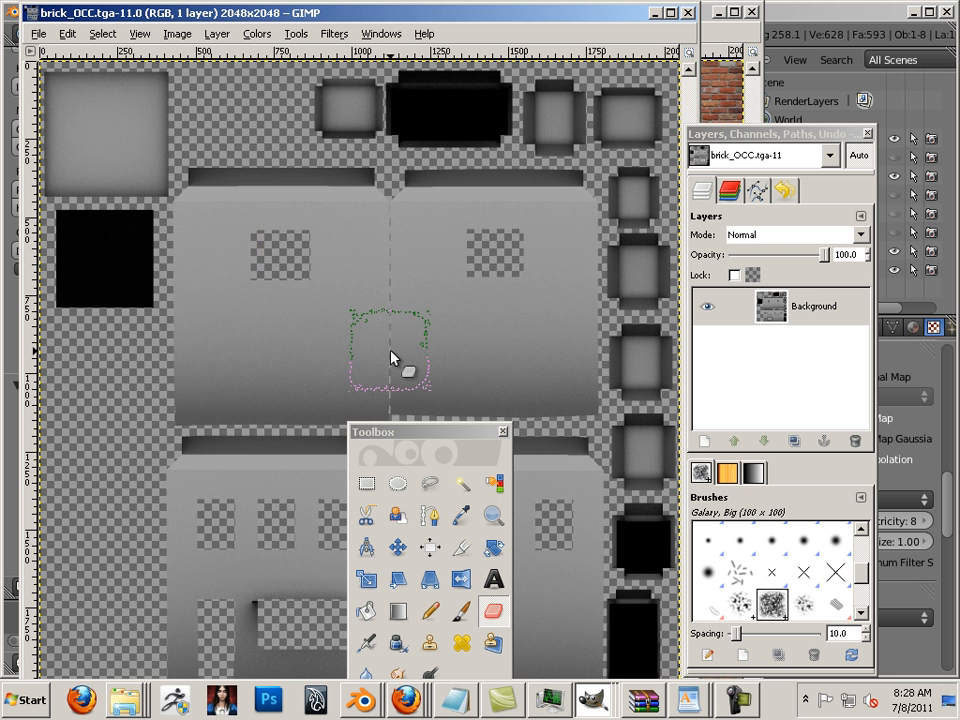
left_click(67, 33)
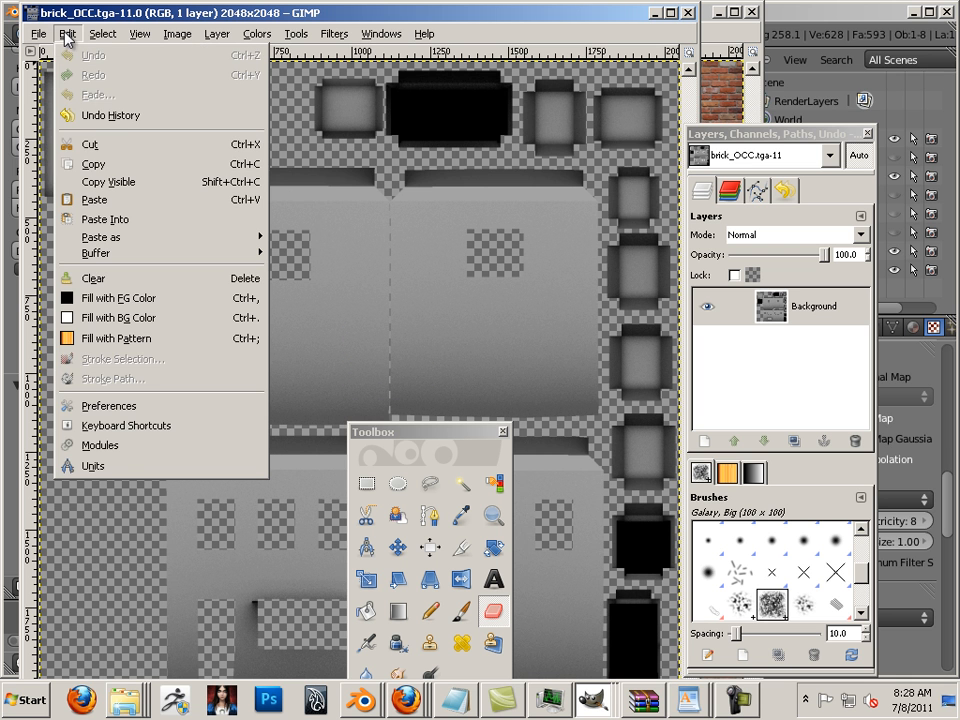
left_click(137, 172)
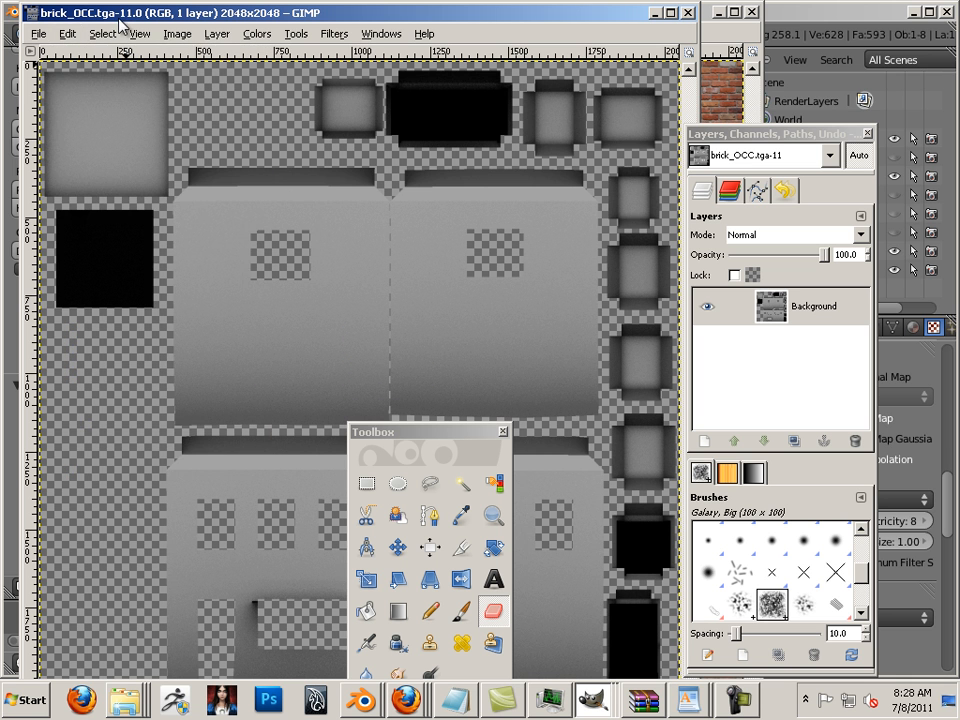
Paste the occlusion image into brick_cm as a new layer
left_click_drag(119, 17, 887, 122)
left_click(414, 17)
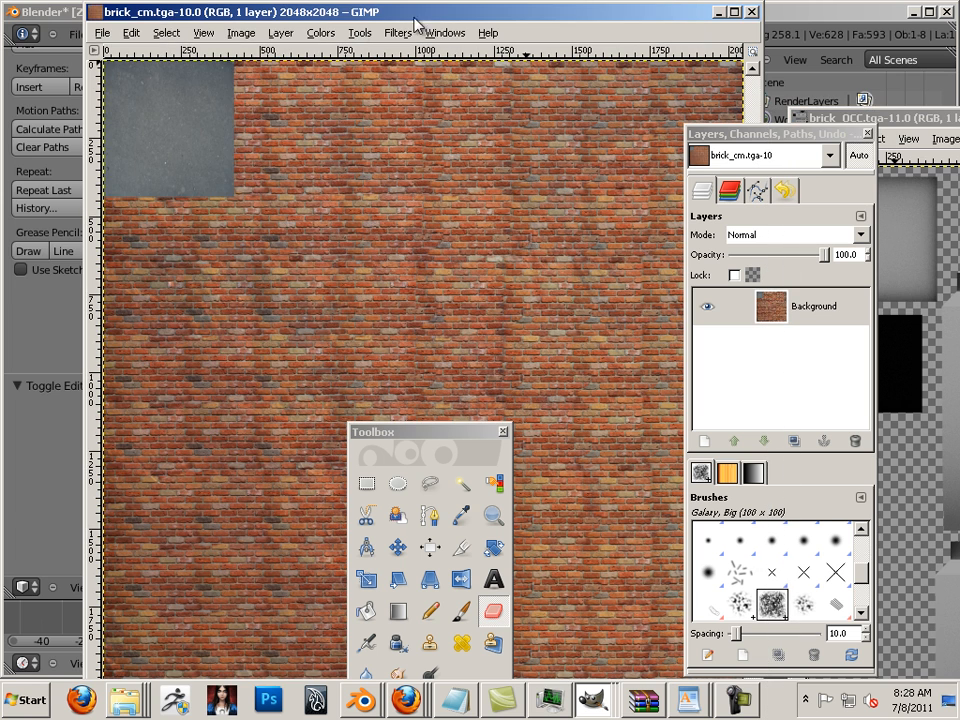
left_click(130, 33)
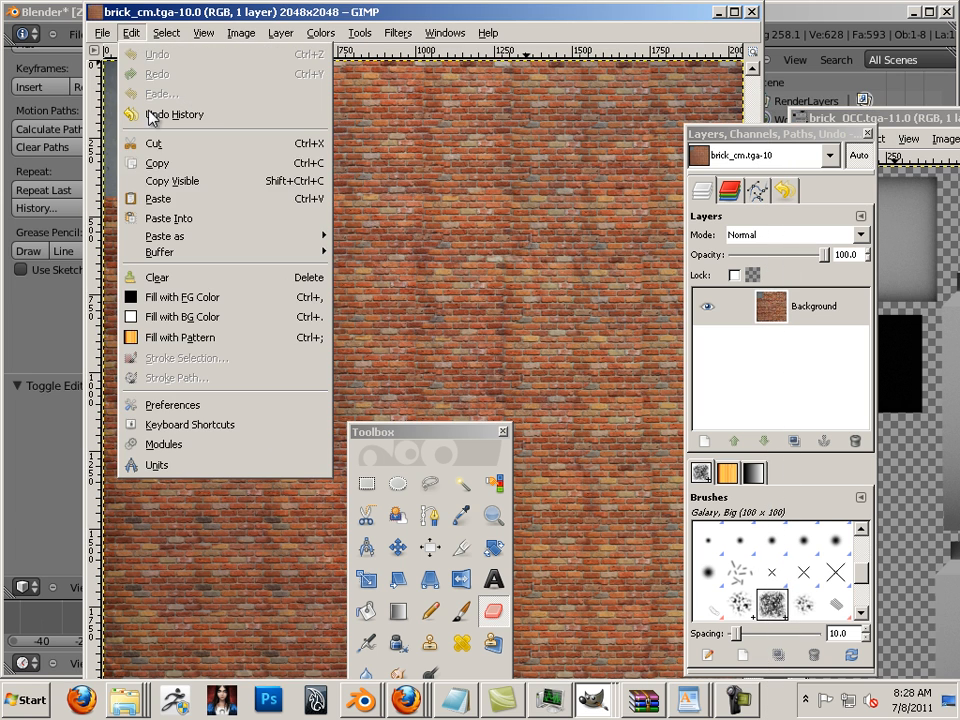
left_click(185, 198)
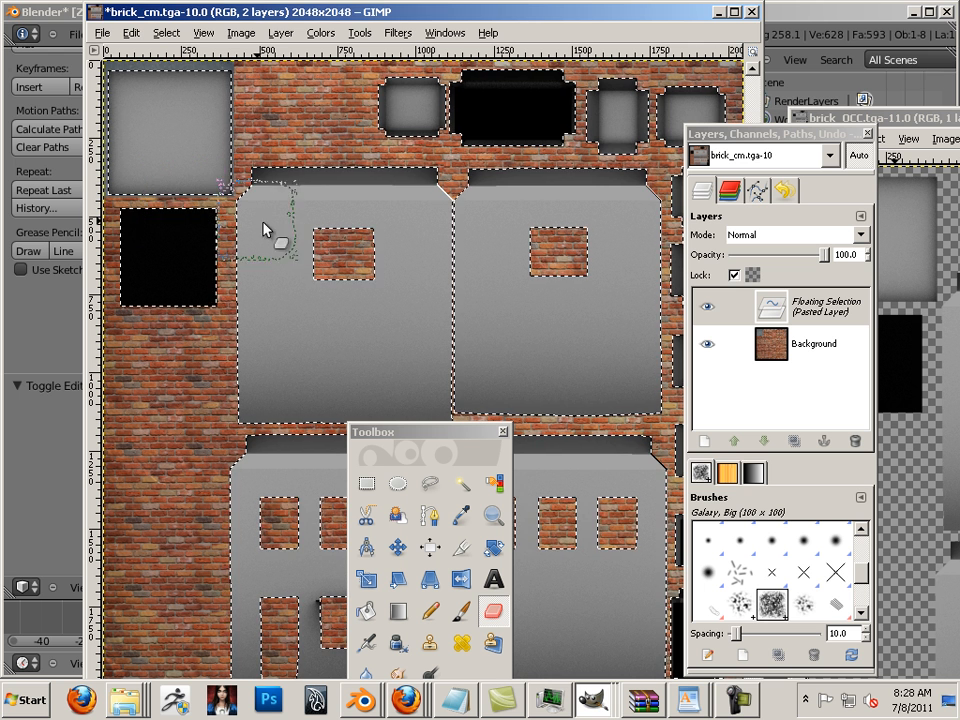
left_click(704, 440)
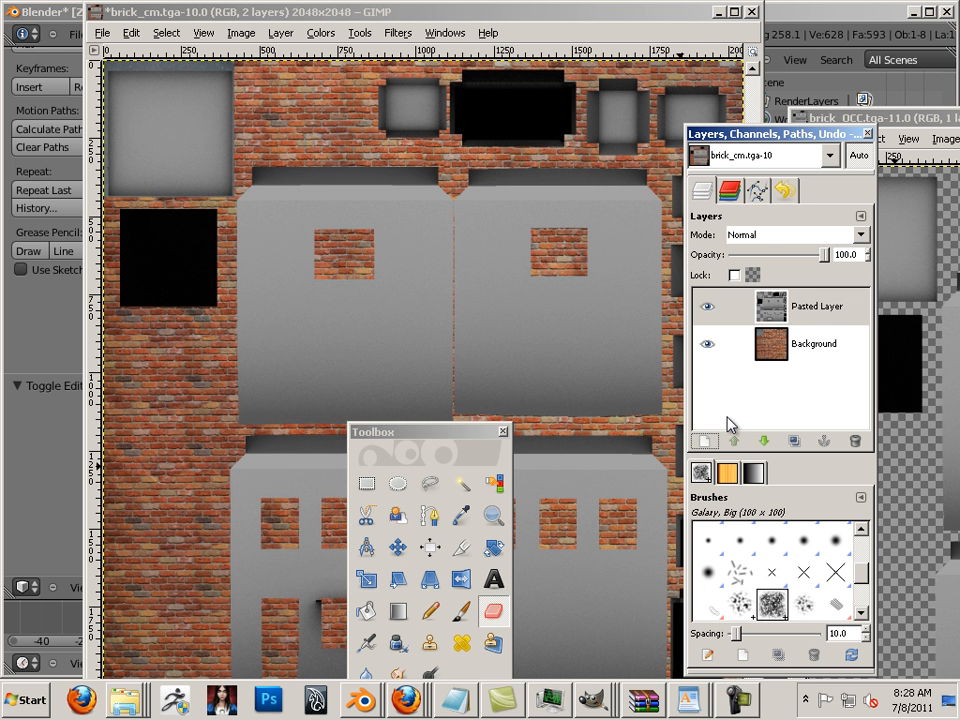
Set the pasted occlusion layer to Multiply mode at 67 opacity
left_click(756, 236)
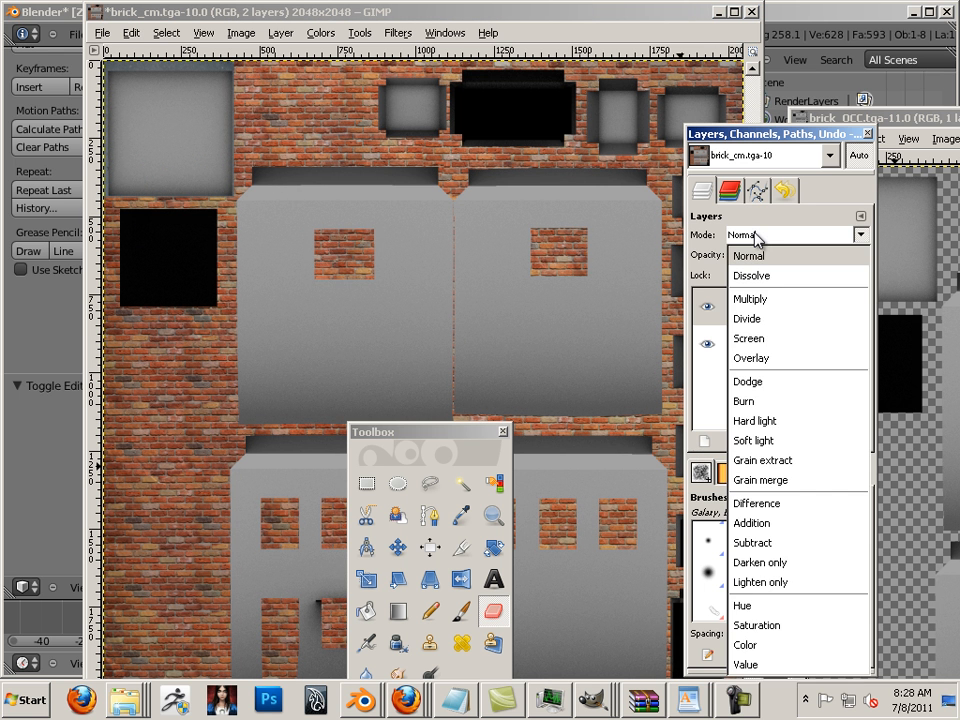
left_click(752, 298)
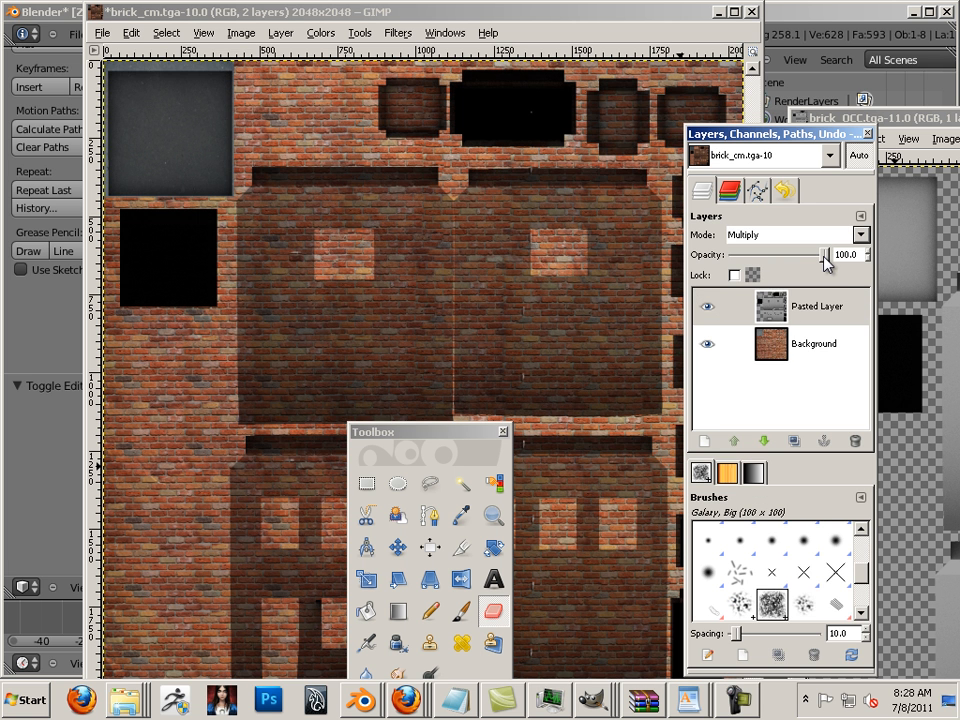
left_click_drag(826, 262, 796, 264)
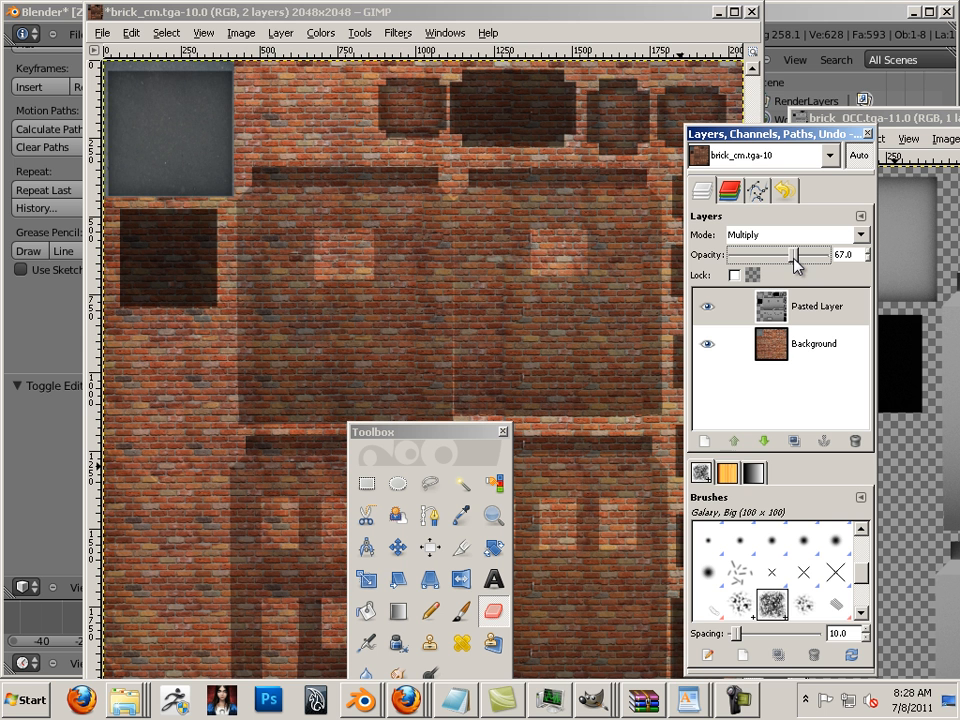
Overwrite brick_cm.tga in the scene folder, exporting it with the visible layers merged
left_click(101, 33)
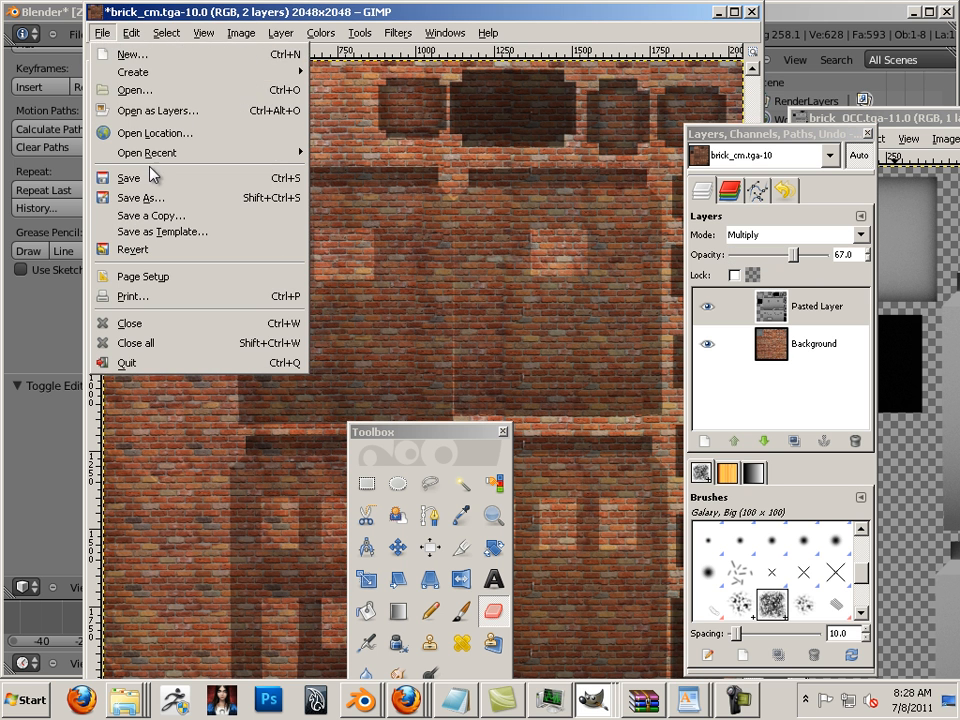
left_click(170, 197)
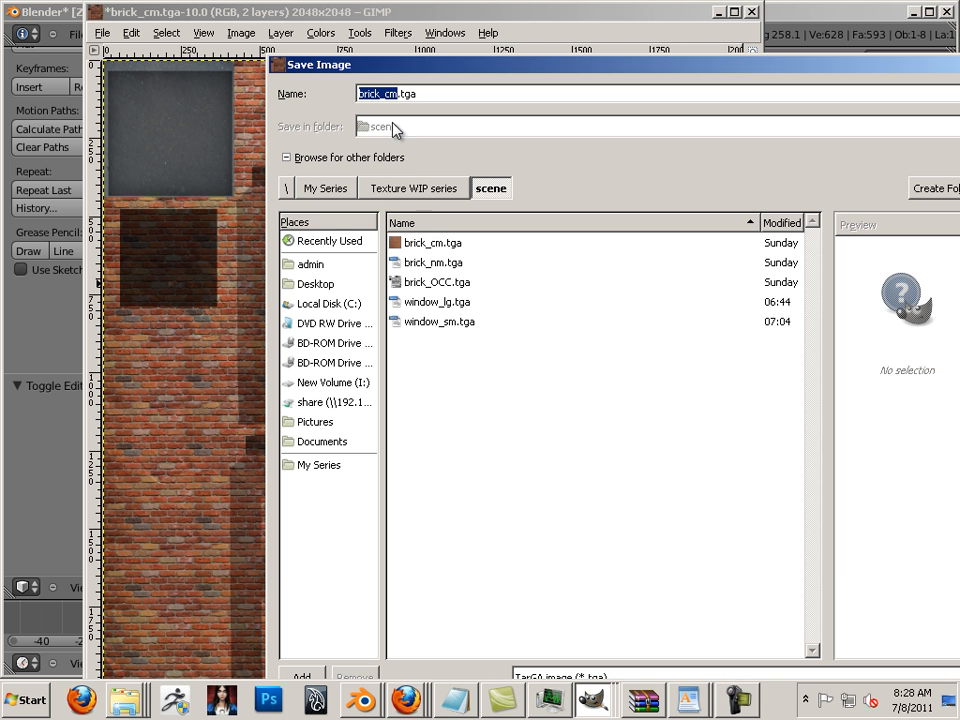
left_click(443, 243)
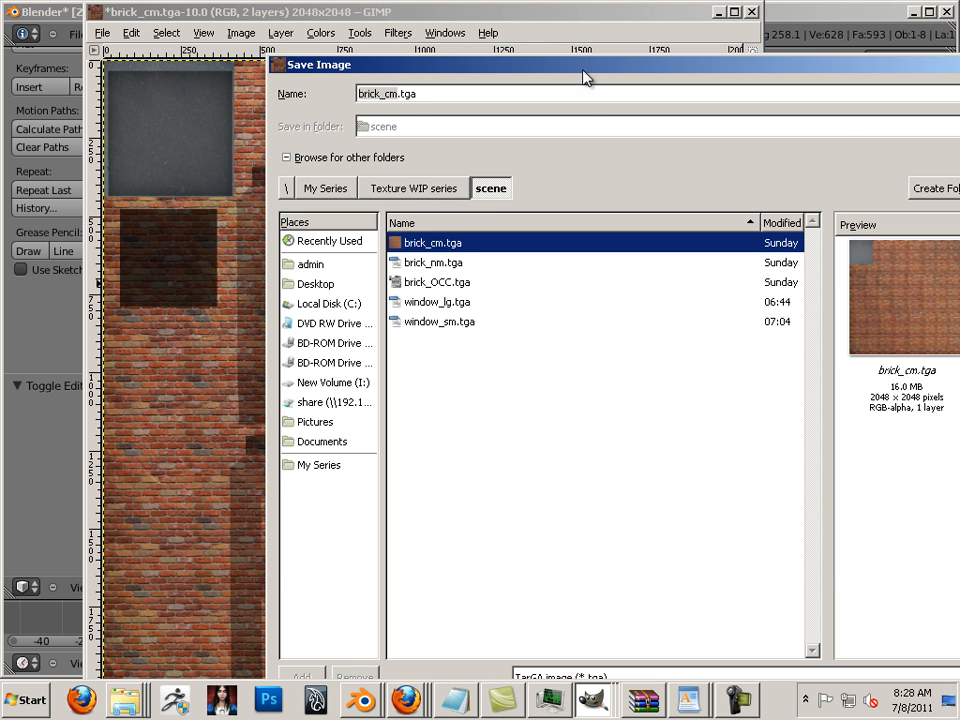
left_click_drag(585, 77, 370, 40)
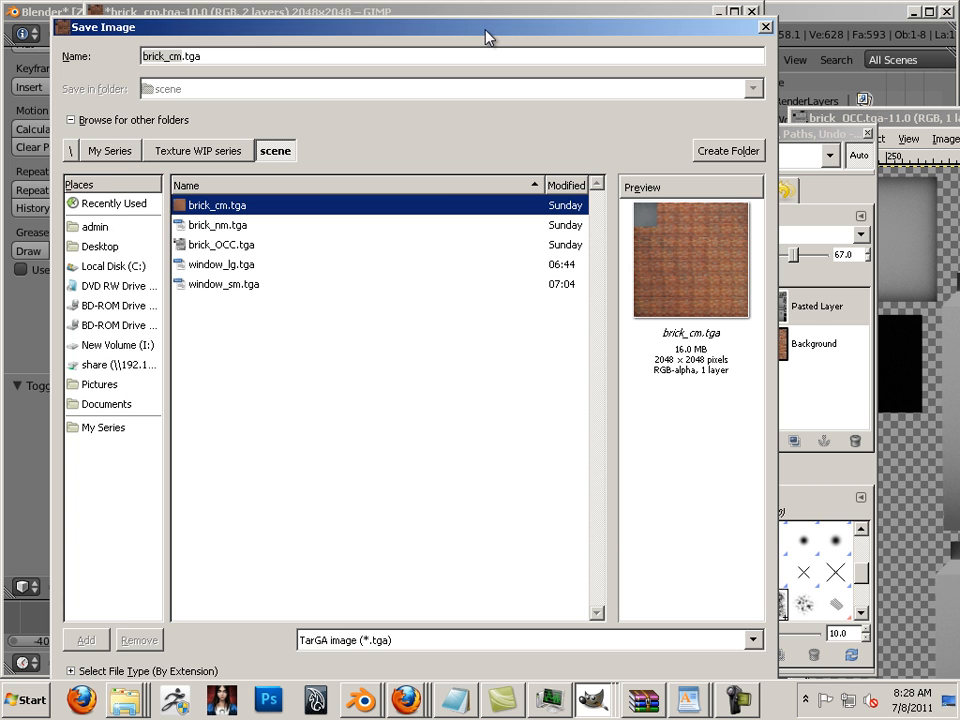
left_click_drag(487, 37, 517, 37)
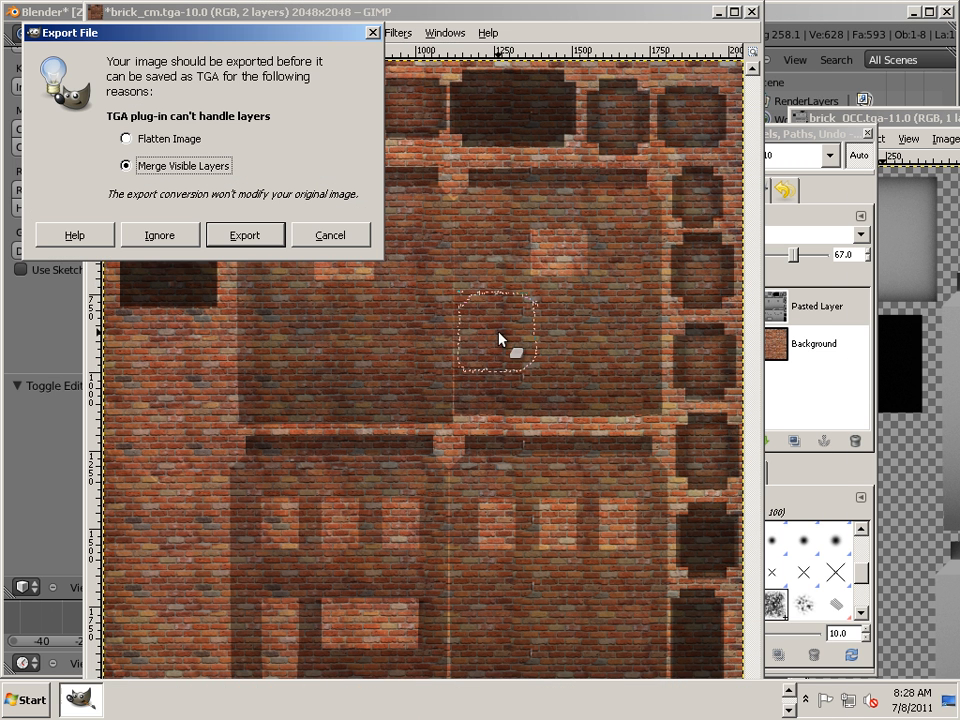
left_click(256, 242)
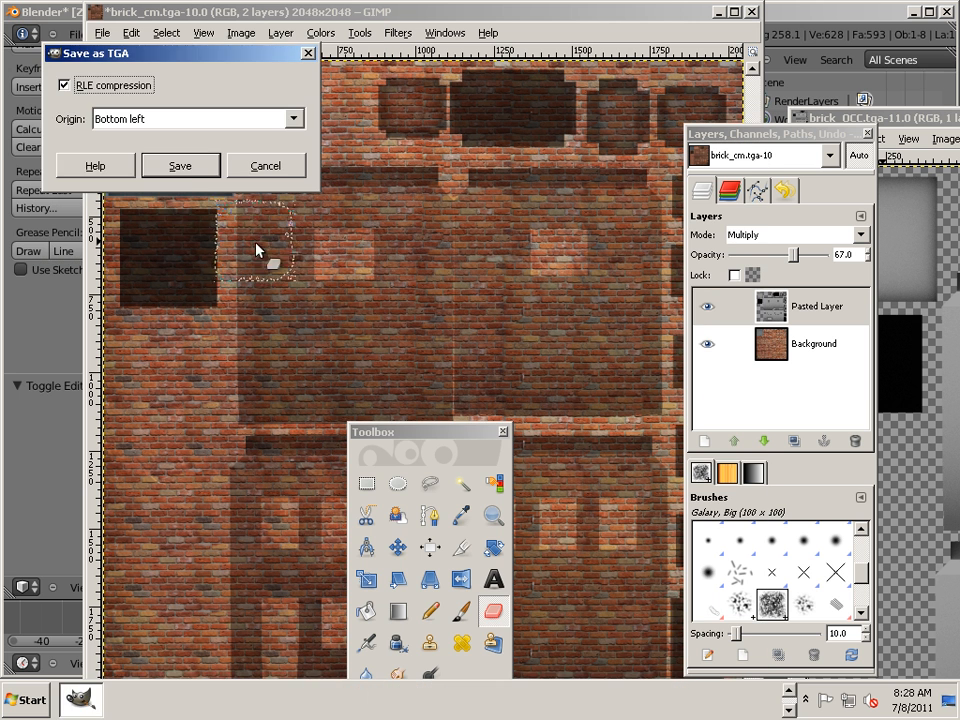
left_click(190, 170)
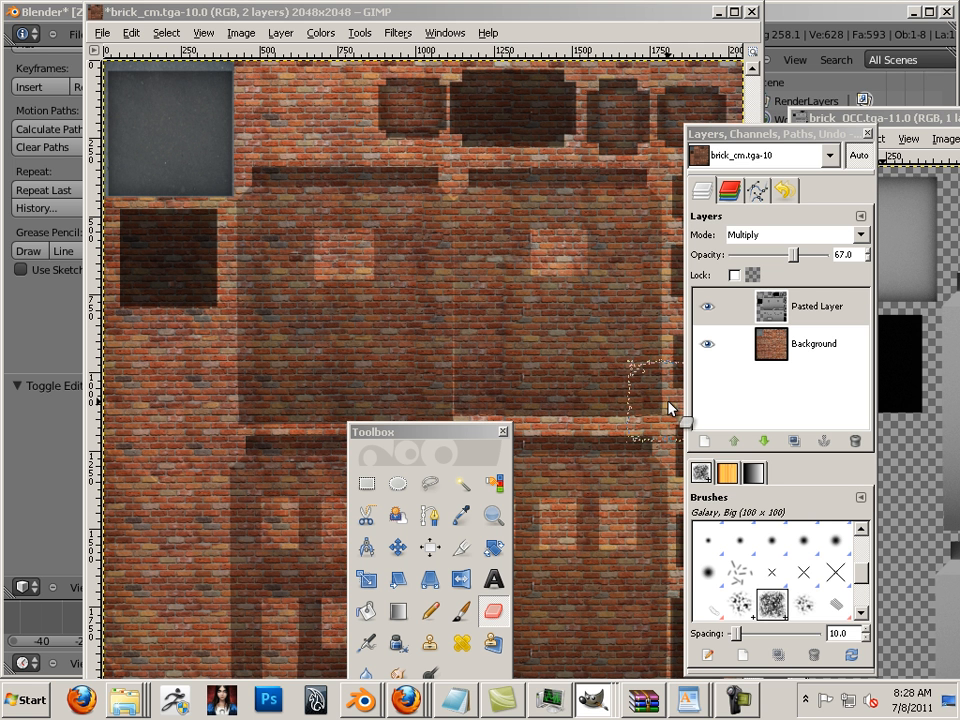
Hide the pasted layer and apply the Normalmap filter at scale 3.0 to the Background brick layer
left_click(705, 308)
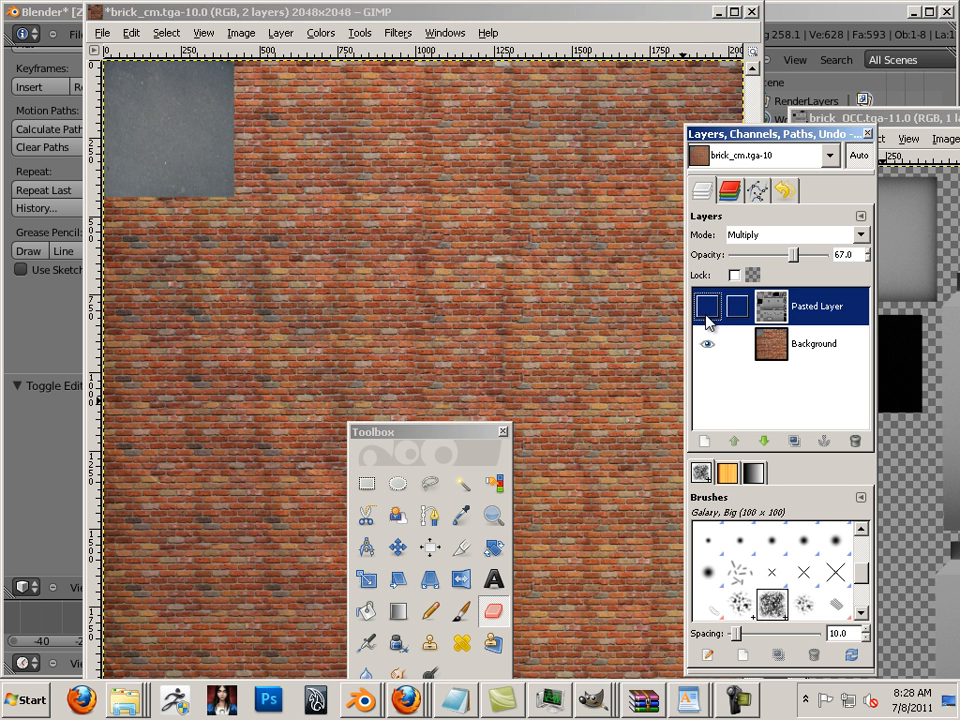
left_click(738, 345)
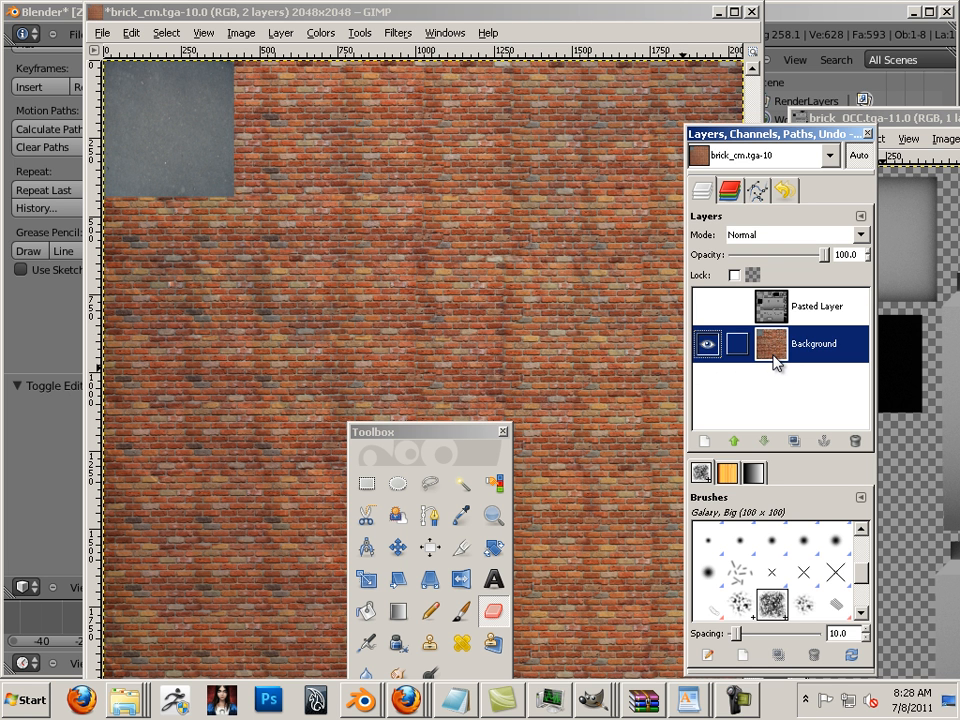
left_click(321, 33)
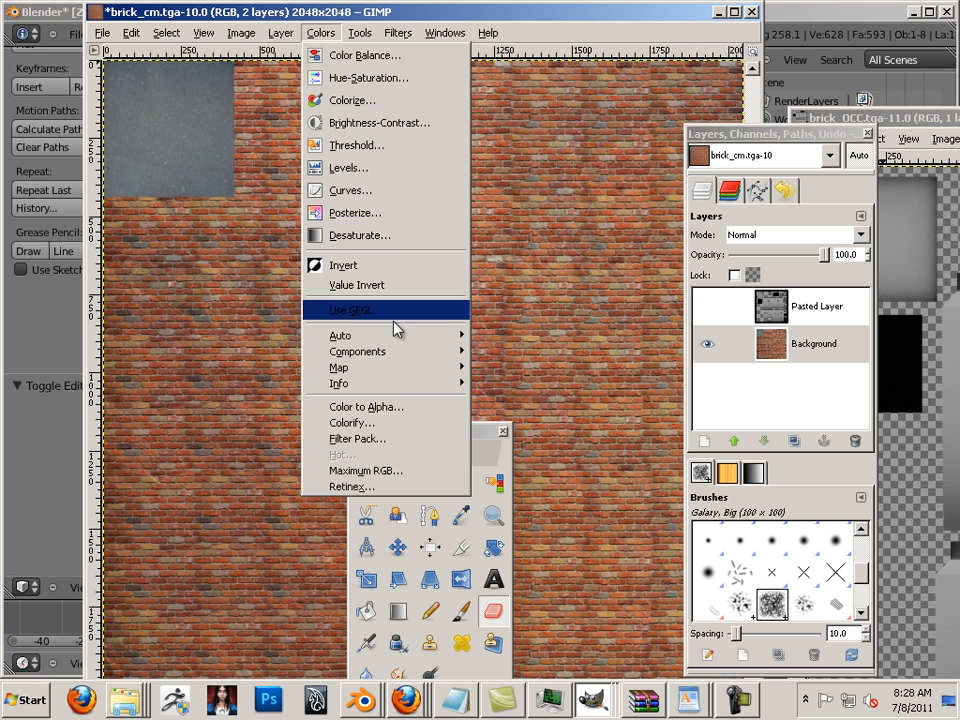
mouse_move(362, 40)
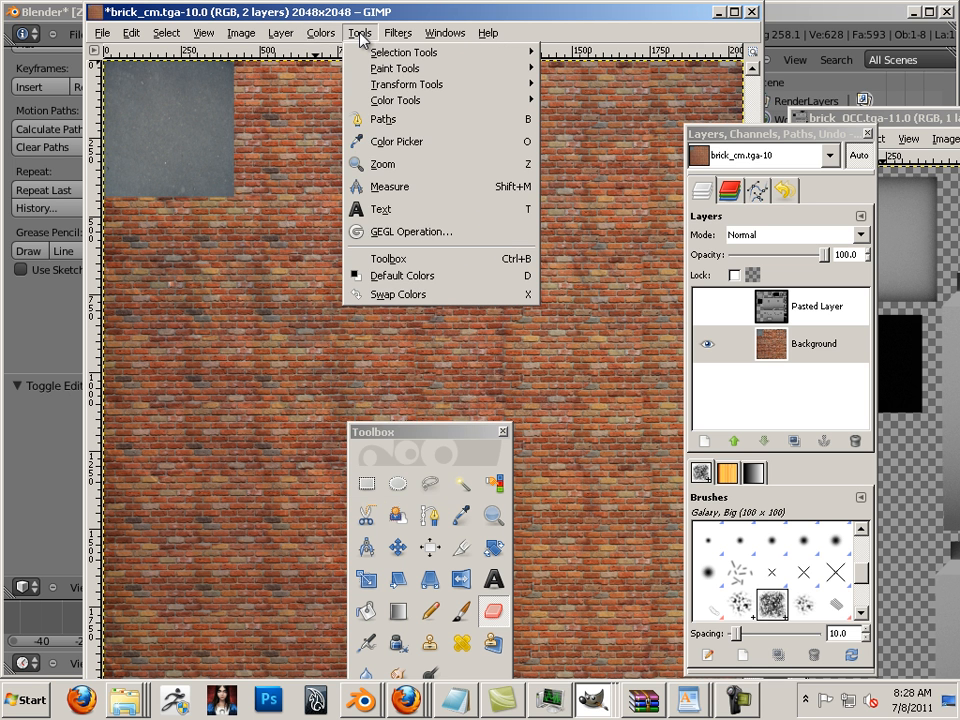
mouse_move(398, 33)
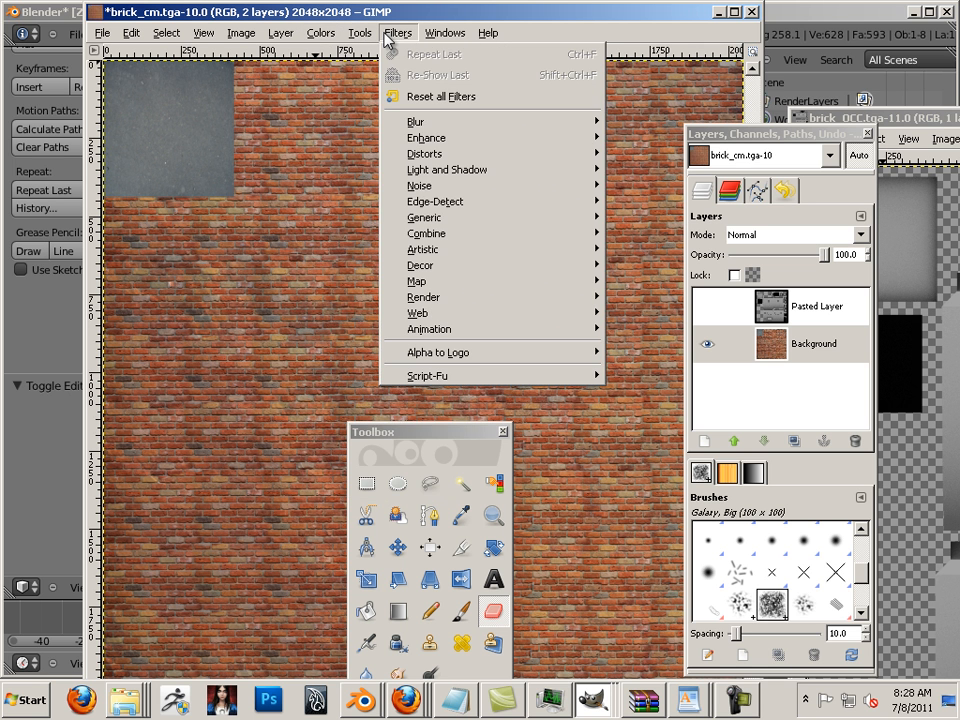
mouse_move(461, 279)
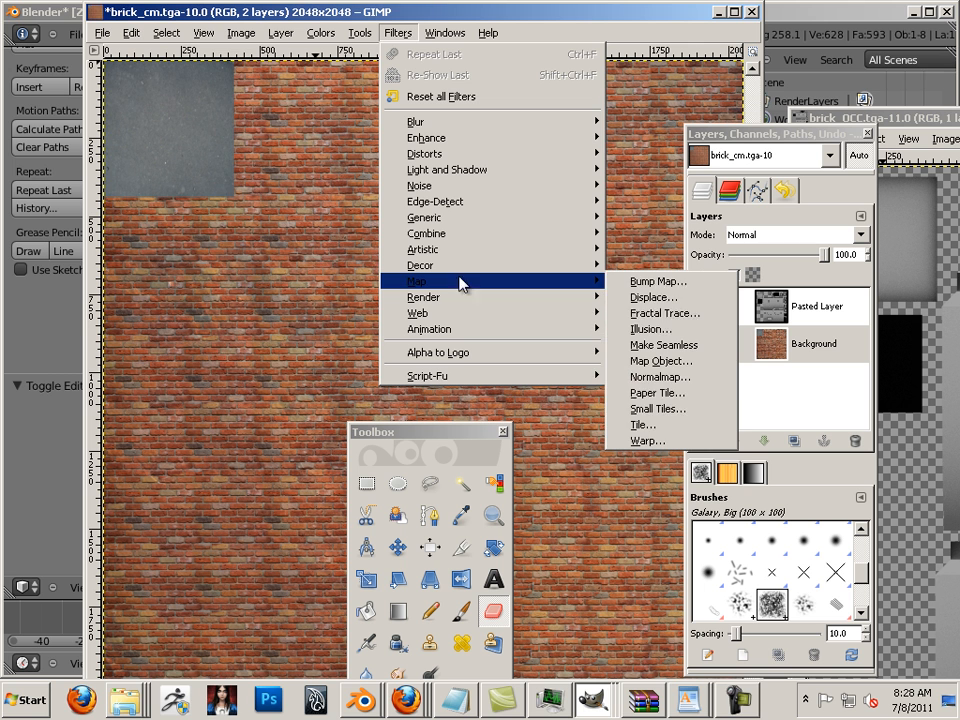
left_click(673, 376)
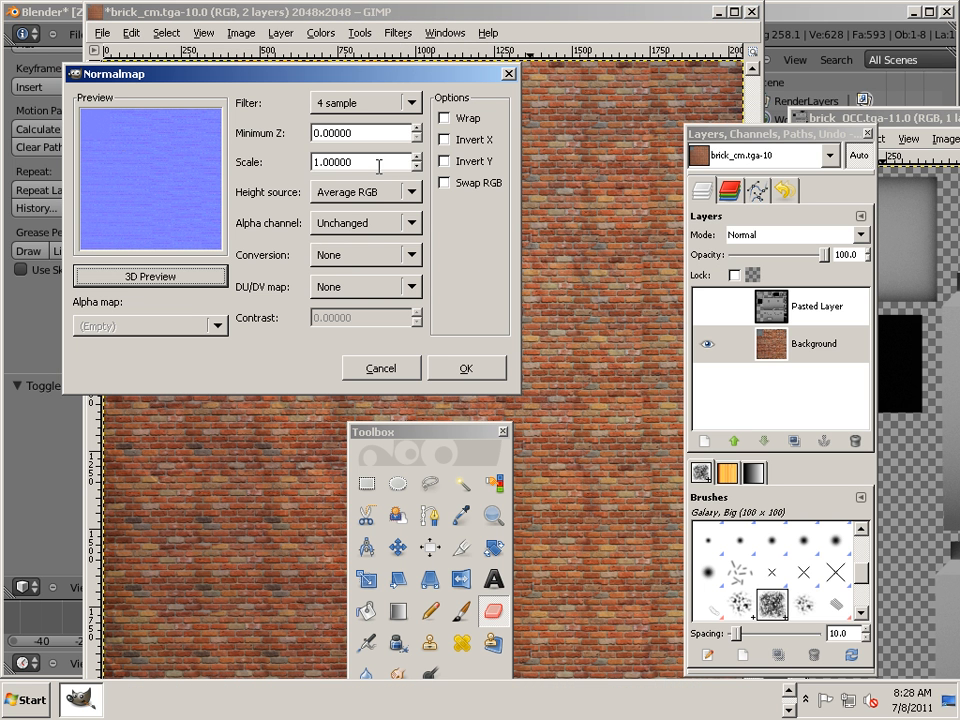
left_click(415, 157)
left_click(413, 156)
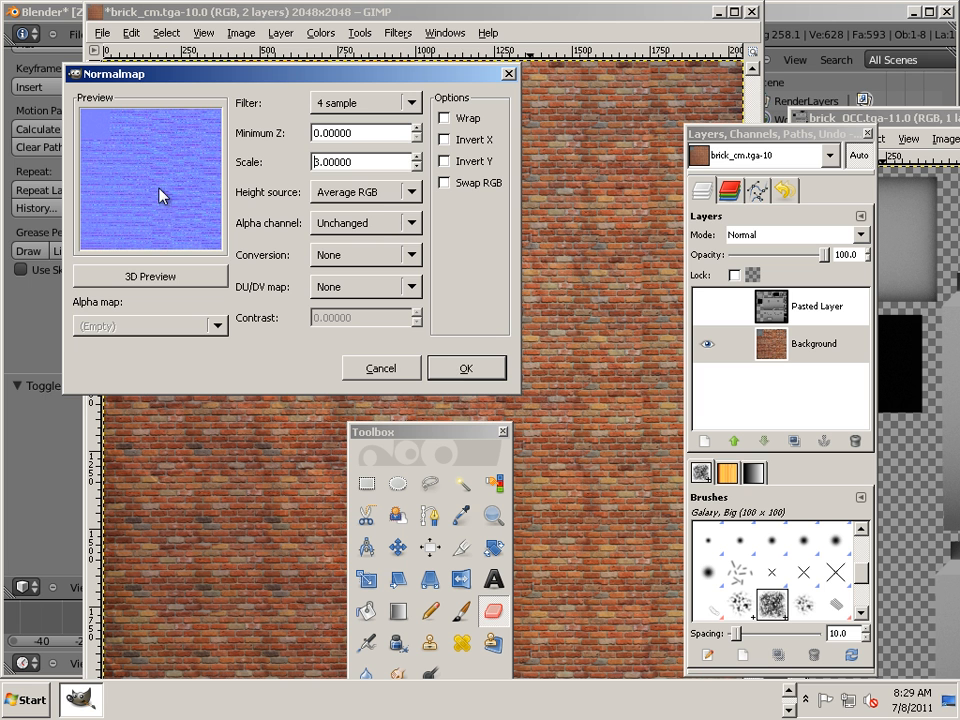
left_click(462, 368)
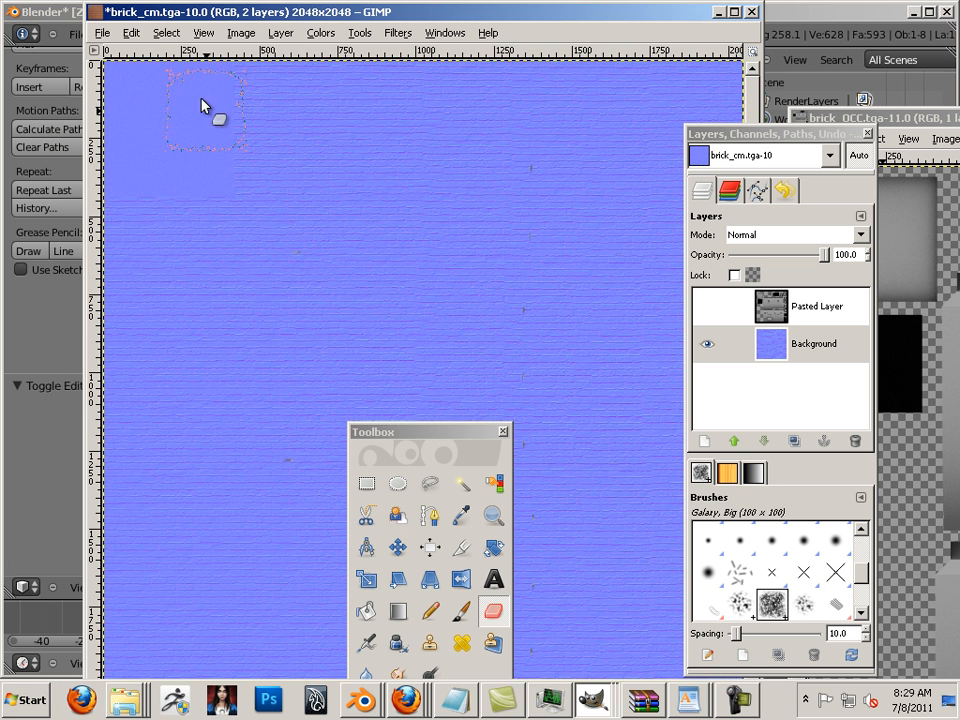
Export the normal map as brick_nm.tga with visible layers merged, then return to Blender
left_click(102, 33)
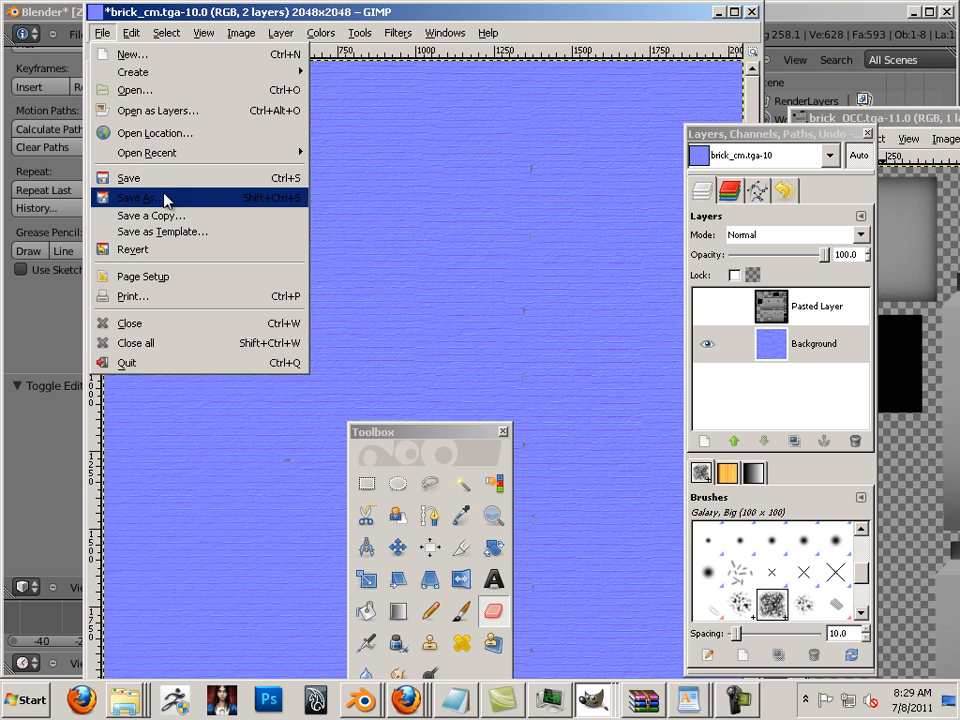
left_click(166, 199)
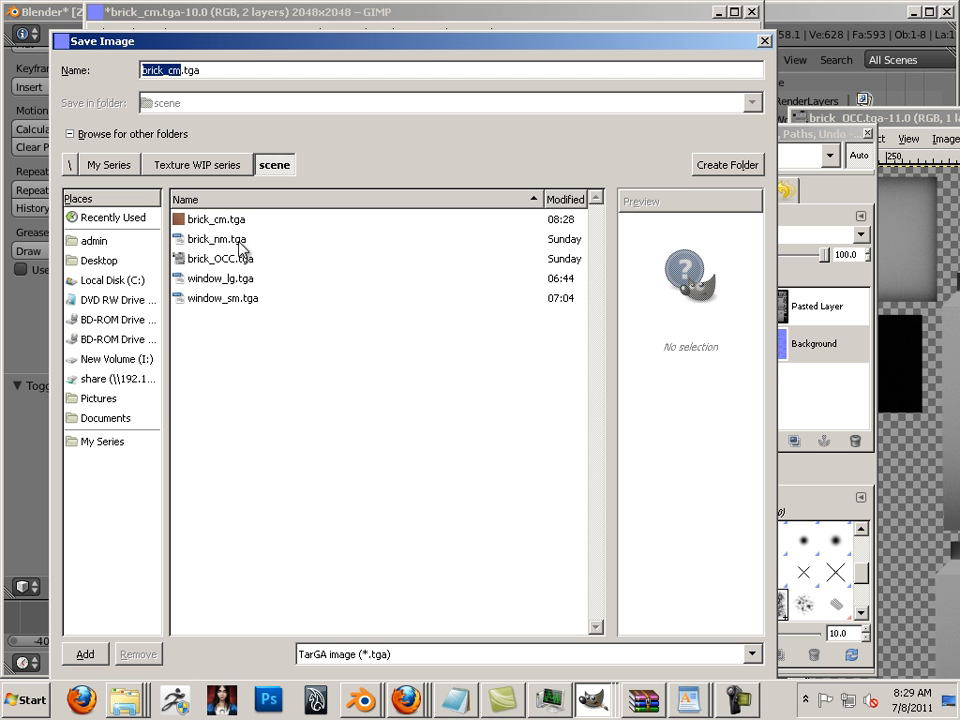
left_click(220, 246)
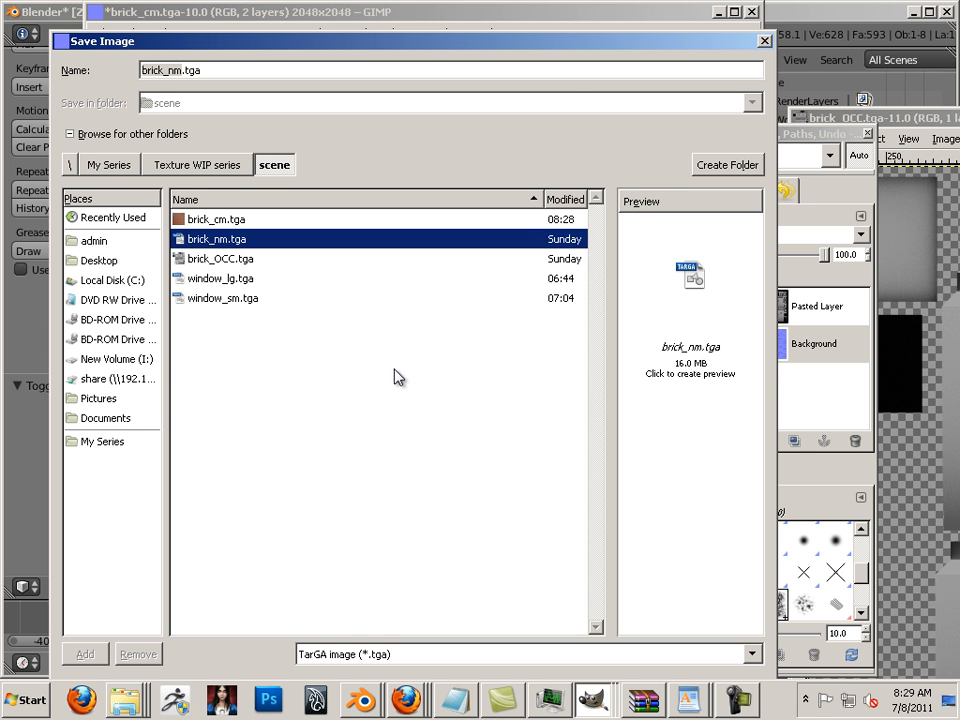
left_click_drag(533, 38, 535, 9)
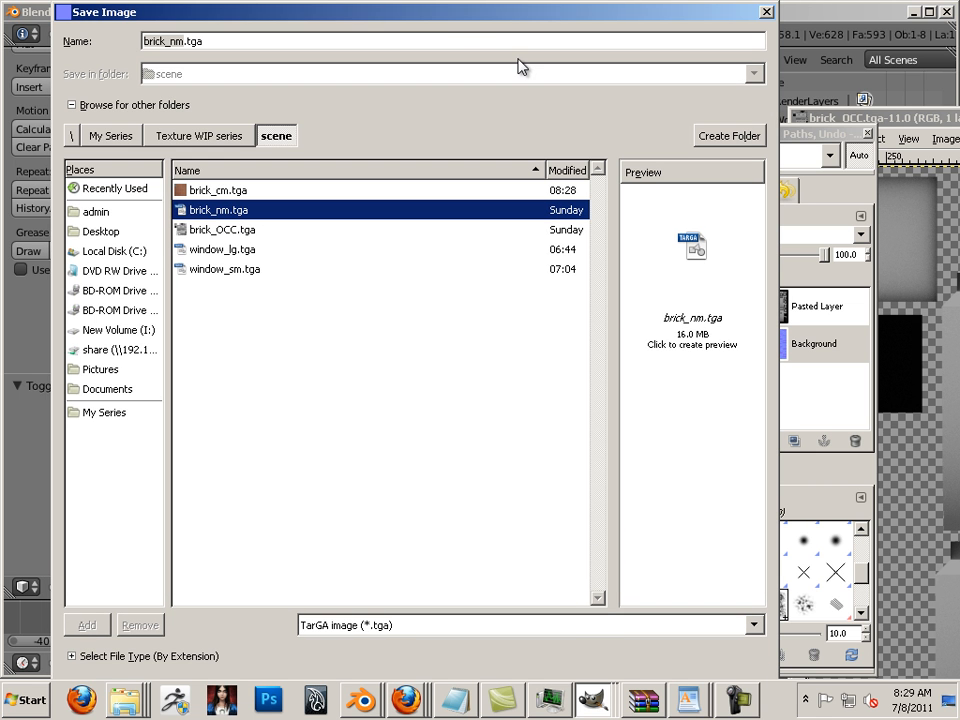
left_click_drag(453, 19, 959, 38)
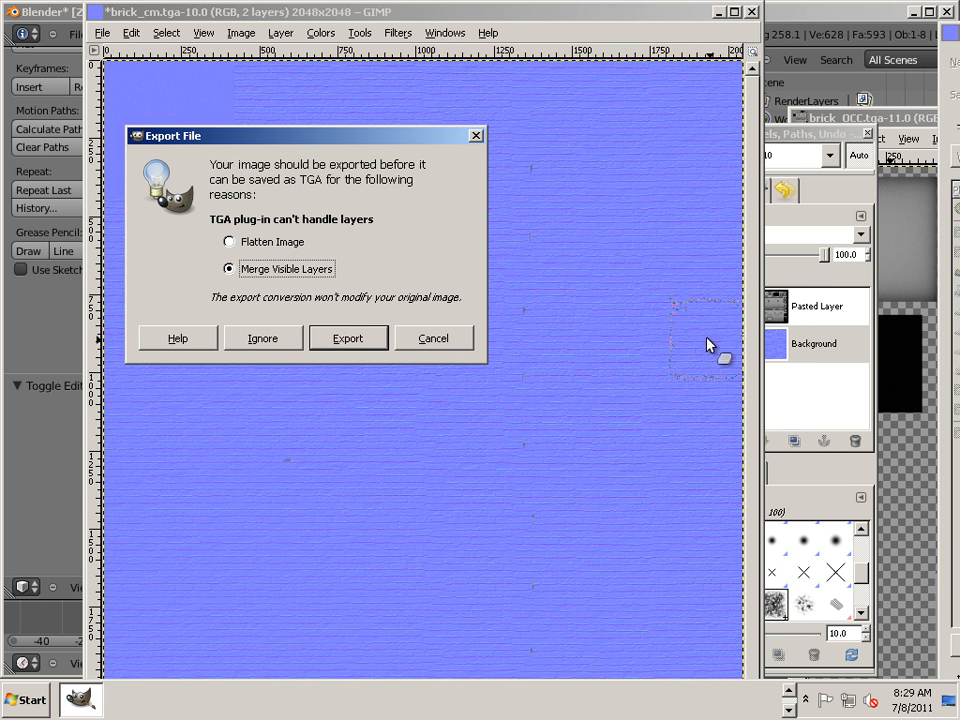
left_click(348, 345)
left_click(282, 268)
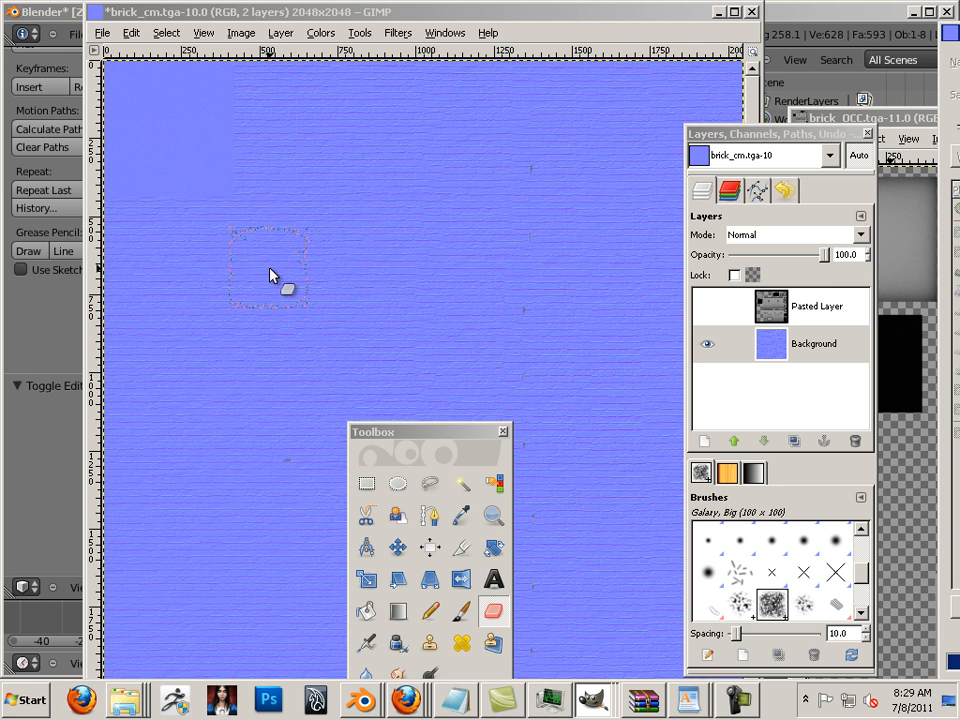
left_click(64, 437)
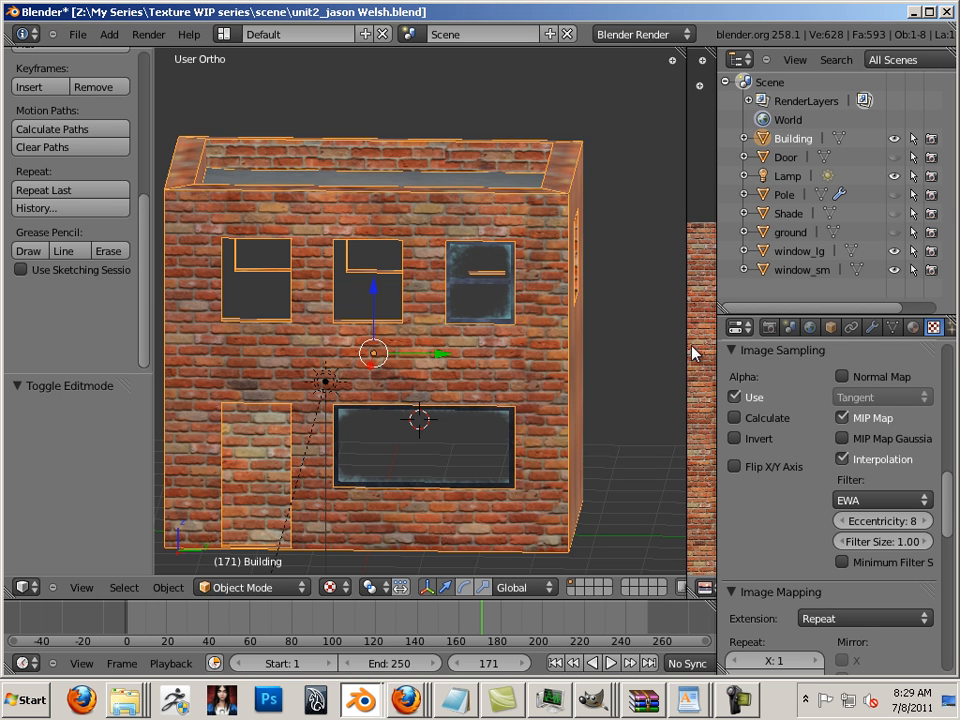
Widen the UV/Image editor and reload brick_cm.tga from disk
left_click_drag(686, 353, 340, 347)
left_click(455, 588)
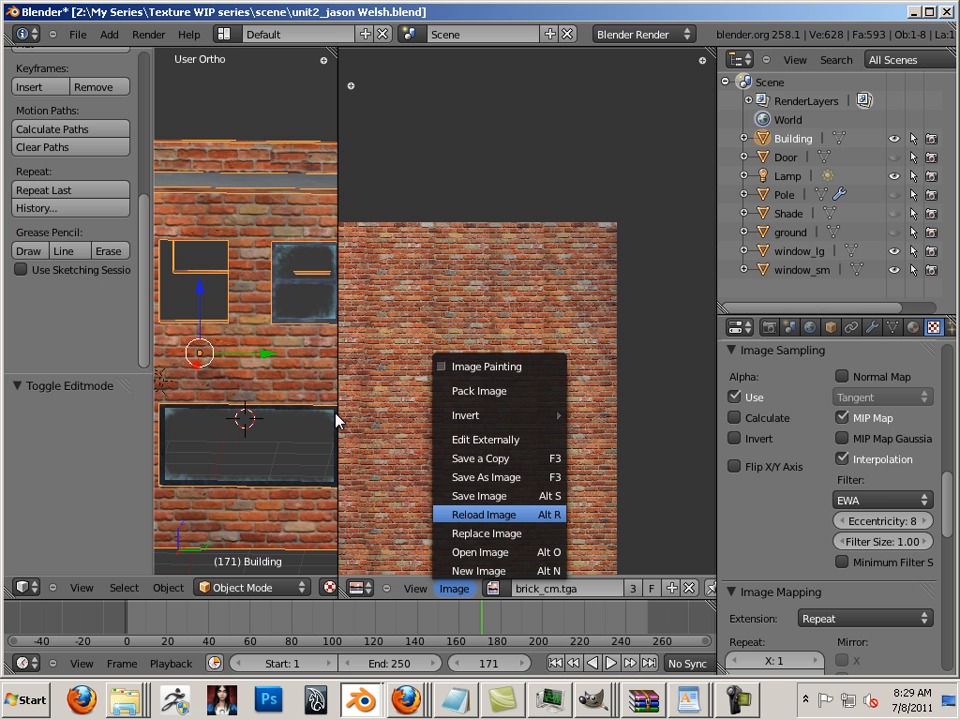
key("Return")
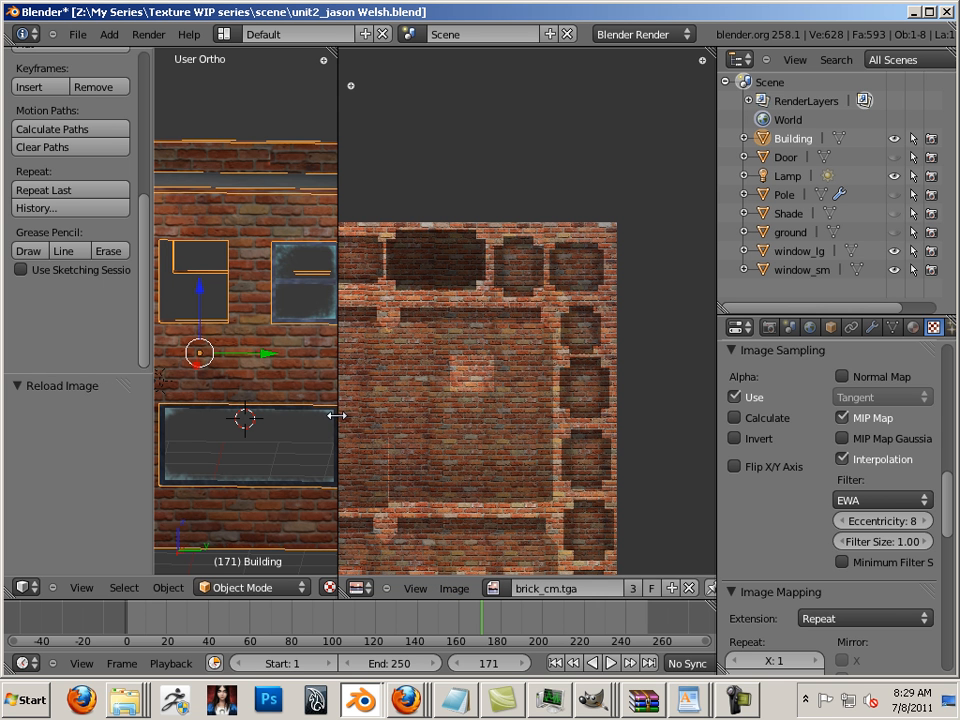
Orbit around the building, looking down on the roof and back to a close front view
left_click_drag(338, 420, 630, 440)
middle_click_drag(572, 457, 613, 374)
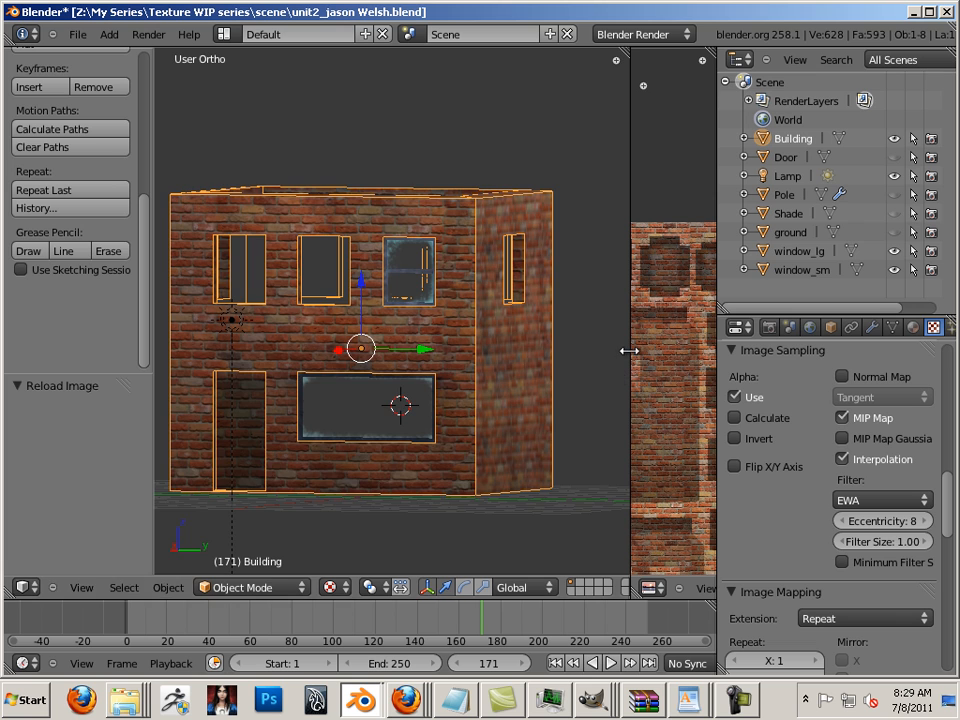
left_click_drag(629, 351, 621, 350)
middle_click_drag(546, 300, 580, 412)
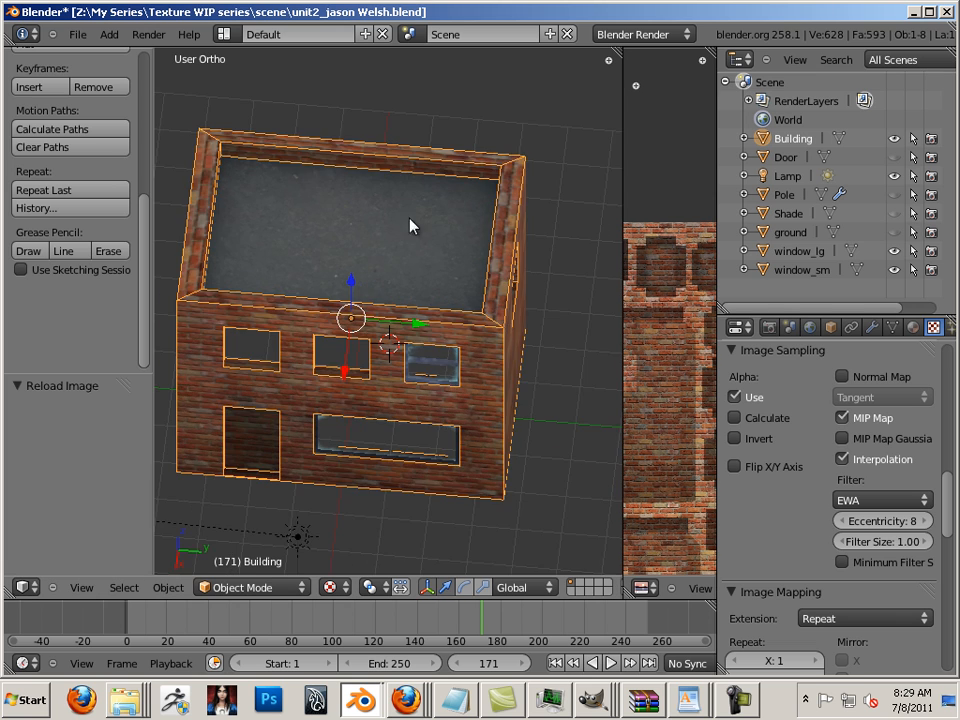
middle_click_drag(481, 376, 575, 336)
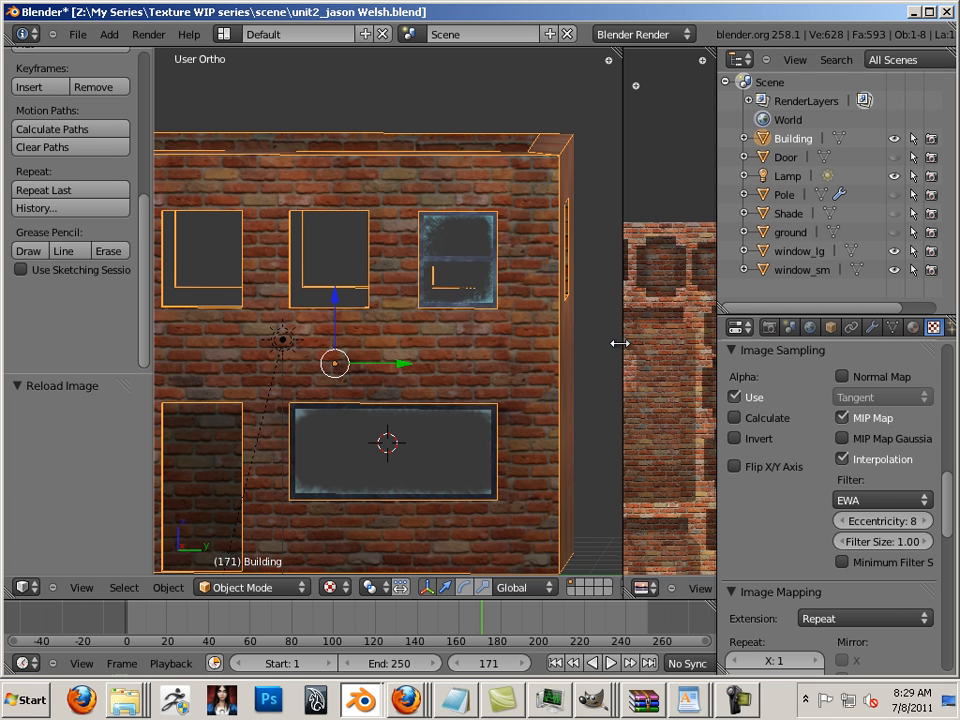
left_click_drag(620, 343, 506, 338)
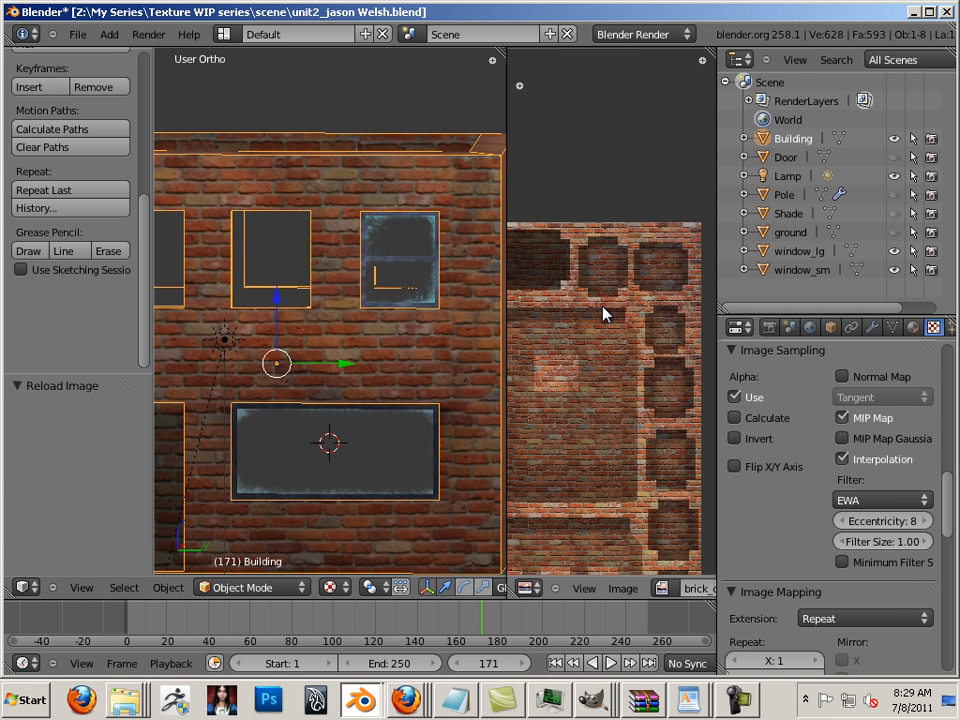
Unlink Texture.004 from the Brick material and move Texture.003 up directly below Texture.002
left_click_drag(717, 346, 538, 349)
left_click(733, 327)
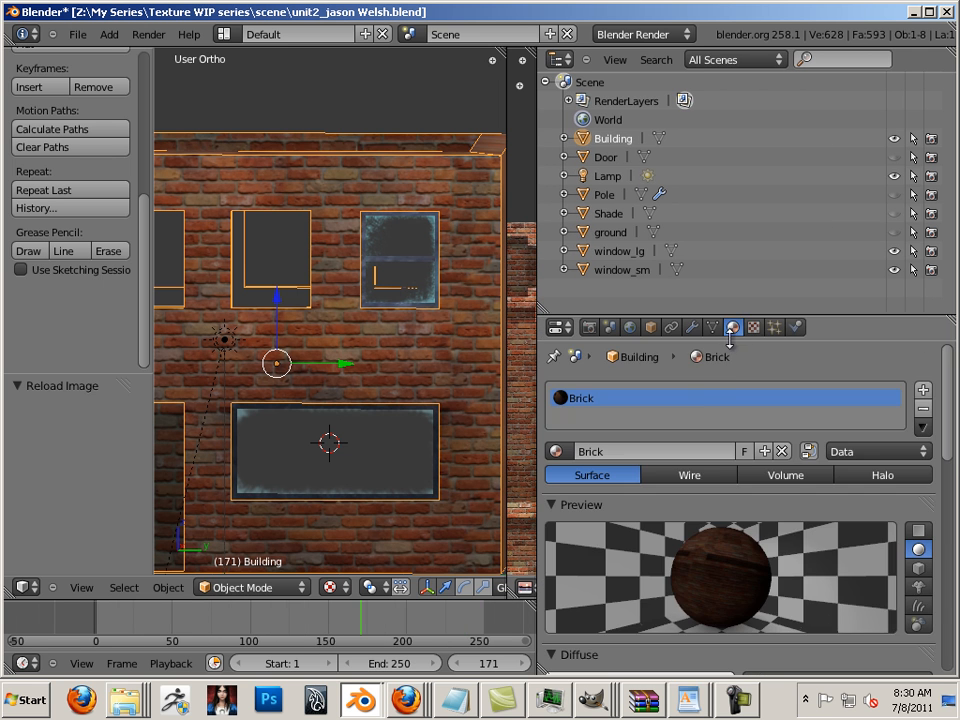
left_click(755, 329)
scroll(887, 450, "up", 12)
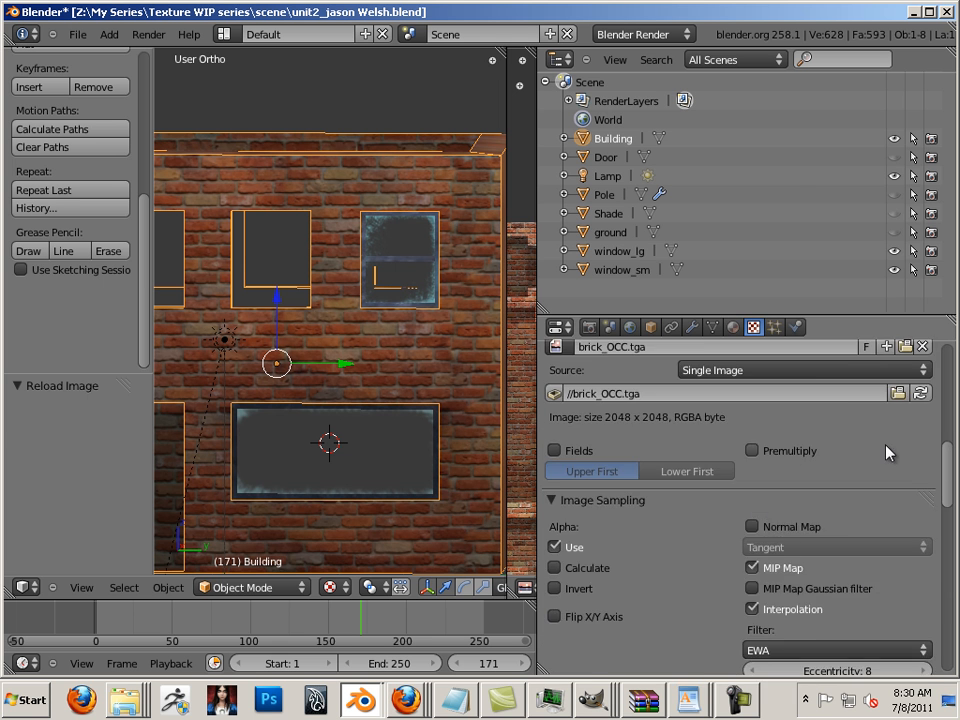
scroll(895, 460, "up", 4)
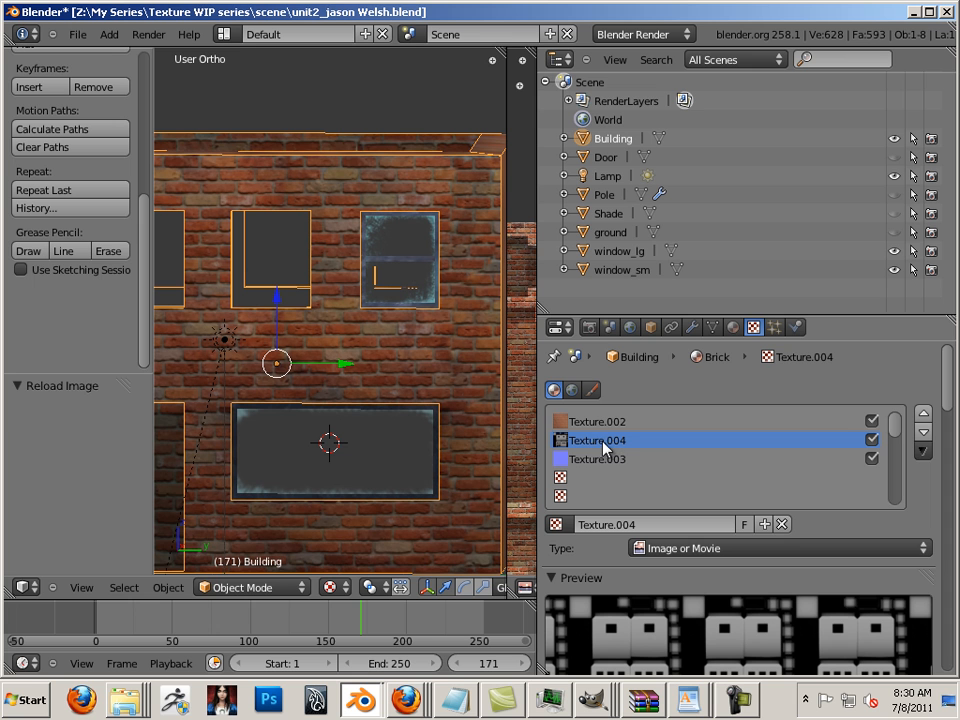
left_click(784, 525)
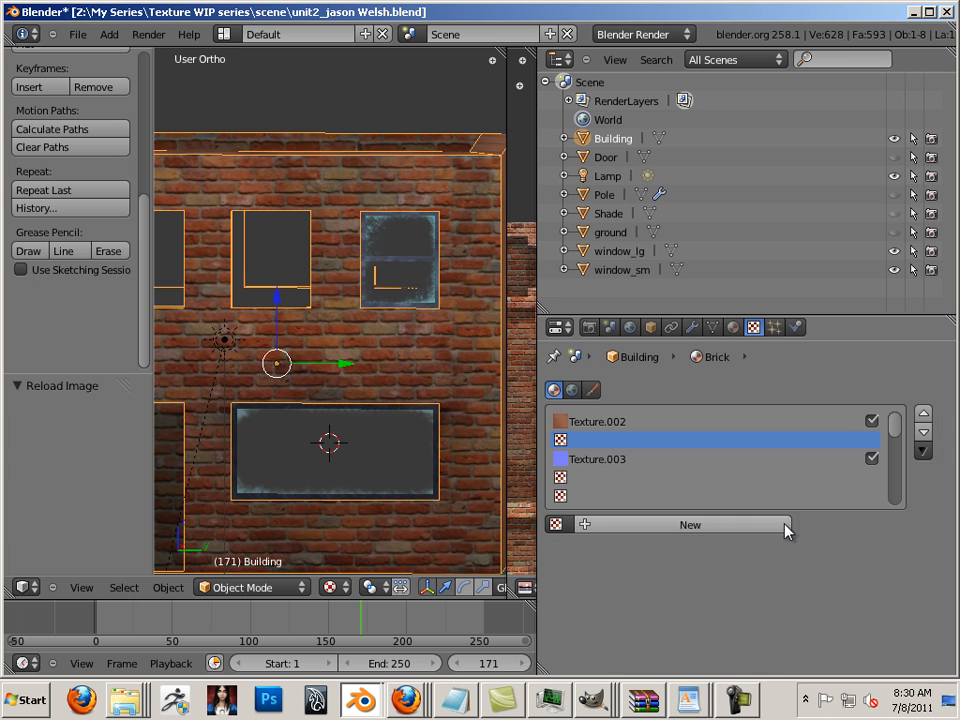
left_click(605, 458)
left_click(923, 412)
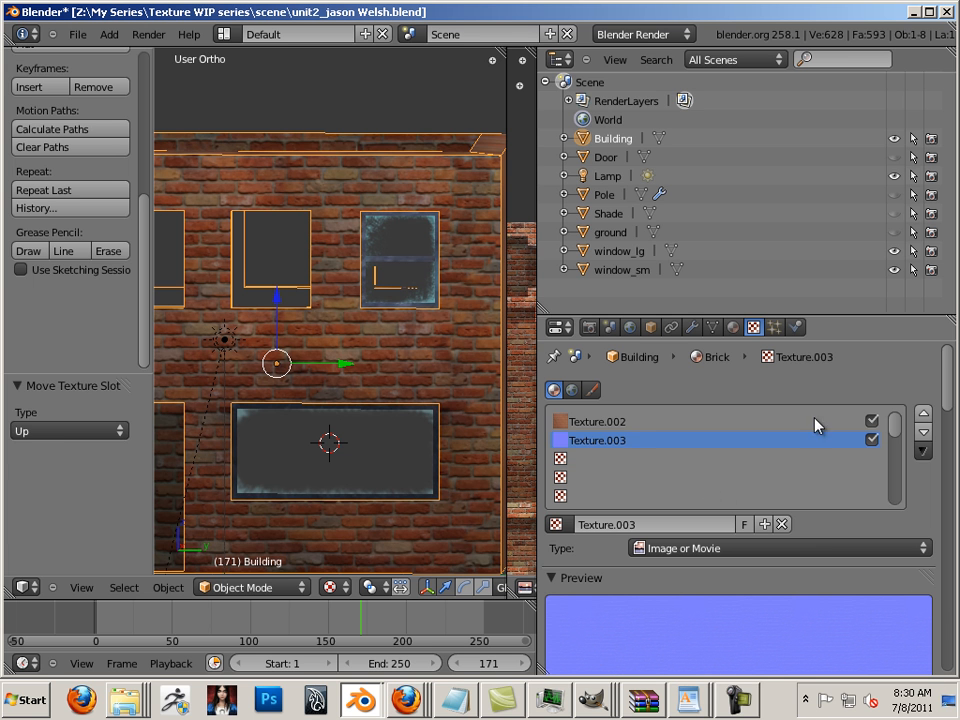
left_click(640, 422)
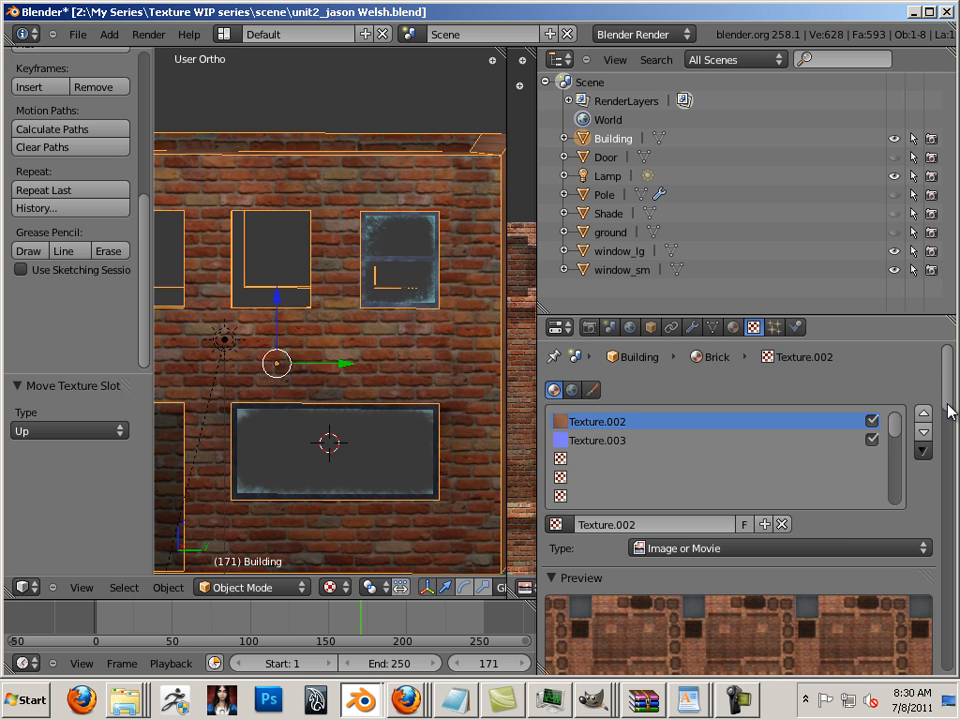
scroll(948, 410, "down", 8)
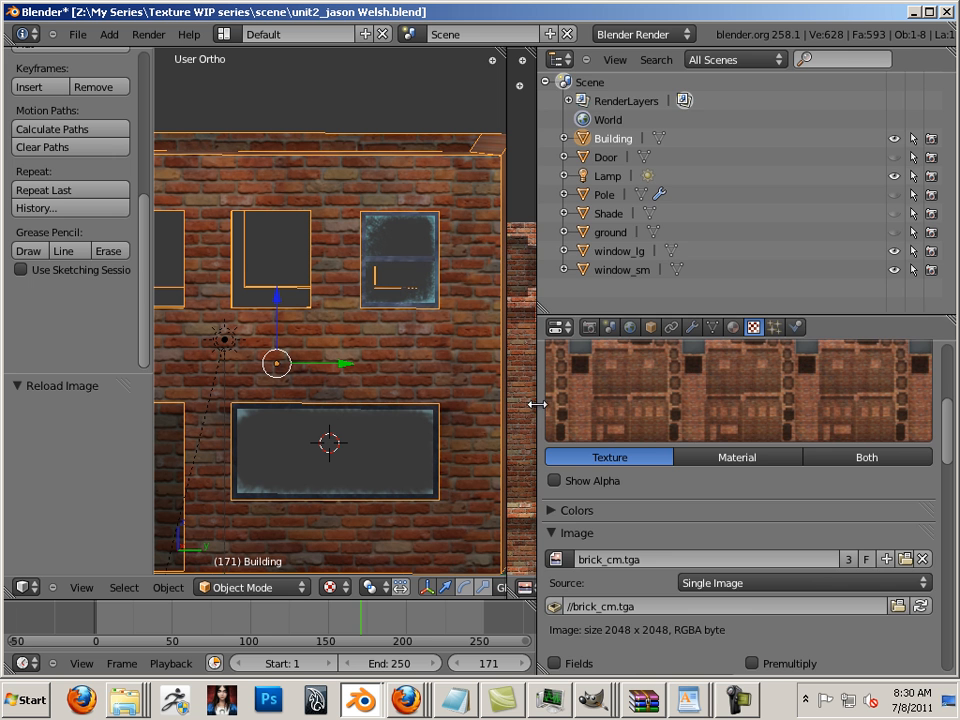
Widen the 3D view and set the viewport shading to GLSL in the N panel
left_click_drag(538, 404, 927, 404)
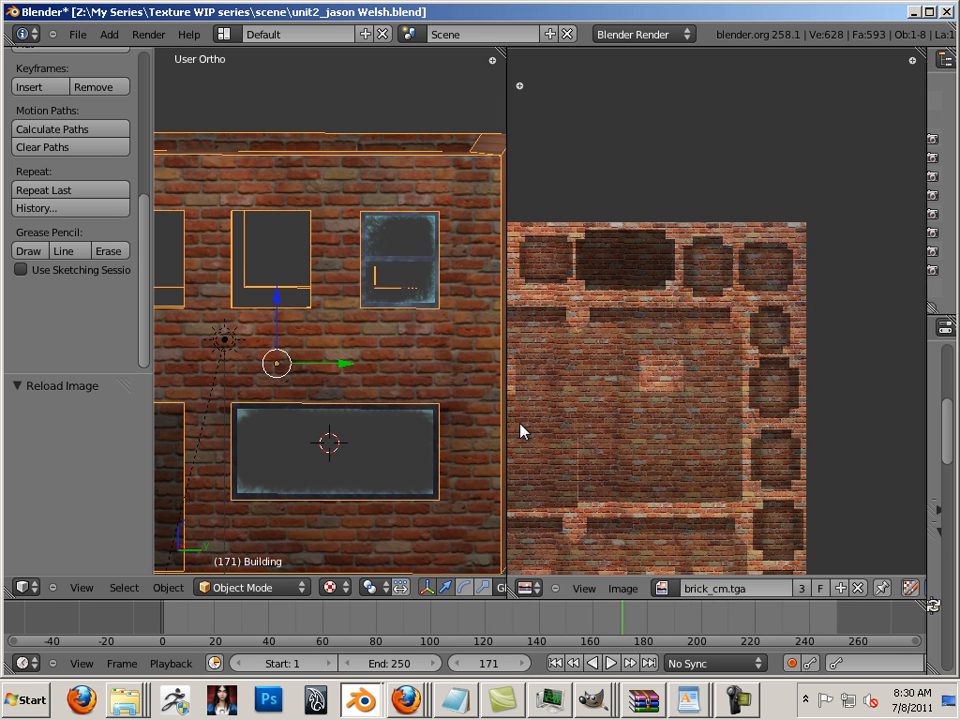
left_click_drag(506, 416, 816, 420)
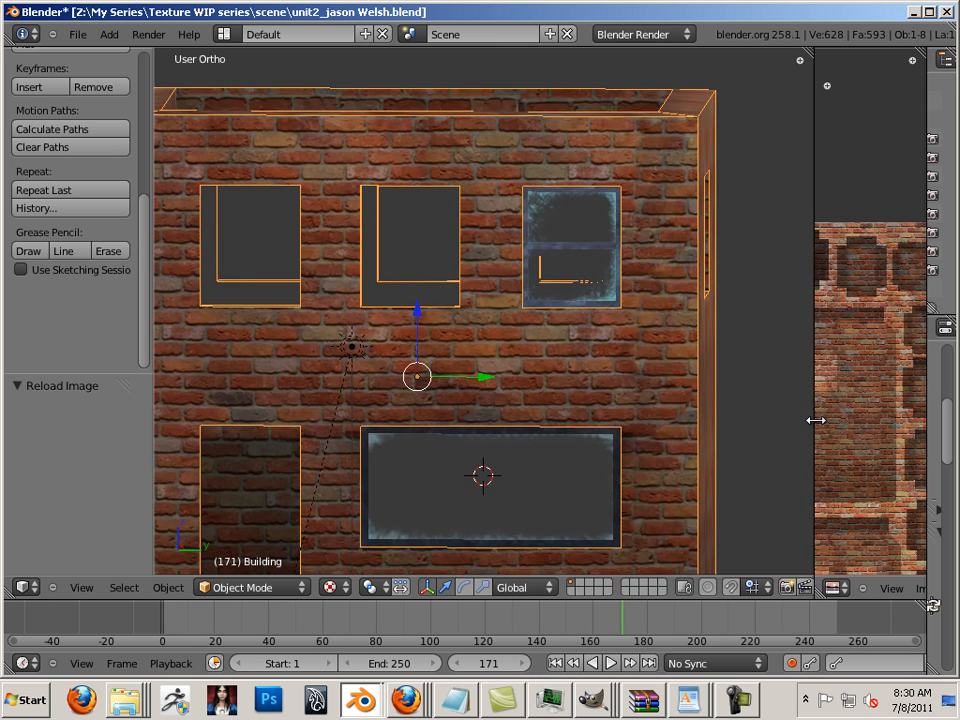
scroll(656, 392, "down", 3)
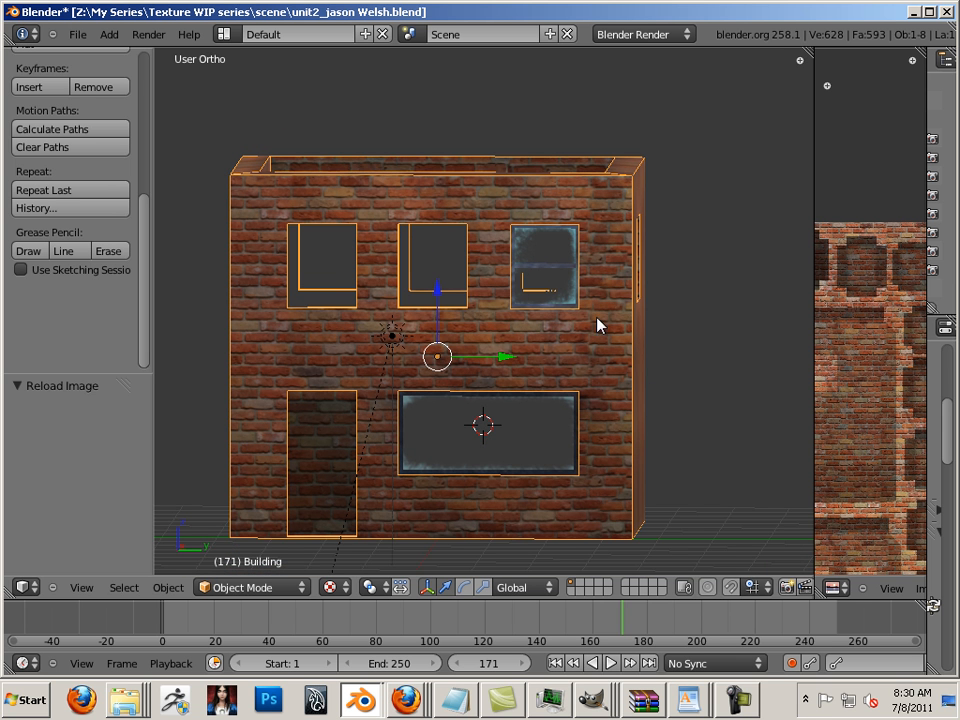
key("n")
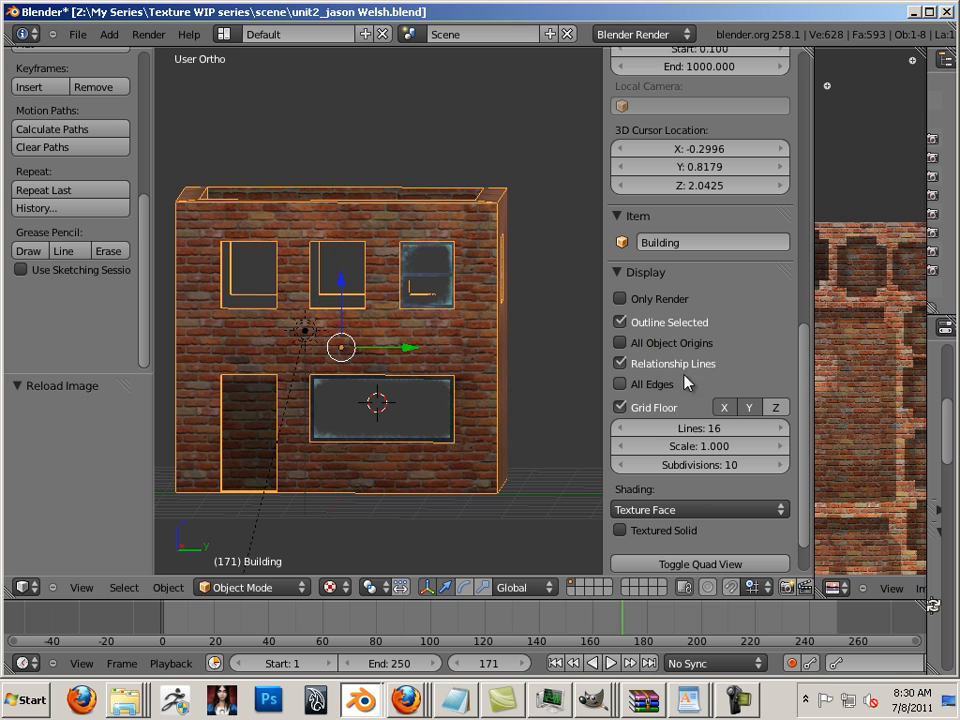
scroll(724, 332, "down", 2)
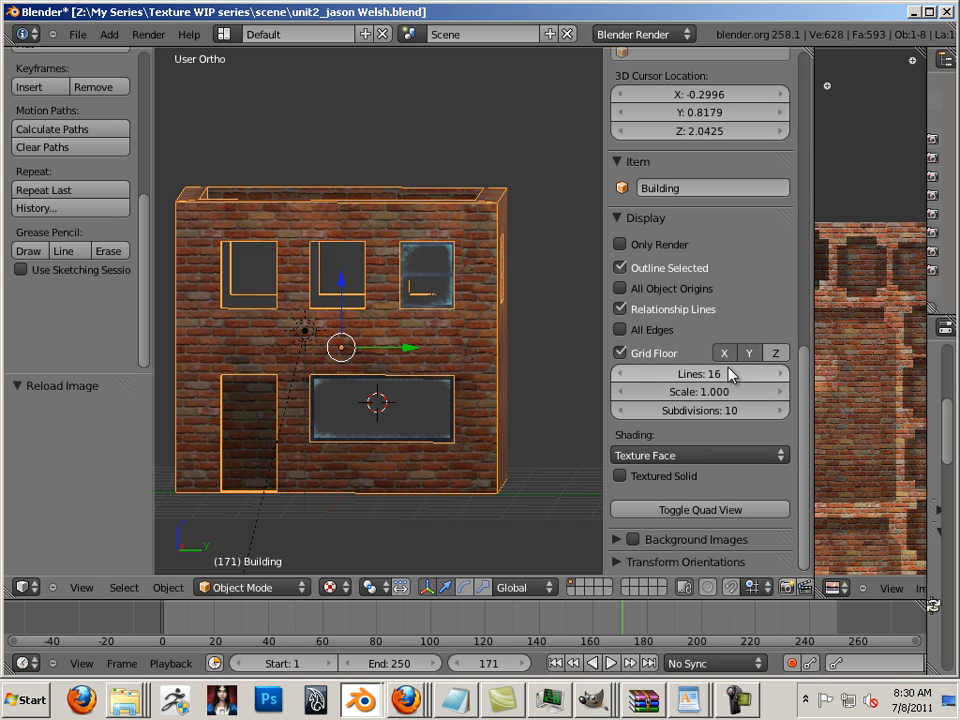
left_click(697, 455)
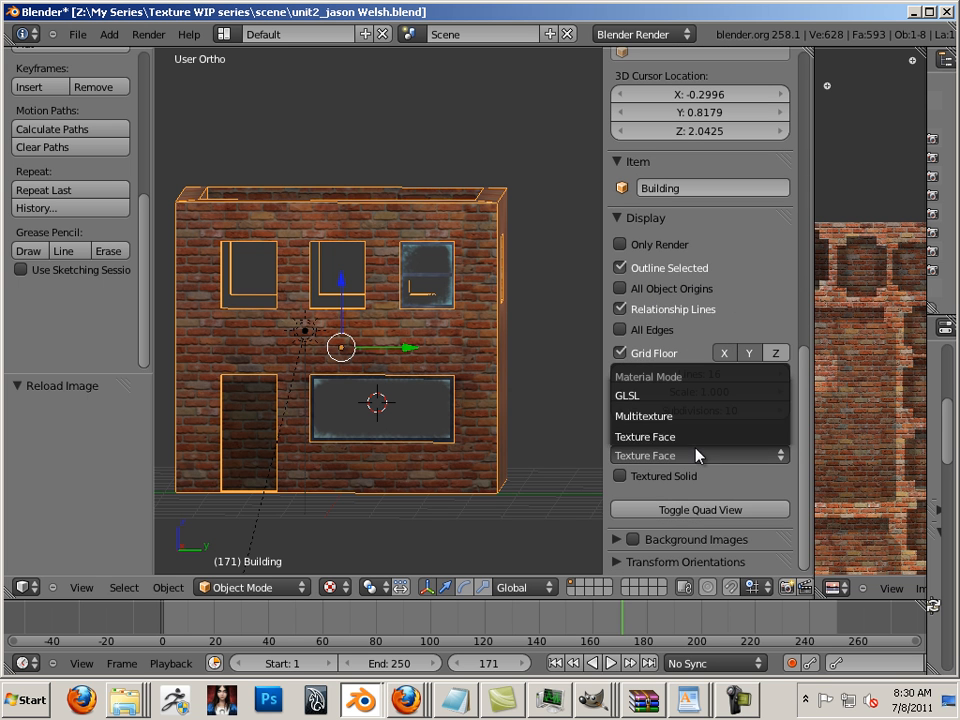
left_click(662, 396)
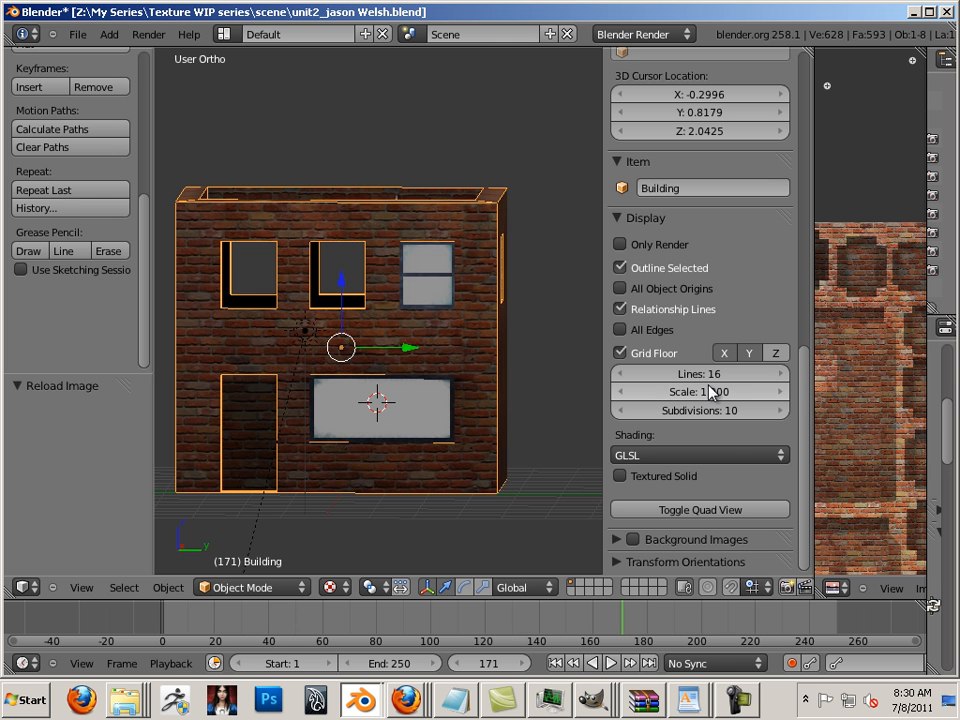
Orbit around the GLSL-shaded building's front and right side, narrowing the side panel
middle_click_drag(544, 386, 530, 400)
scroll(528, 400, "up", 5)
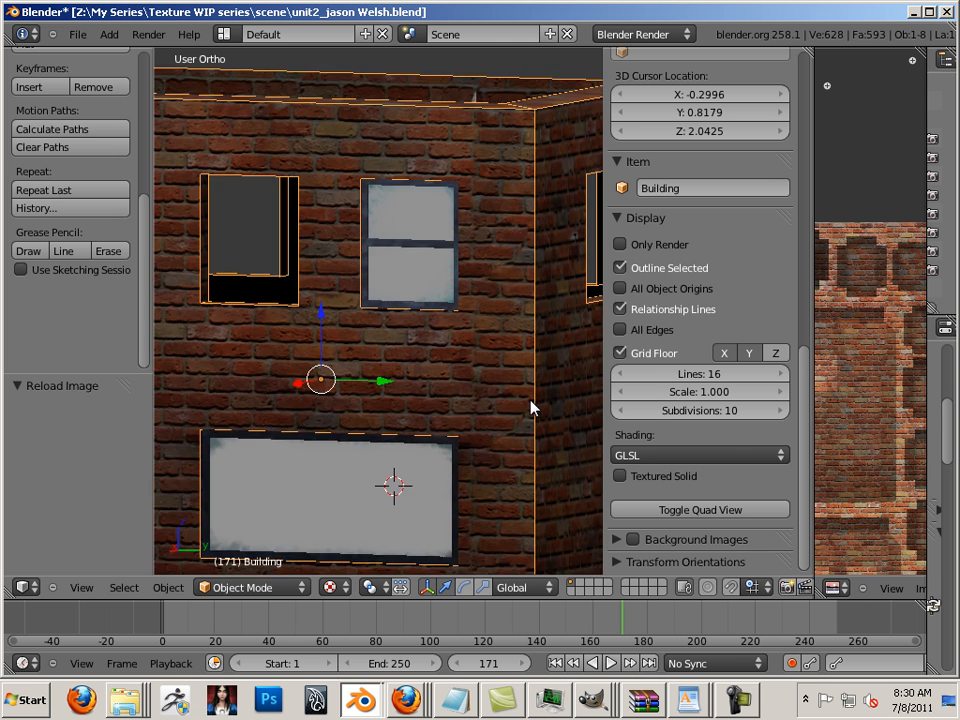
middle_click_drag(459, 402, 435, 400)
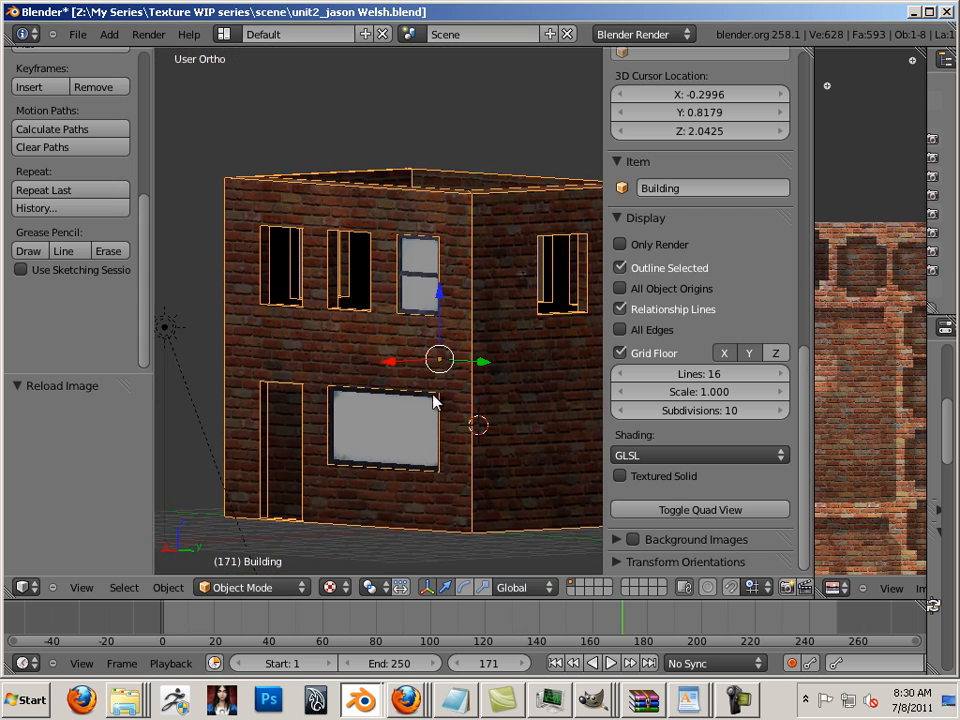
middle_click_drag(255, 360, 369, 371)
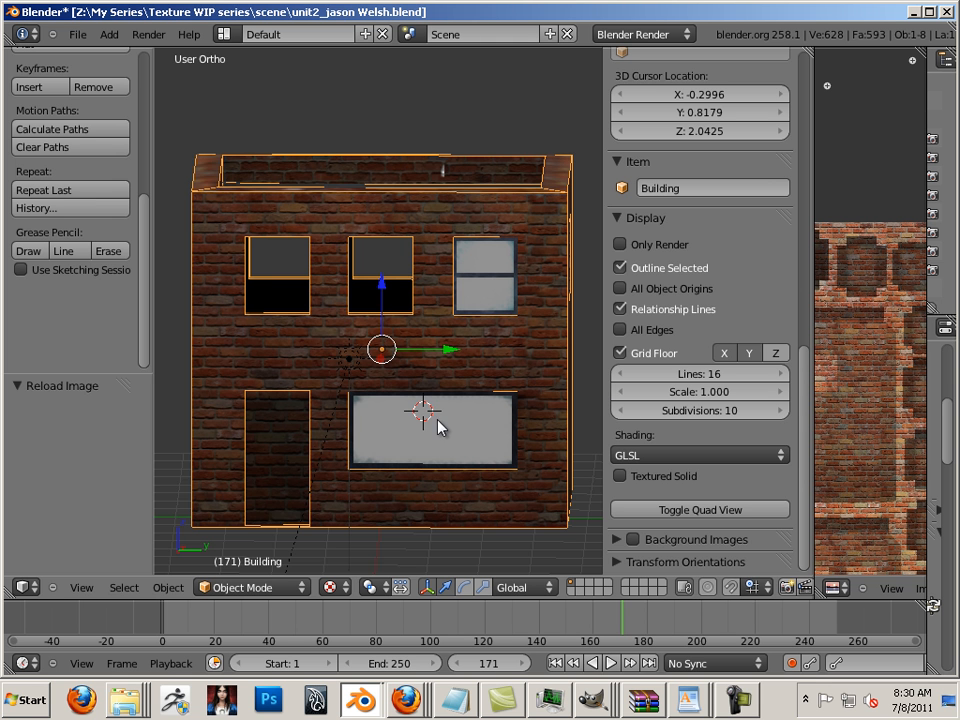
middle_click_drag(542, 446, 432, 455)
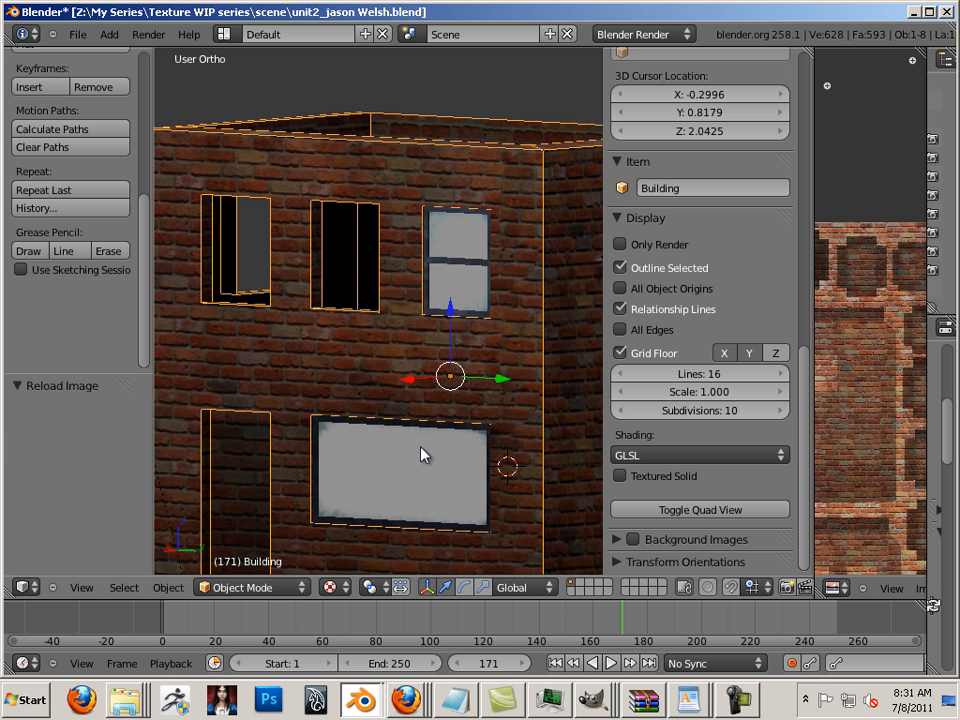
middle_click_drag(478, 444, 571, 464)
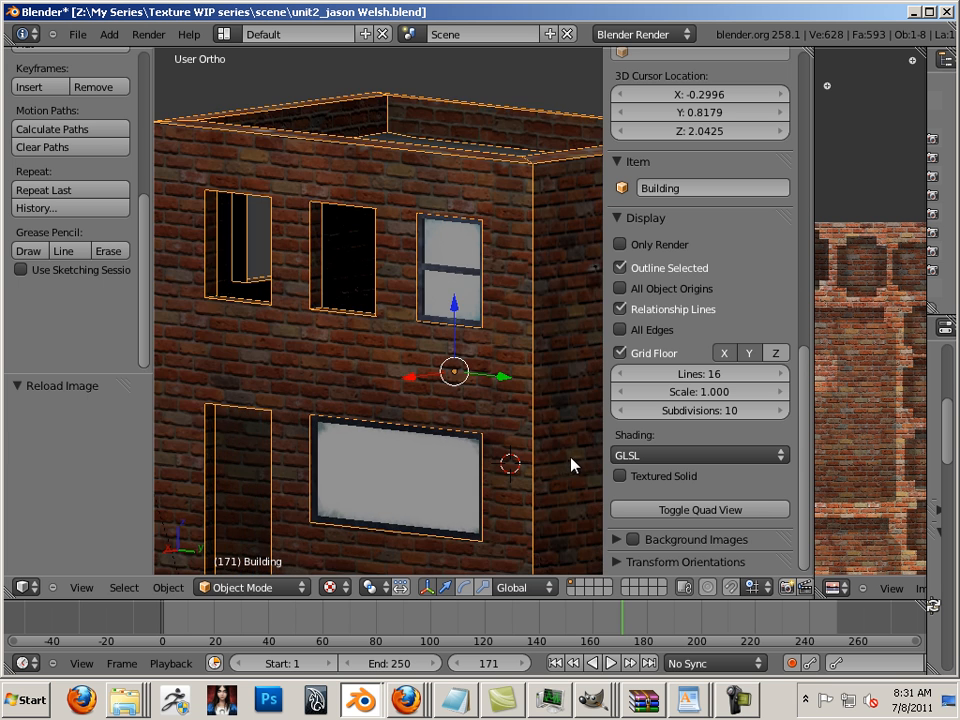
left_click_drag(604, 421, 713, 432)
scroll(617, 420, "down", 2)
middle_click_drag(617, 420, 531, 407, "shift")
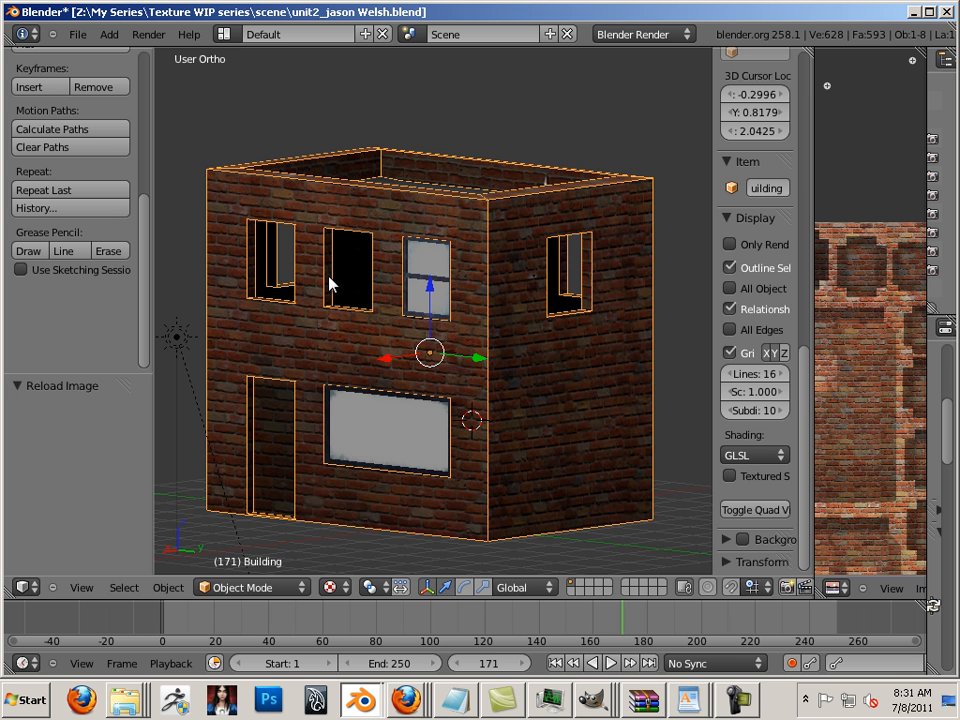
middle_click_drag(330, 285, 388, 248)
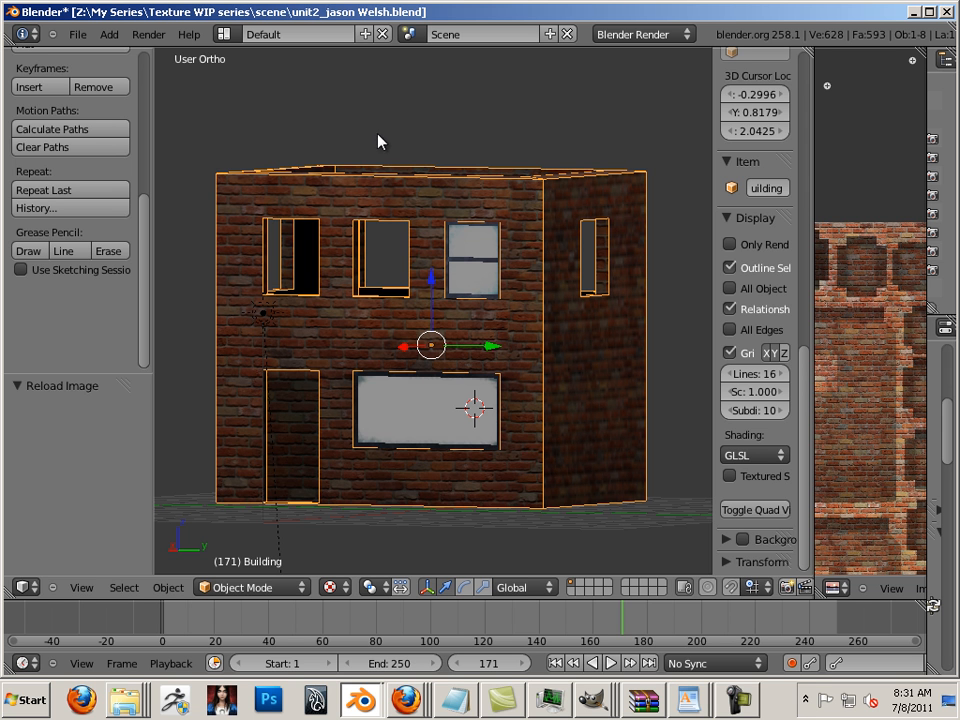
Switch viewport shading to Texture Face and save the Unit2 .blend file
left_click(755, 454)
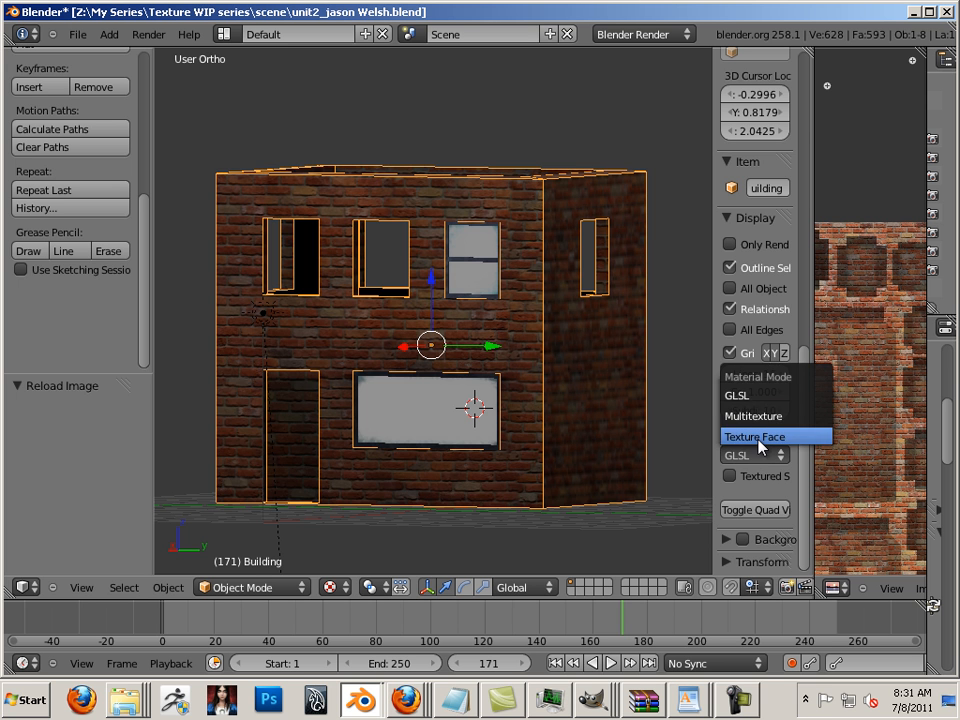
left_click(760, 440)
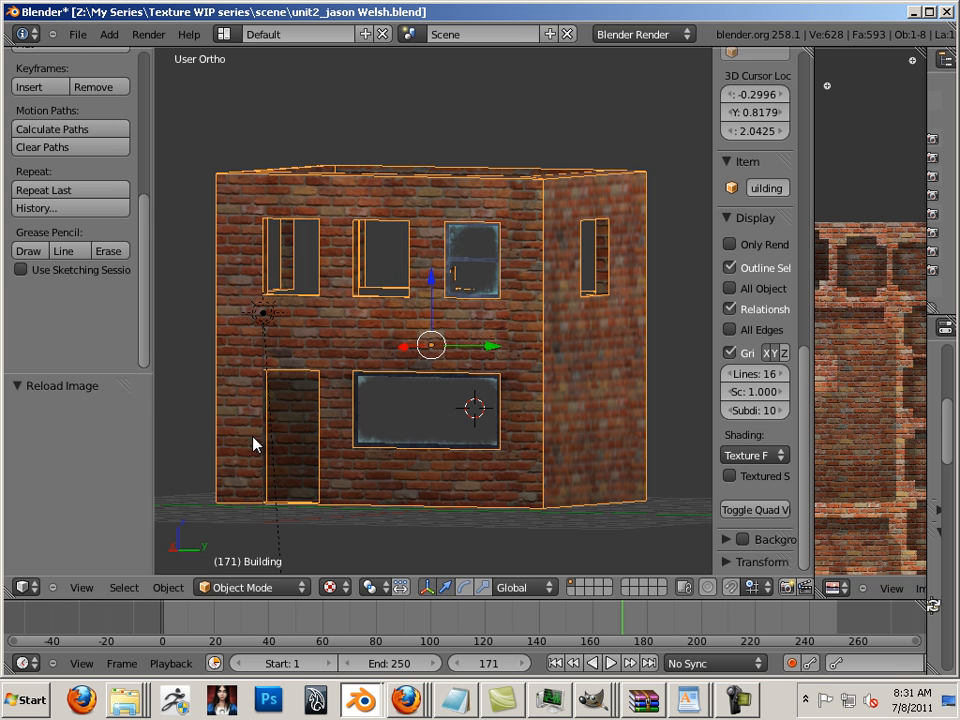
left_click(77, 34)
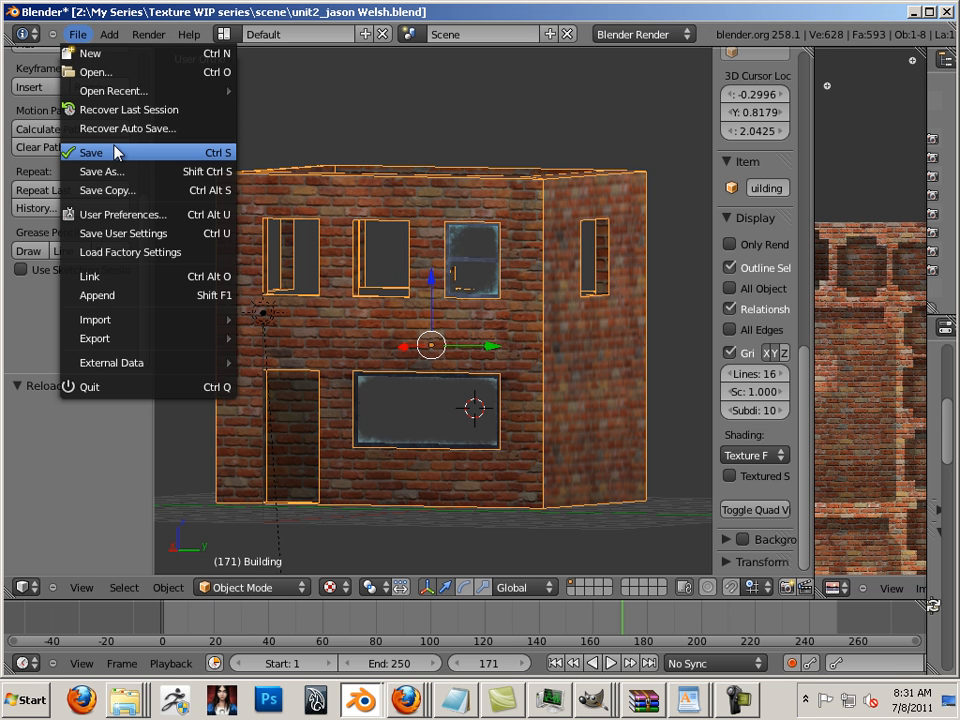
key("Return")
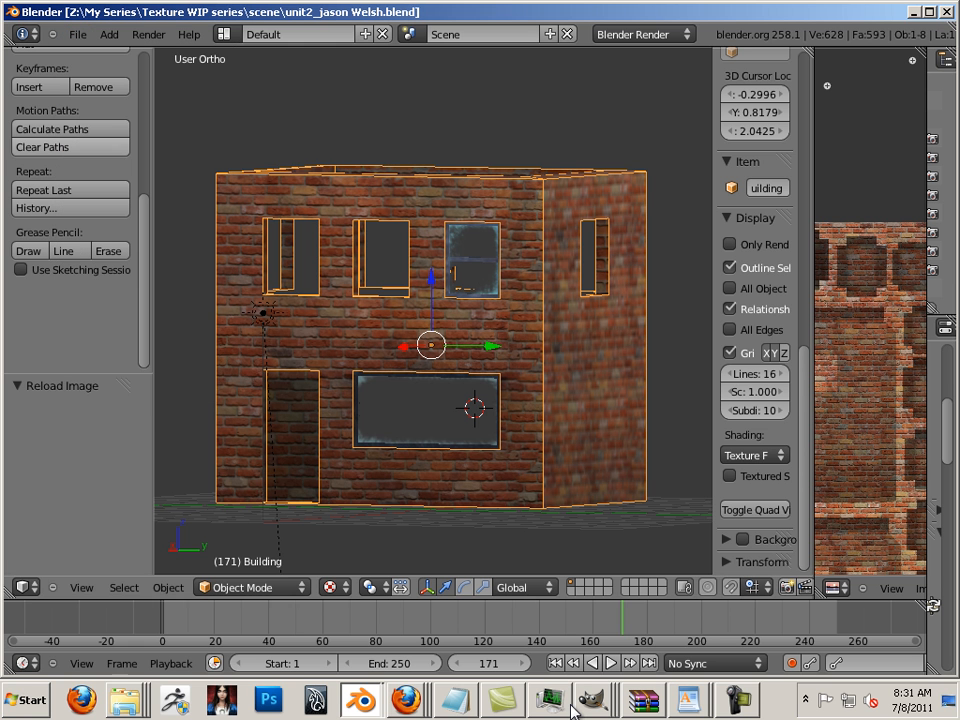
Bring back the scene folder window, select its nine files, then go up to the Texture WIP series folder
mouse_move(133, 707)
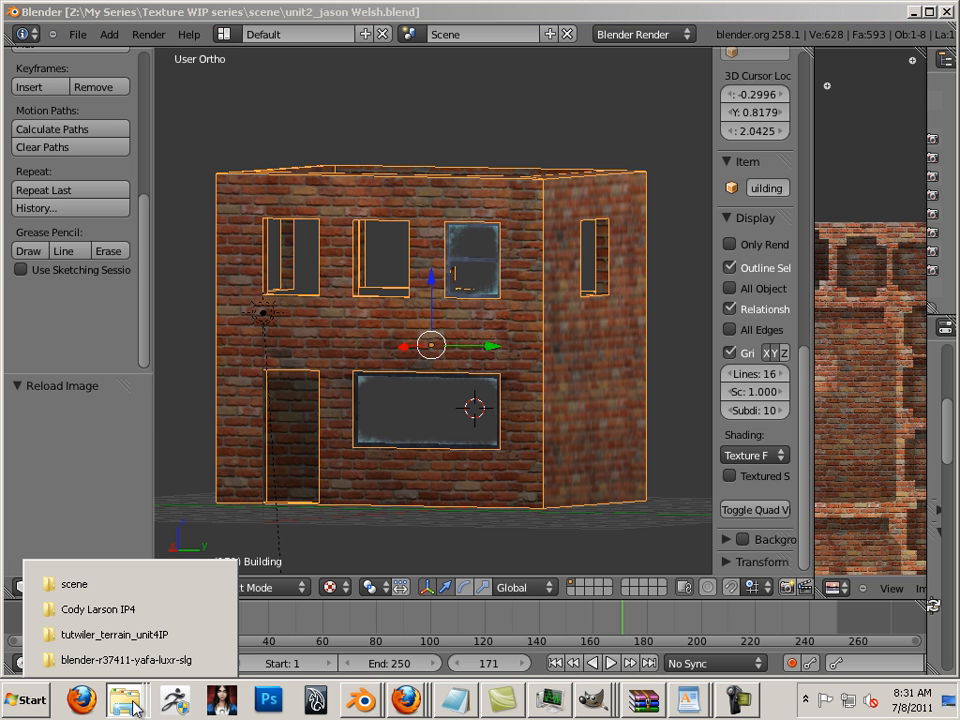
left_click(143, 594)
left_click(536, 283)
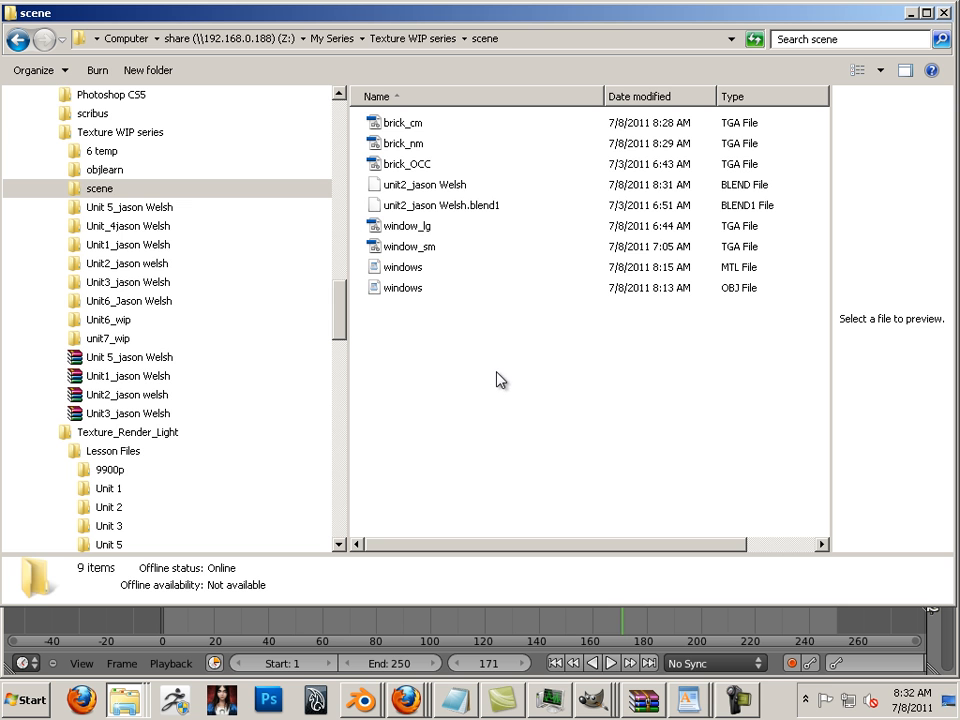
left_click_drag(516, 383, 392, 202)
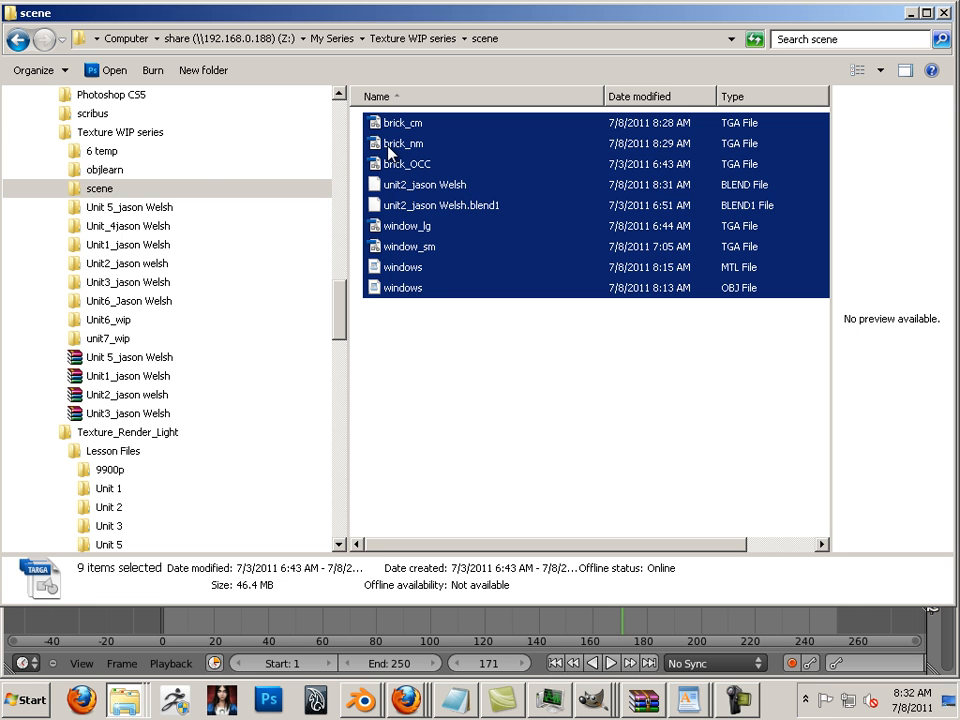
left_click(111, 192)
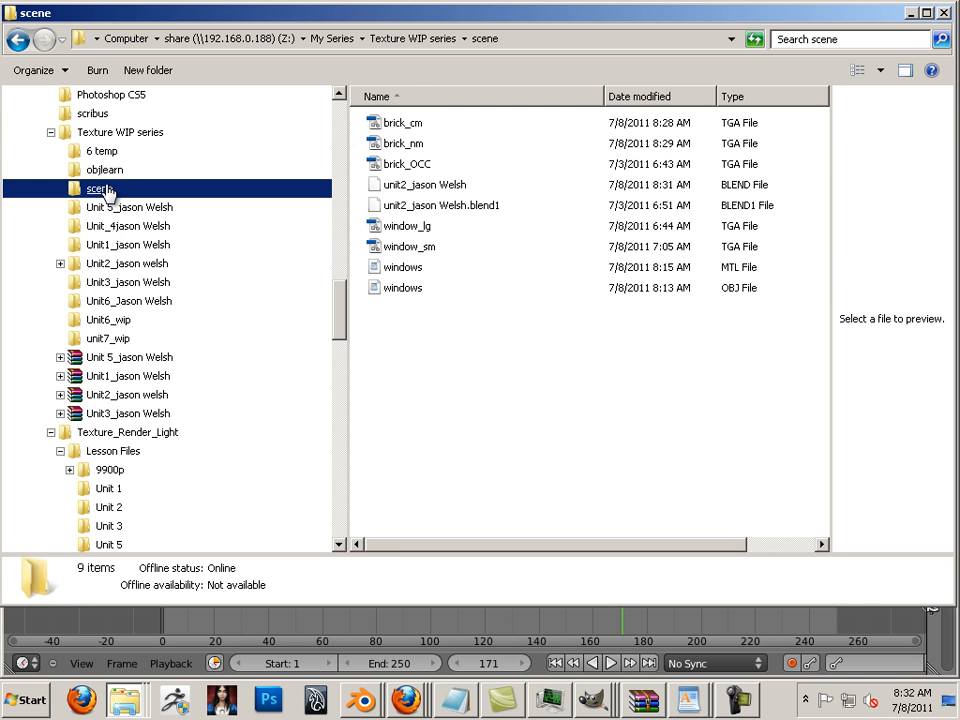
left_click(112, 132)
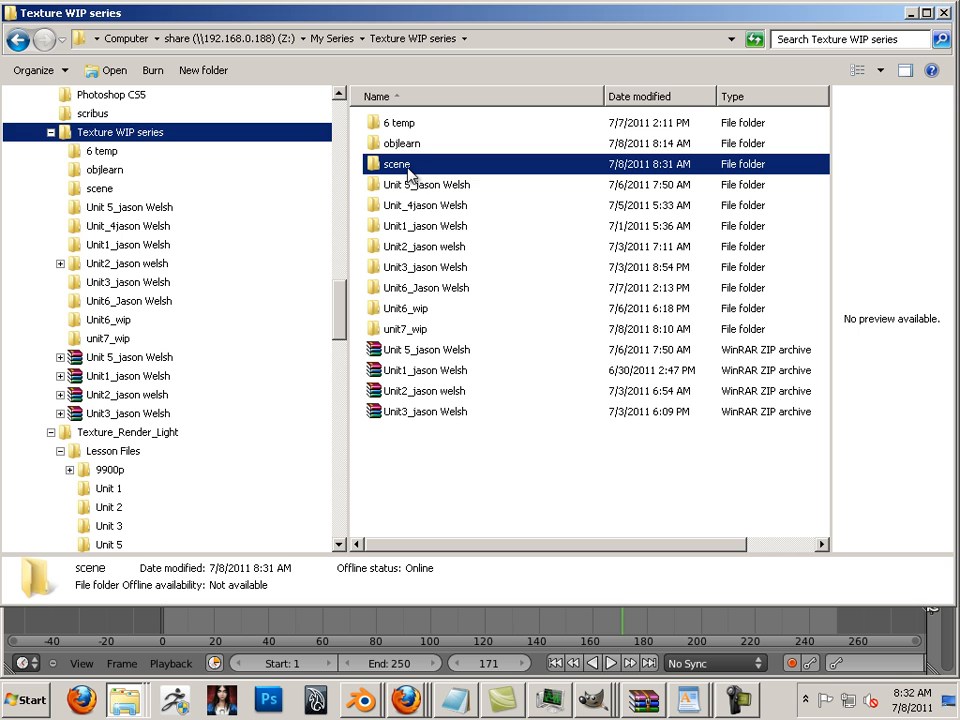
Rename the scene folder to 'scene_' plus the artist's name and a '_1' suffix
right_click(408, 174)
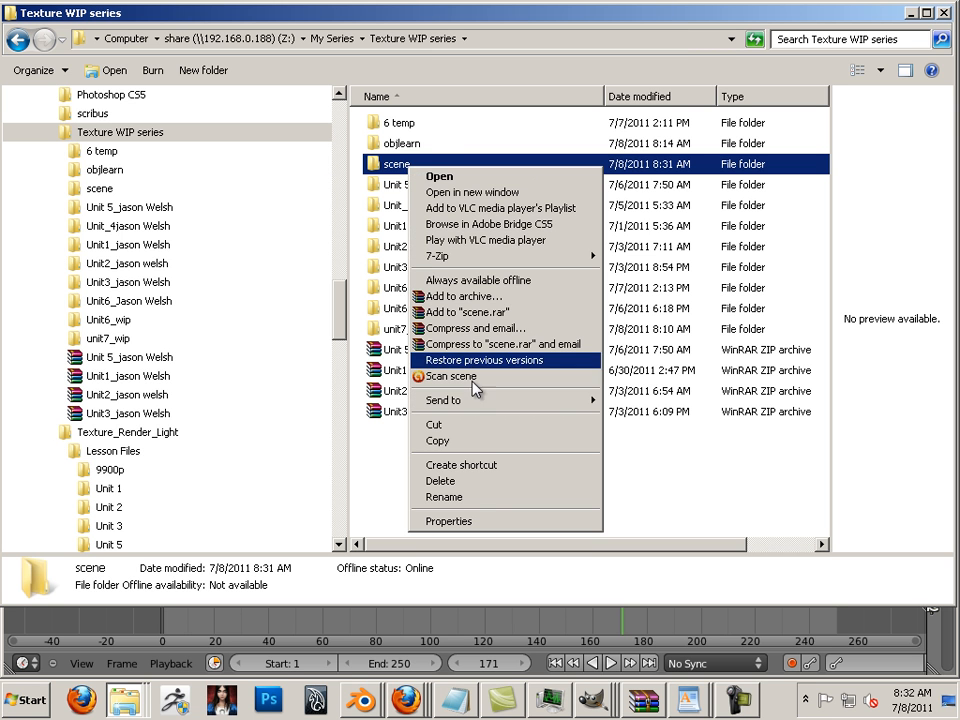
left_click(480, 497)
left_click(429, 163)
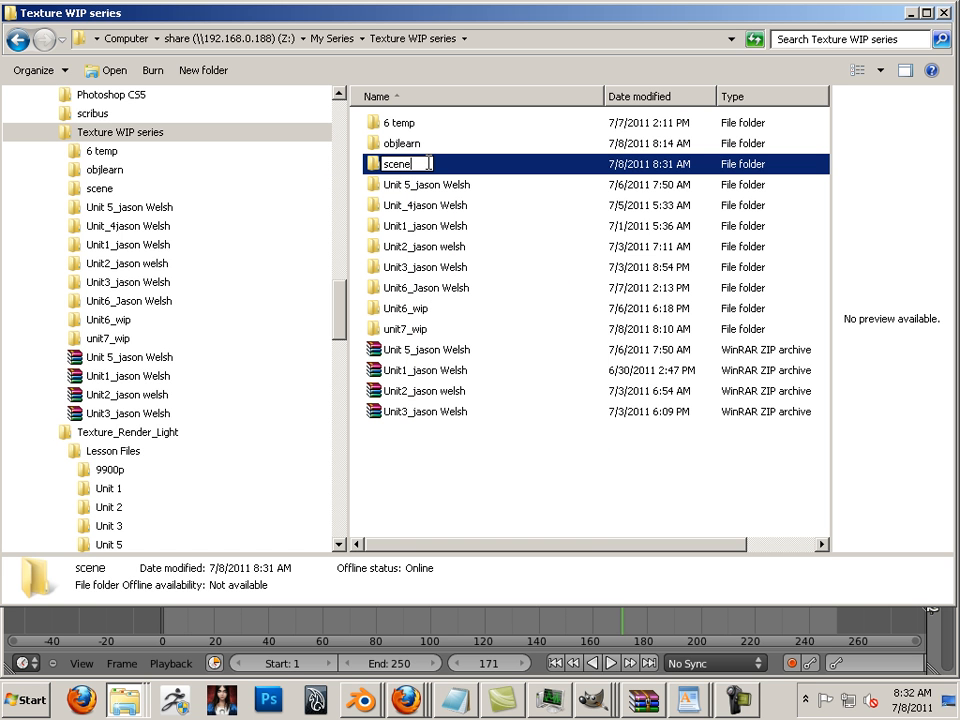
type("_jason")
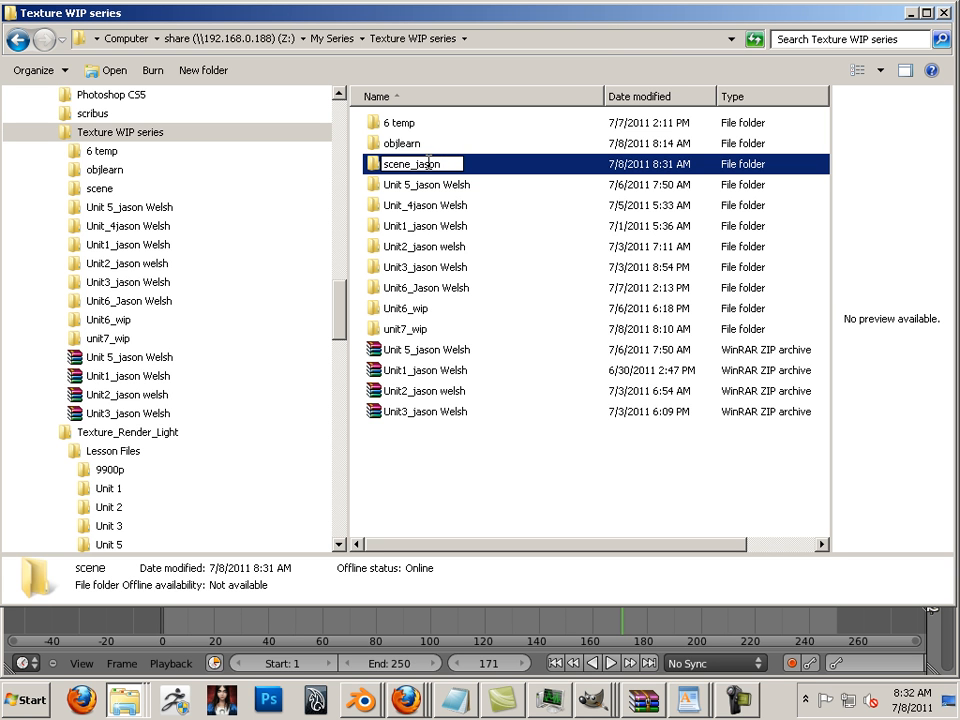
type(" welsh_1")
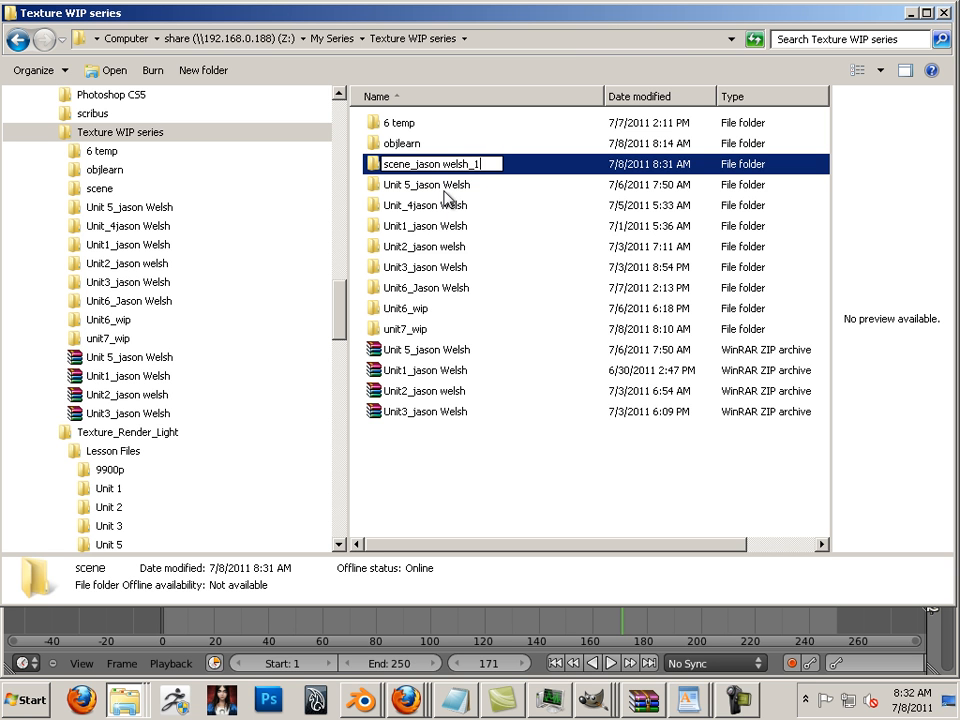
left_click(506, 450)
left_click(427, 167)
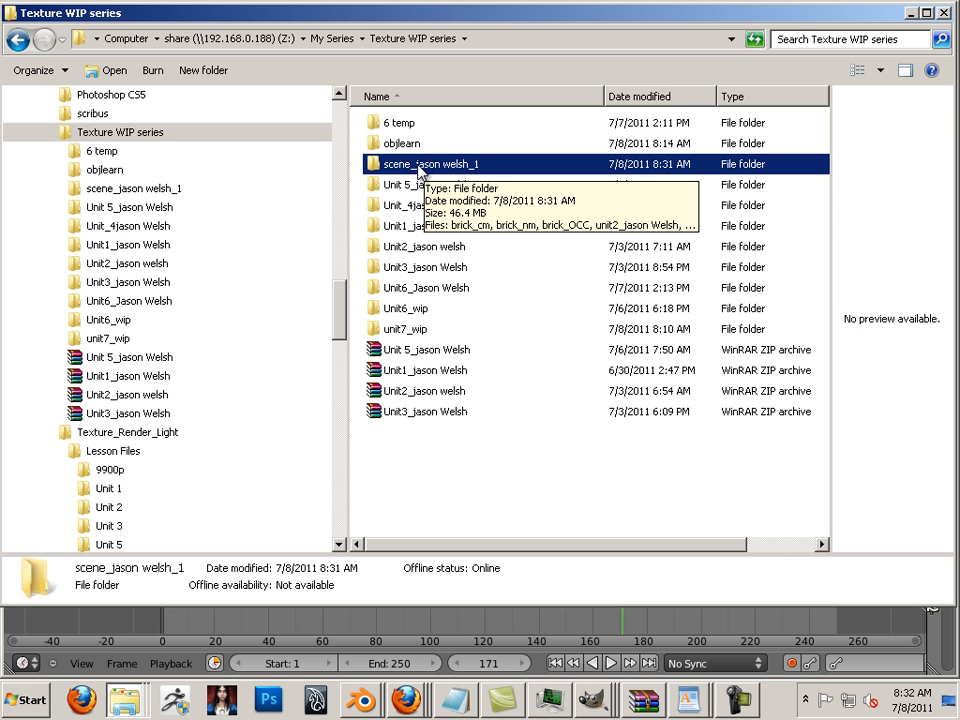
Choose an option from the renamed folder's context menu
right_click(405, 169)
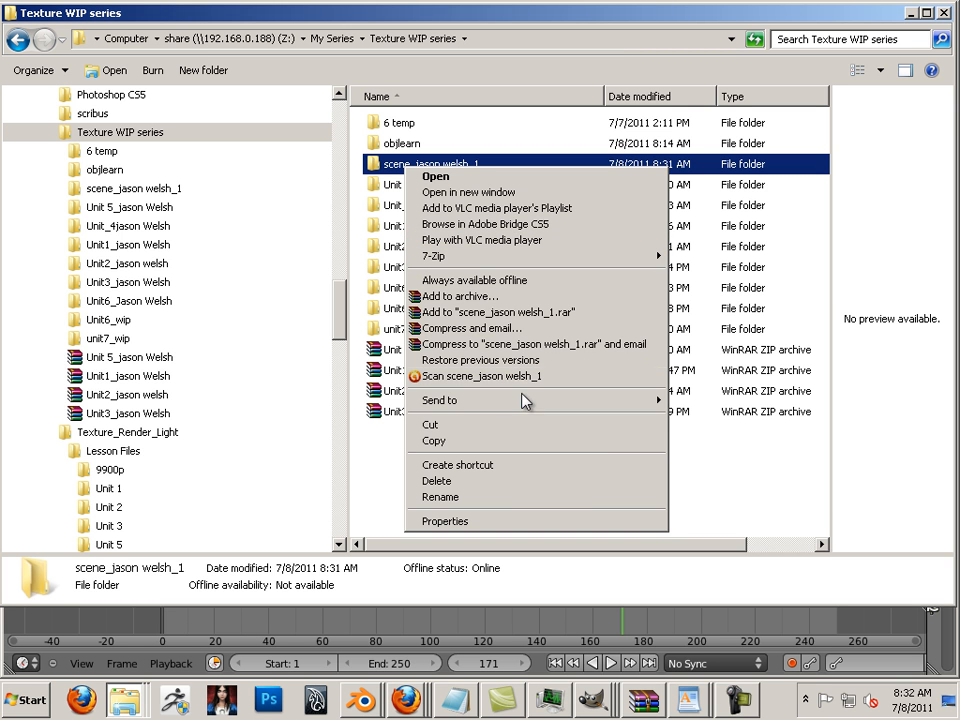
mouse_move(531, 399)
left_click(722, 404)
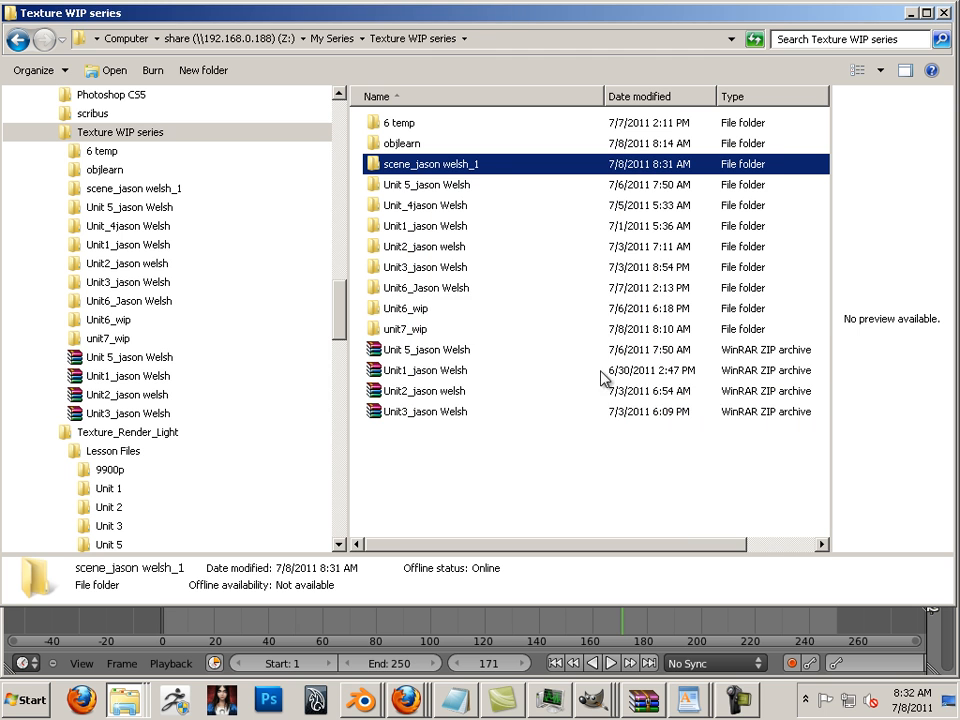